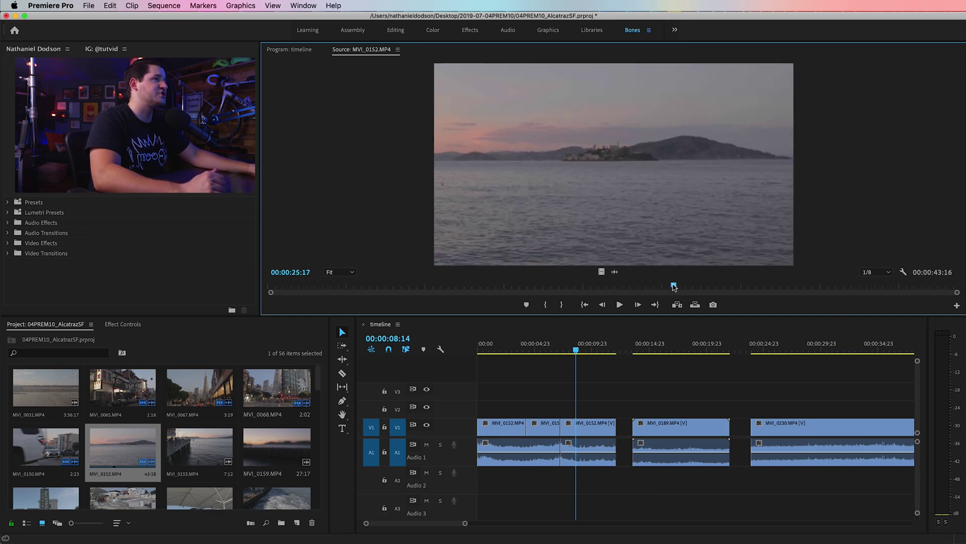
Mark an in point at 21:10 and an out point at 26:11 on MVI_0152.
{"action": "left_click", "coordinate": [608, 283]}
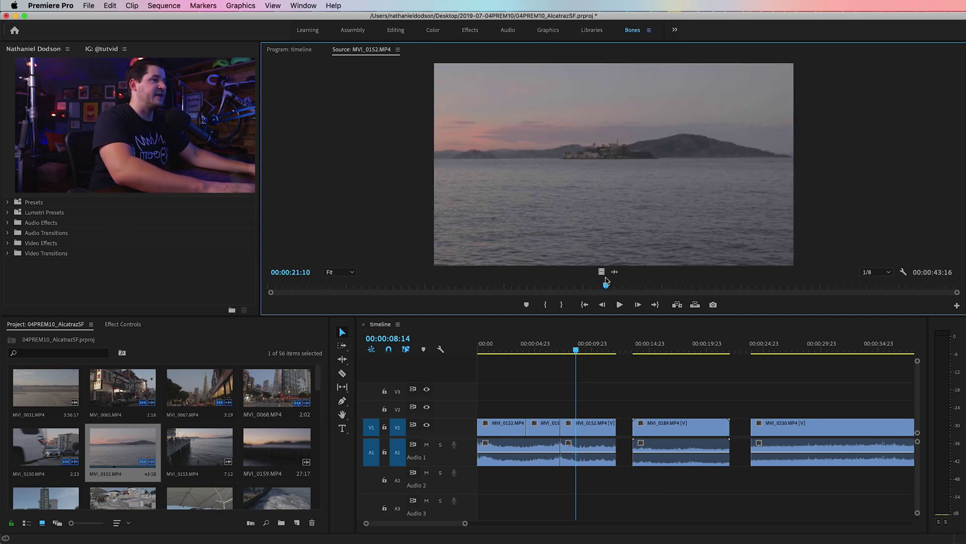
{"action": "key", "text": "i"}
{"action": "left_click", "coordinate": [686, 286]}
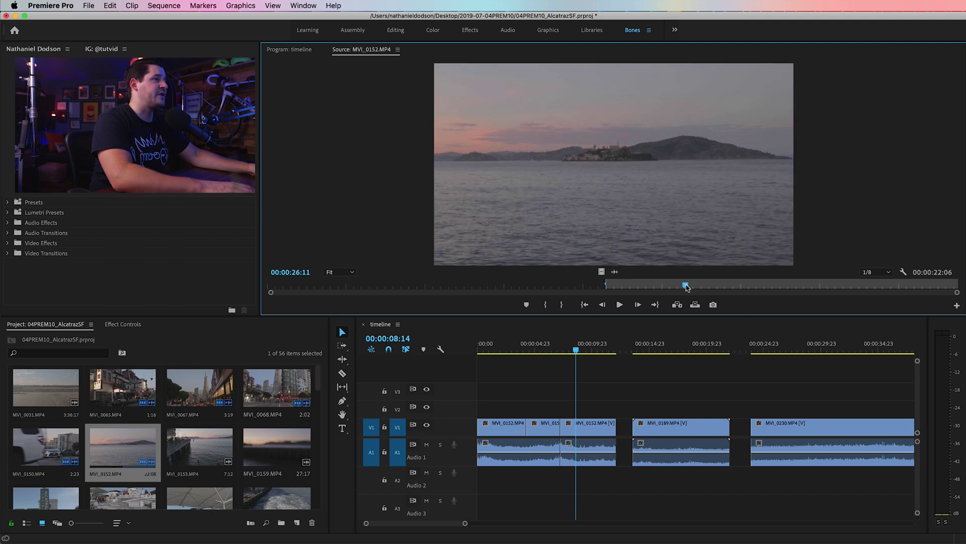
{"action": "key", "text": "o"}
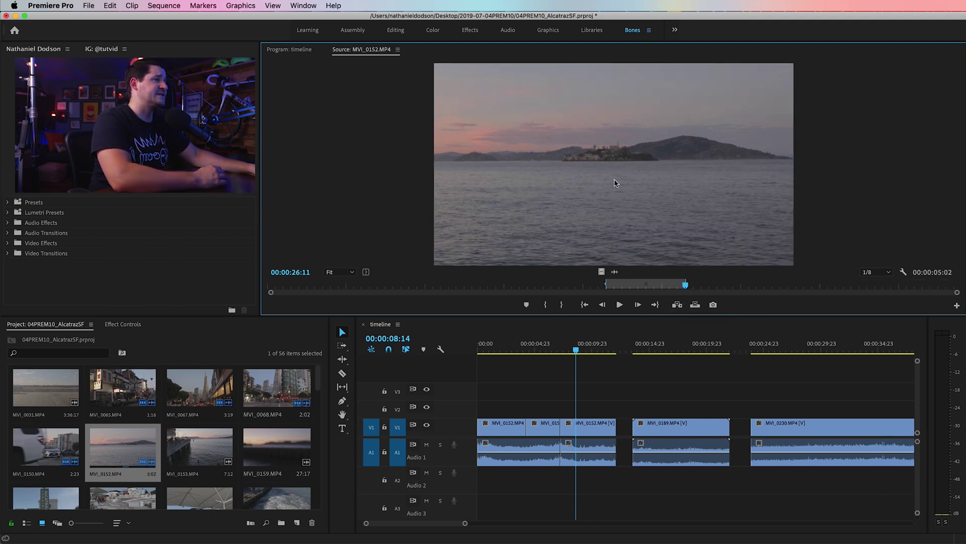
Test-drag the marked range onto V2, delete the test clip, and return to the Source tab.
{"action": "left_click_drag", "start_coordinate": [588, 148], "coordinate": [590, 405]}
{"action": "mouse_move", "coordinate": [587, 351]}
{"action": "left_mouse_down"}
{"action": "mouse_move", "coordinate": [624, 352]}
{"action": "mouse_move", "coordinate": [580, 351]}
{"action": "left_mouse_up"}
{"action": "left_click", "coordinate": [621, 413]}
{"action": "key", "text": "Delete"}
{"action": "left_click", "coordinate": [595, 429]}
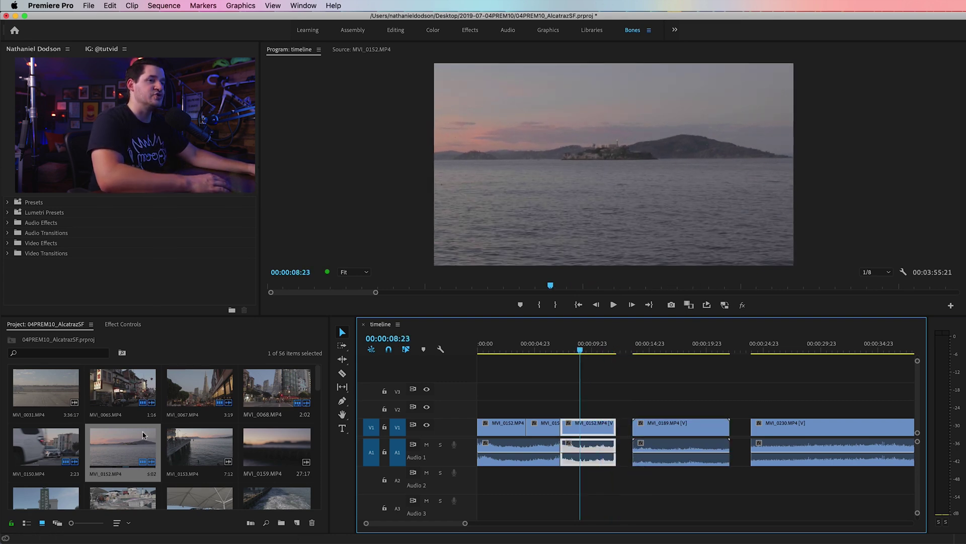
{"action": "mouse_move", "coordinate": [127, 449]}
{"action": "left_mouse_down"}
{"action": "mouse_move", "coordinate": [605, 435]}
{"action": "mouse_move", "coordinate": [427, 428]}
{"action": "mouse_move", "coordinate": [117, 453]}
{"action": "left_mouse_up"}
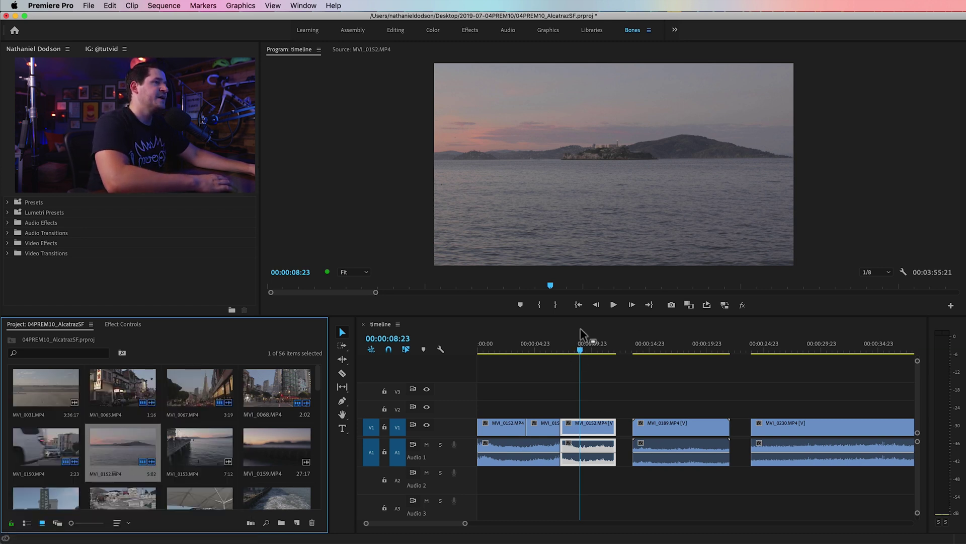
{"action": "left_click", "coordinate": [356, 49]}
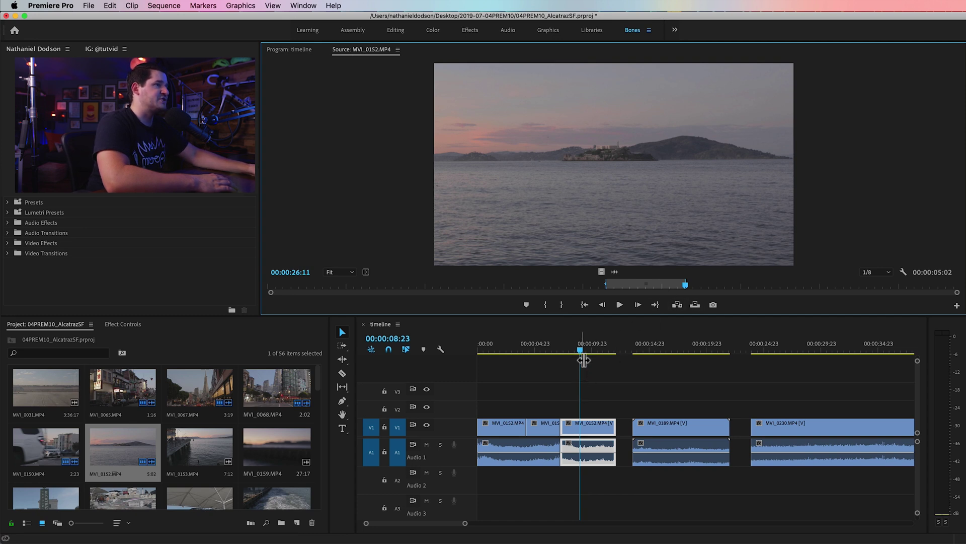
Insert the marked MVI_0152 range at the 12:18 gap, pushing later clips right, then review it.
{"action": "left_click_drag", "start_coordinate": [581, 350], "coordinate": [618, 357]}
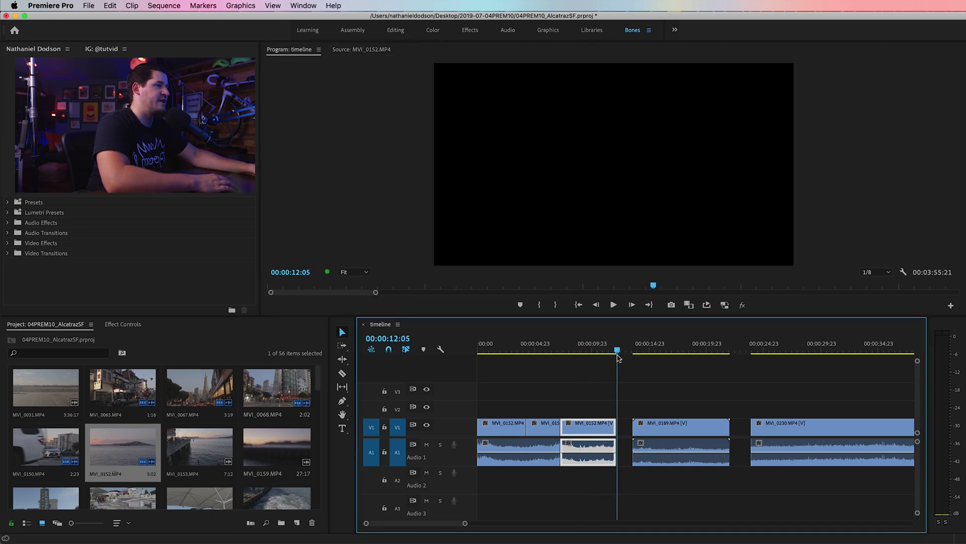
{"action": "left_click", "coordinate": [627, 373]}
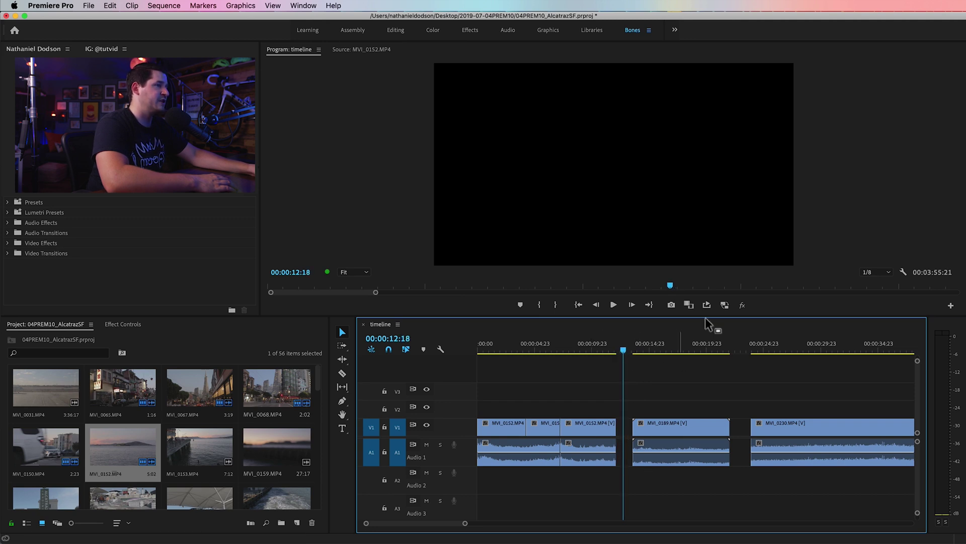
{"action": "left_click", "coordinate": [360, 50]}
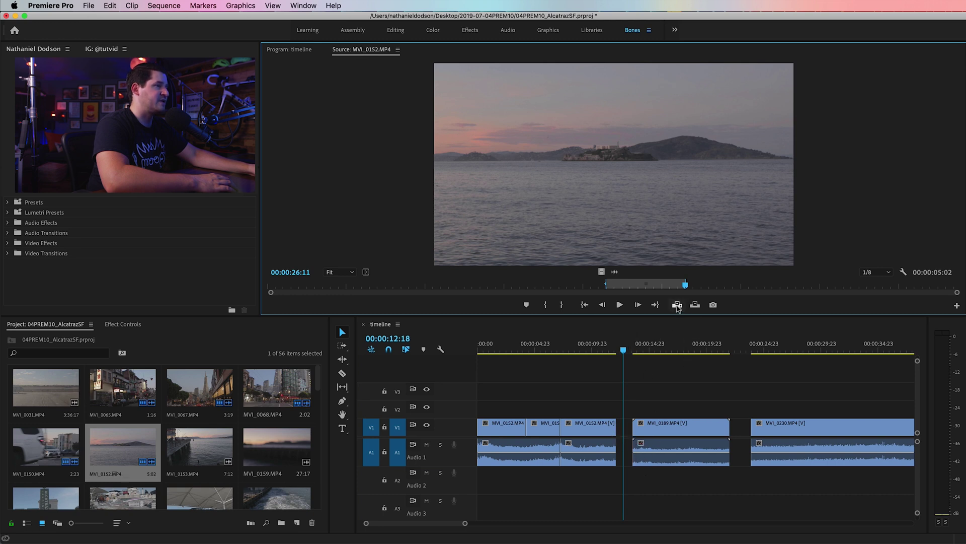
{"action": "left_click", "coordinate": [682, 306]}
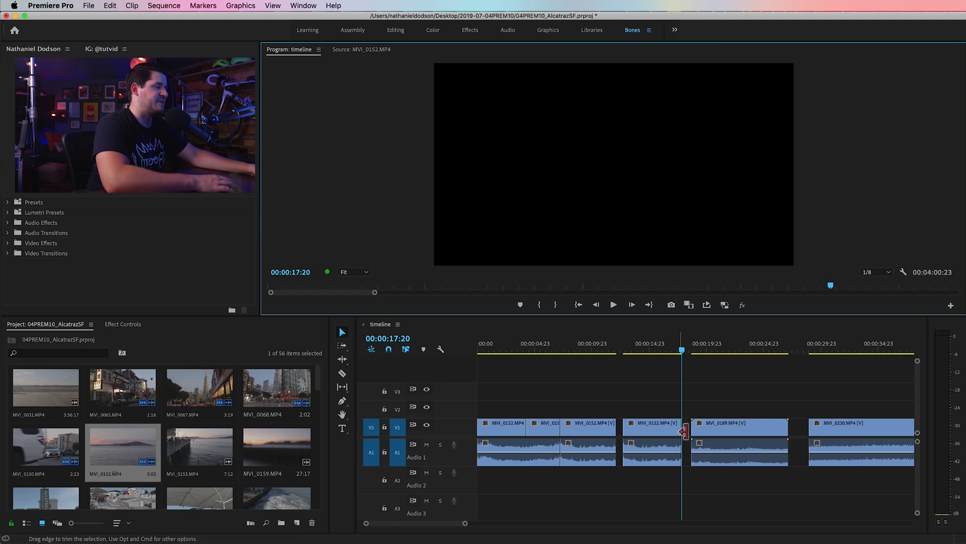
{"action": "mouse_move", "coordinate": [650, 351]}
{"action": "left_mouse_down"}
{"action": "mouse_move", "coordinate": [638, 351]}
{"action": "mouse_move", "coordinate": [650, 352]}
{"action": "left_mouse_up"}
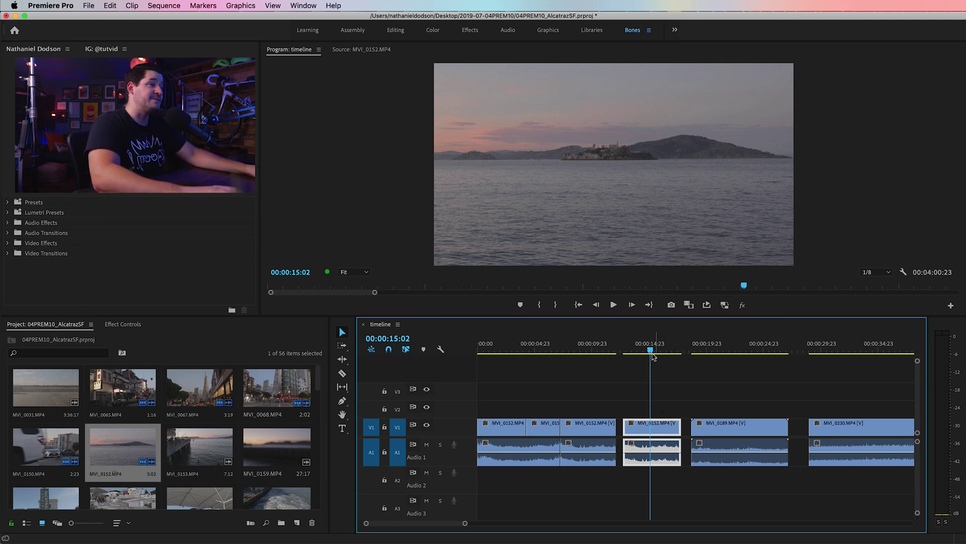
{"action": "left_click_drag", "start_coordinate": [646, 349], "coordinate": [644, 355]}
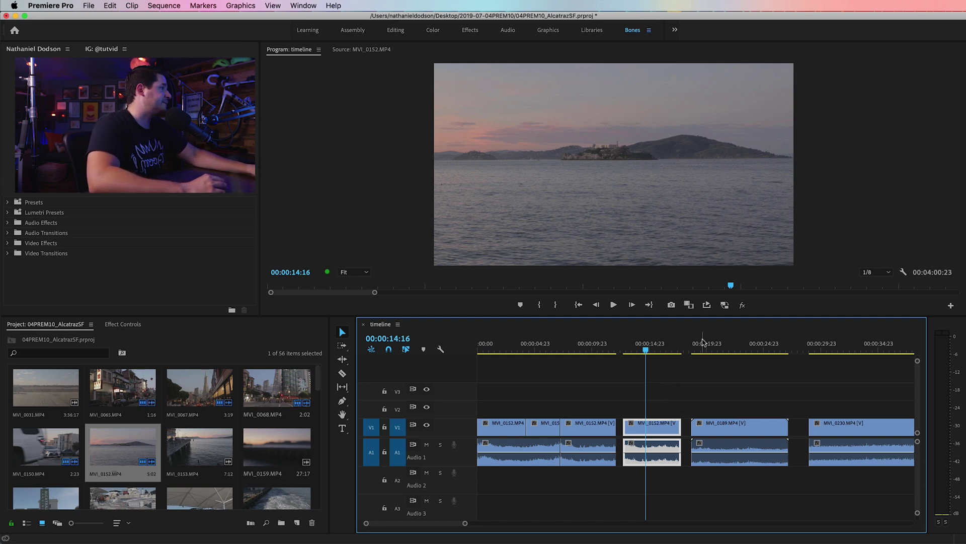
{"action": "left_click", "coordinate": [689, 455]}
Park on the MVI_0189 building shot and match-frame its source to 00:00:02:04.
{"action": "left_click_drag", "start_coordinate": [644, 351], "coordinate": [713, 360]}
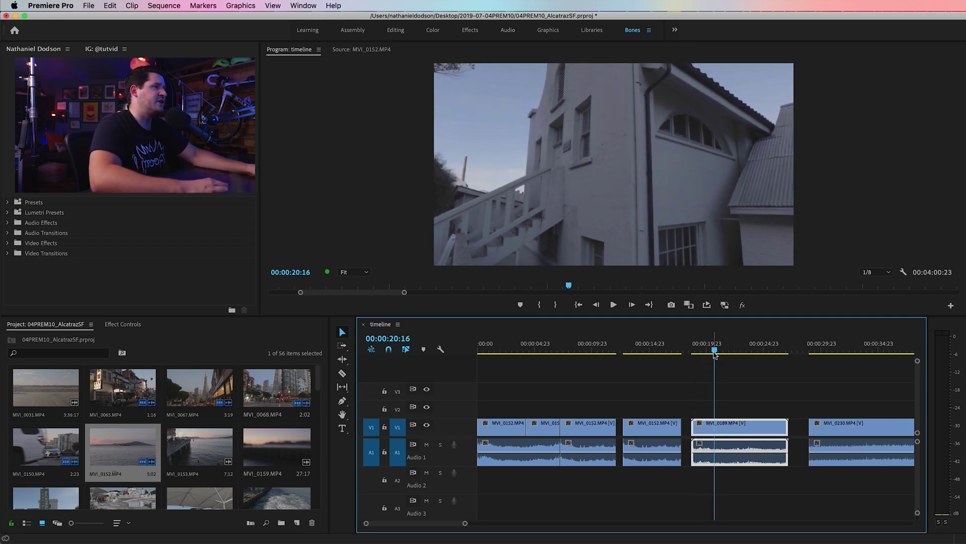
{"action": "left_click_drag", "start_coordinate": [716, 346], "coordinate": [730, 349]}
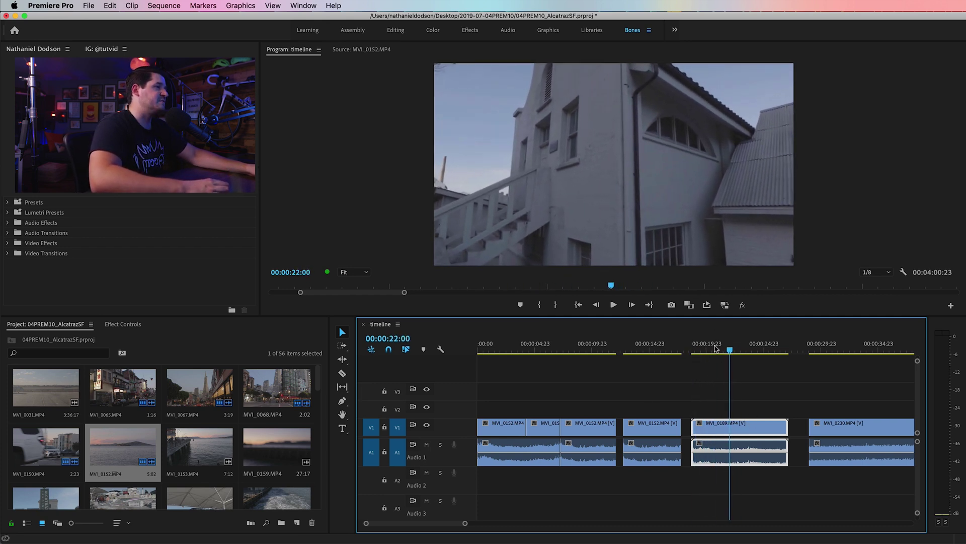
{"action": "left_click_drag", "start_coordinate": [730, 350], "coordinate": [716, 353]}
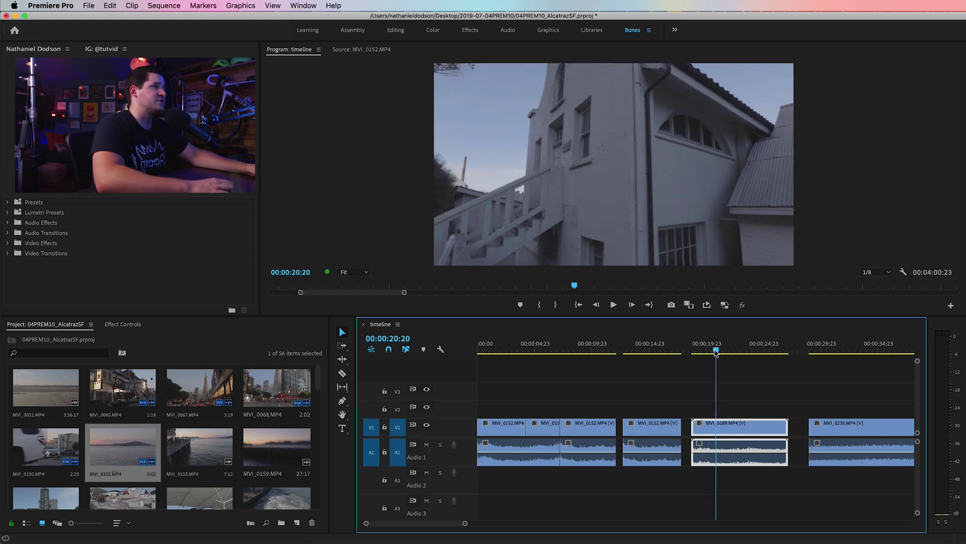
{"action": "key", "text": "f"}
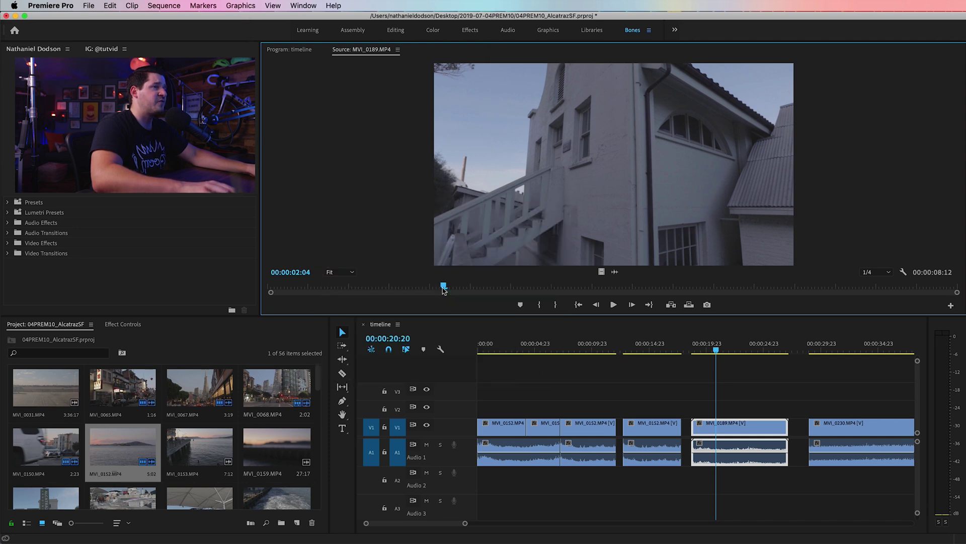
Scrub the MVI_0189 source footage, then return the timeline to 00:00:02:05 in the opening clip.
{"action": "left_click_drag", "start_coordinate": [442, 287], "coordinate": [718, 288]}
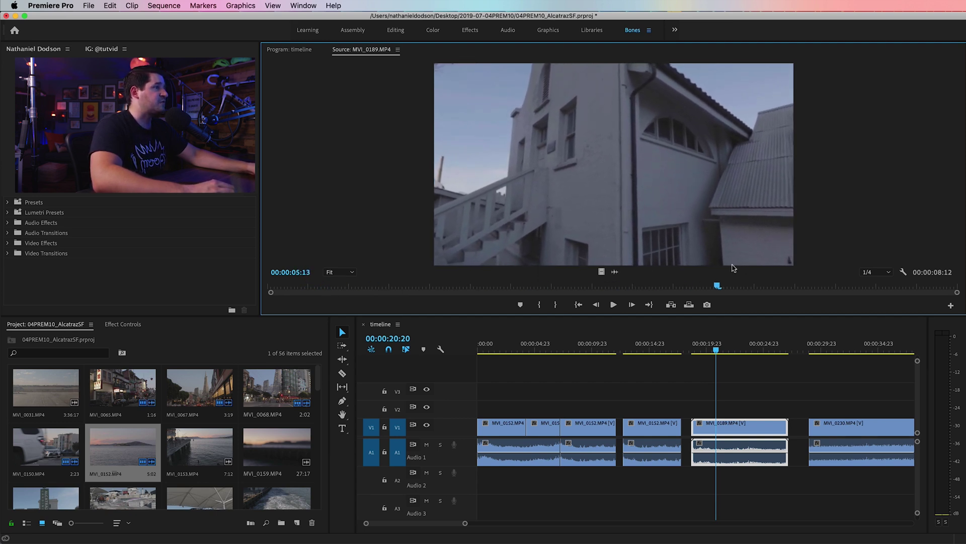
{"action": "left_click_drag", "start_coordinate": [548, 251], "coordinate": [420, 285]}
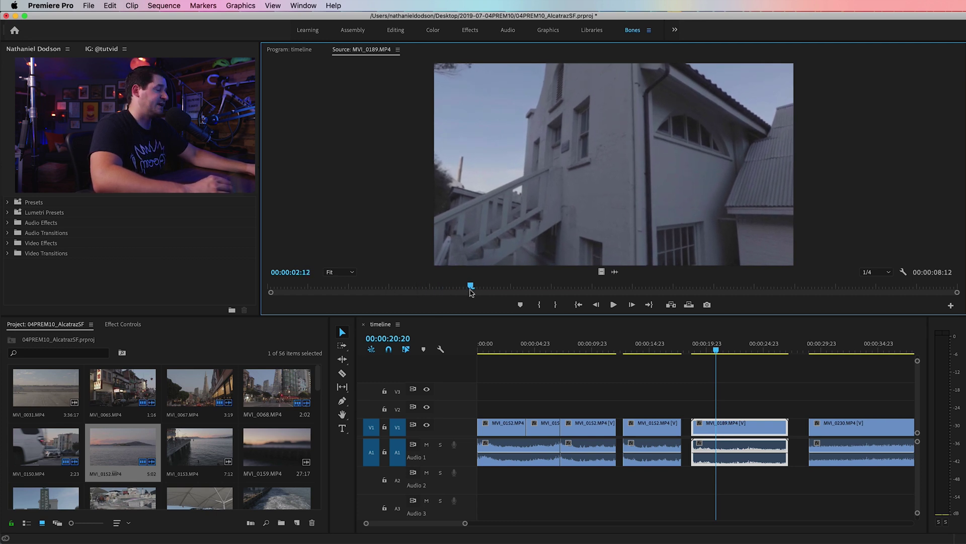
{"action": "left_click_drag", "start_coordinate": [409, 277], "coordinate": [467, 285]}
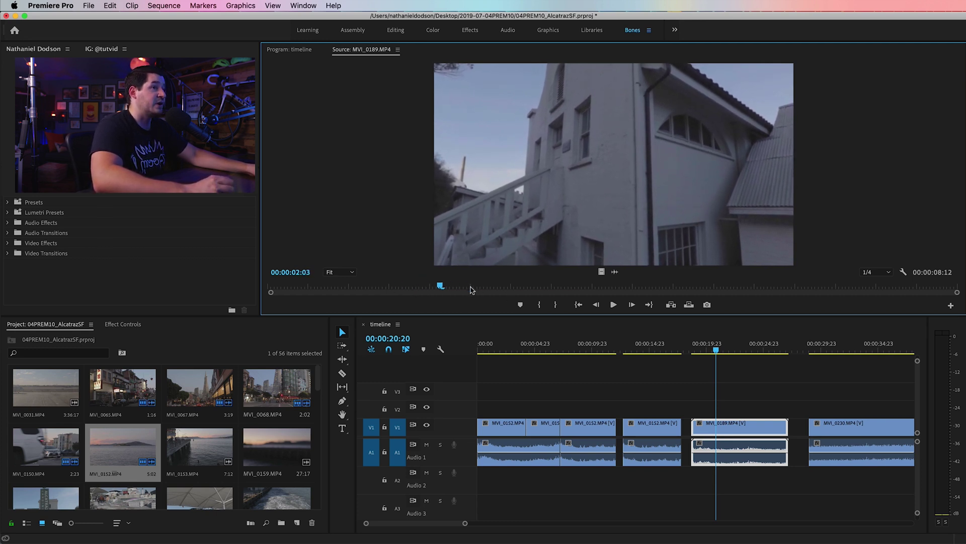
{"action": "left_click_drag", "start_coordinate": [398, 288], "coordinate": [454, 283]}
{"action": "left_click_drag", "start_coordinate": [732, 381], "coordinate": [762, 429]}
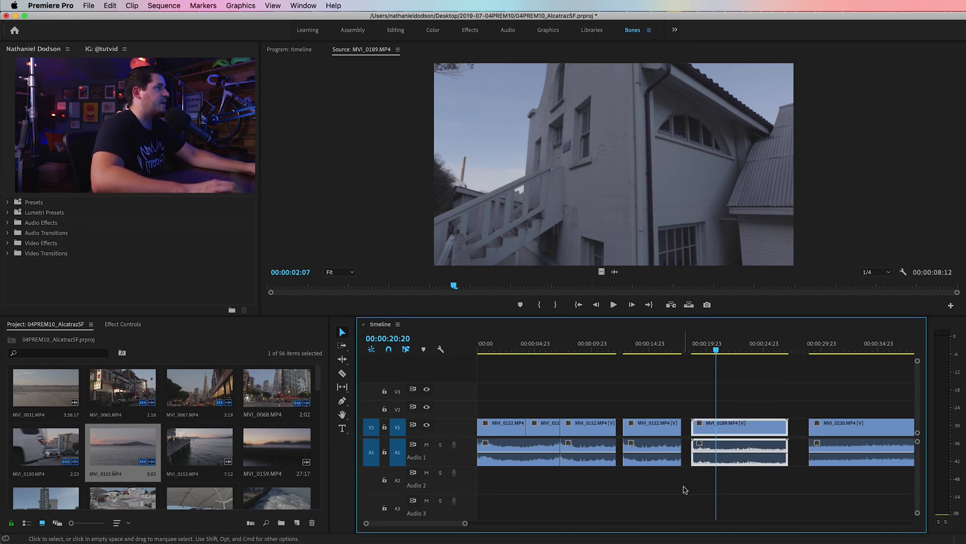
{"action": "left_click", "coordinate": [516, 348]}
{"action": "mouse_move", "coordinate": [507, 348]}
{"action": "left_mouse_down"}
{"action": "mouse_move", "coordinate": [494, 348]}
{"action": "mouse_move", "coordinate": [511, 349]}
{"action": "mouse_move", "coordinate": [503, 352]}
{"action": "left_mouse_up"}
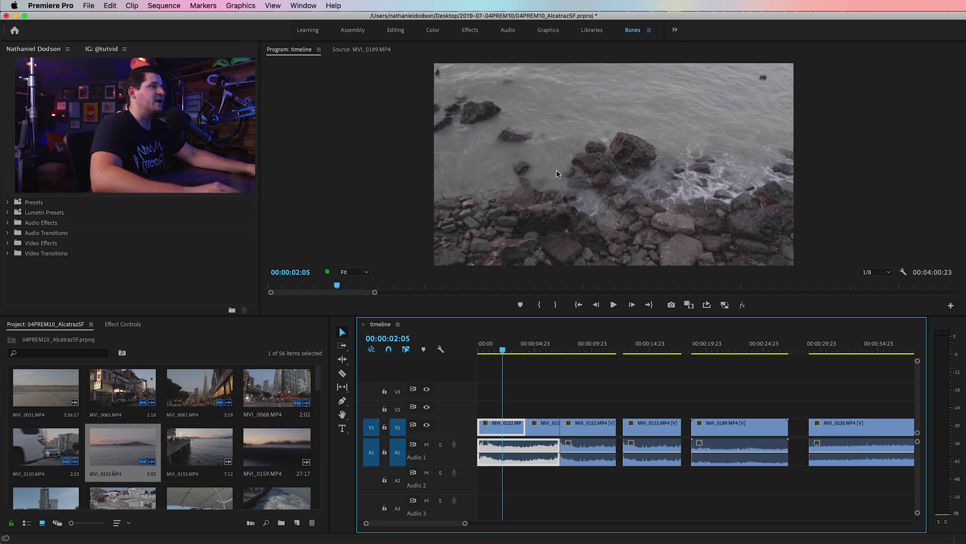
Slip the opening MVI_0152 clip's content by 13 frames with the Slip tool.
{"action": "left_click_drag", "start_coordinate": [492, 348], "coordinate": [443, 355]}
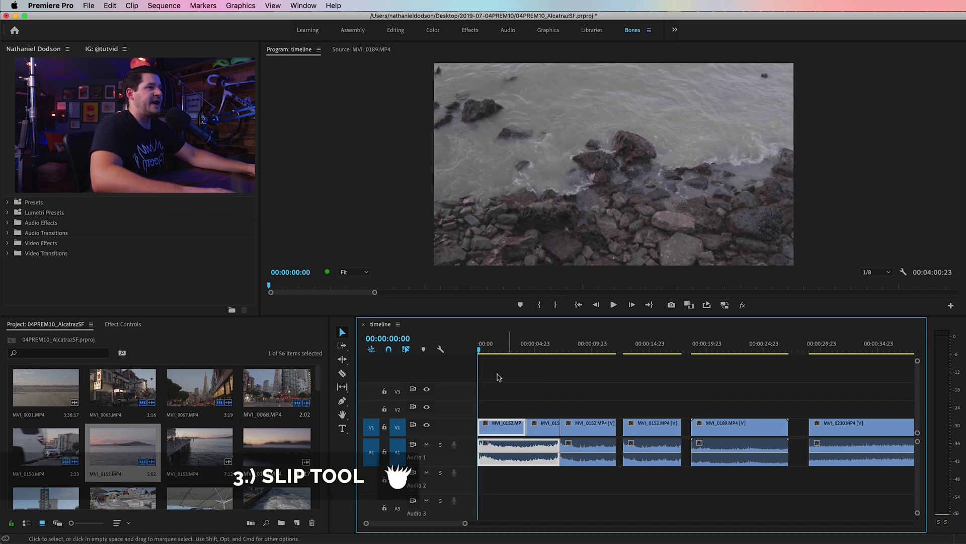
{"action": "left_click_drag", "start_coordinate": [479, 349], "coordinate": [475, 348]}
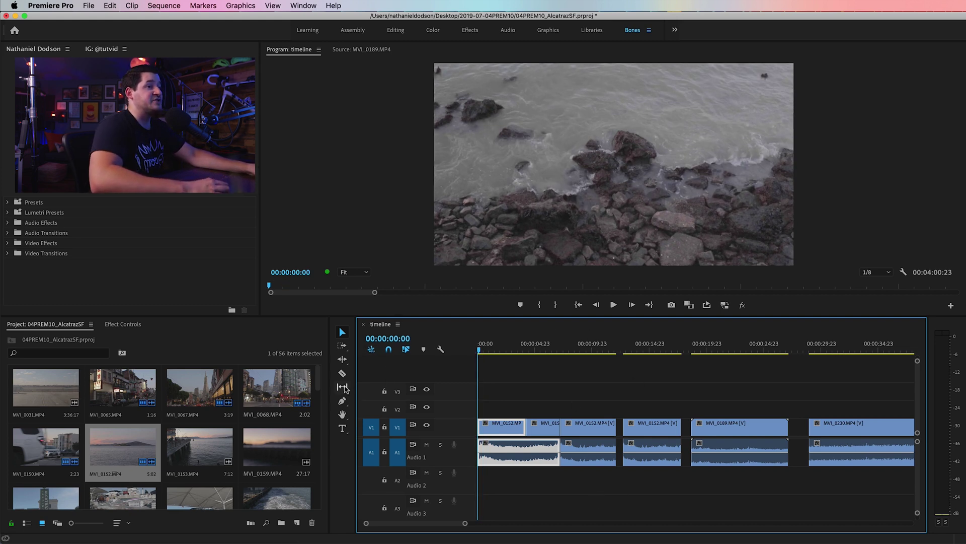
{"action": "left_click", "coordinate": [346, 389]}
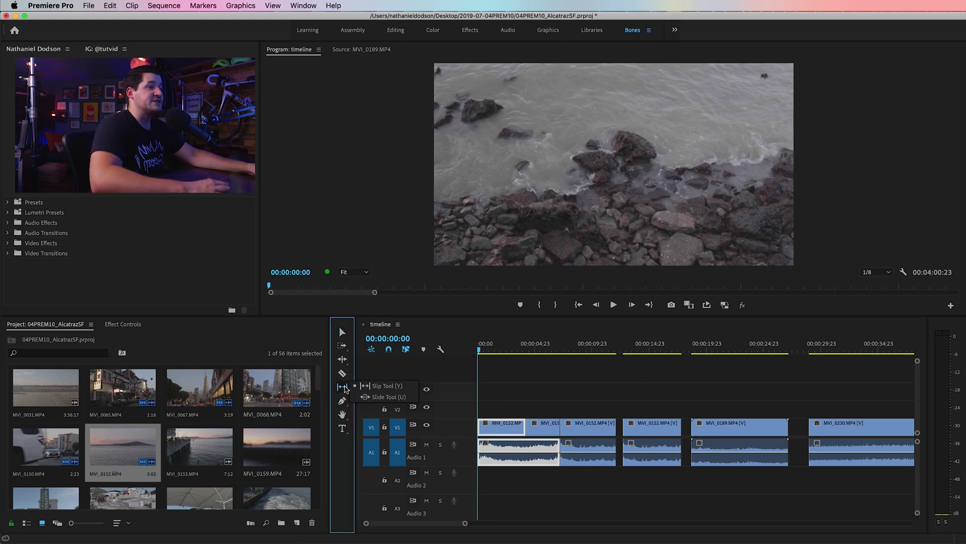
{"action": "left_click", "coordinate": [387, 386]}
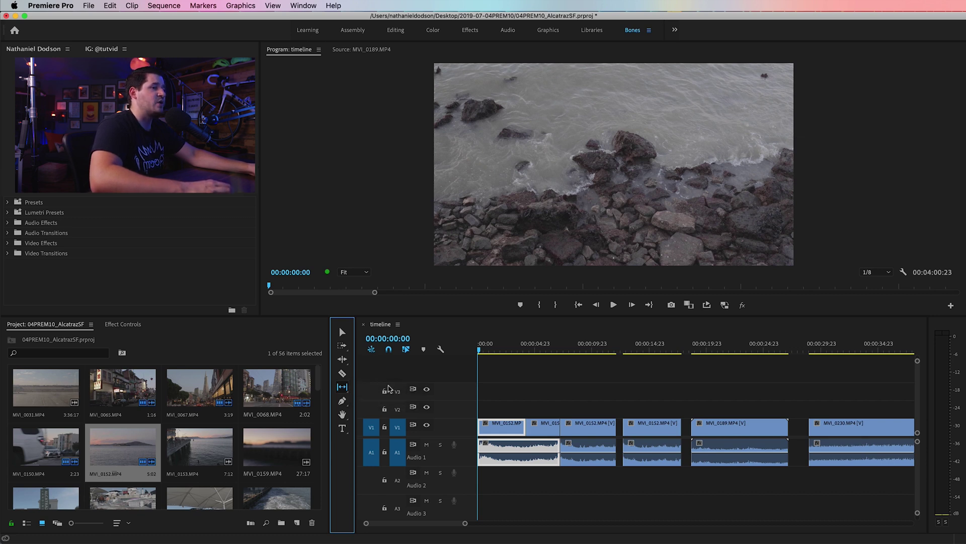
{"action": "mouse_move", "coordinate": [503, 431]}
{"action": "left_mouse_down"}
{"action": "mouse_move", "coordinate": [486, 427]}
{"action": "mouse_move", "coordinate": [521, 433]}
{"action": "mouse_move", "coordinate": [509, 432]}
{"action": "left_mouse_up"}
Play back the slipped clip, scrub to 00:00:02:05, and return to the Selection tool.
{"action": "key", "text": "space"}
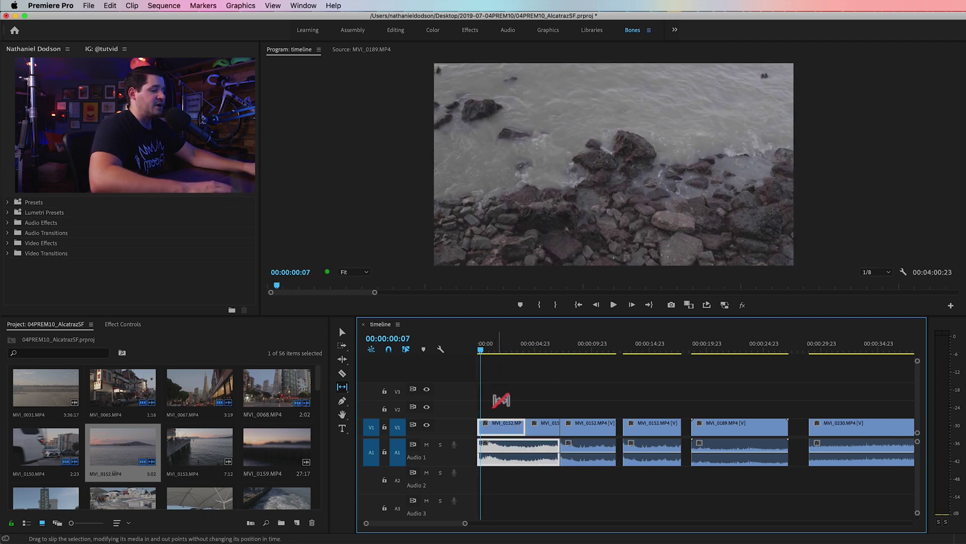
{"action": "key", "text": "XF86AudioRaiseVolume"}
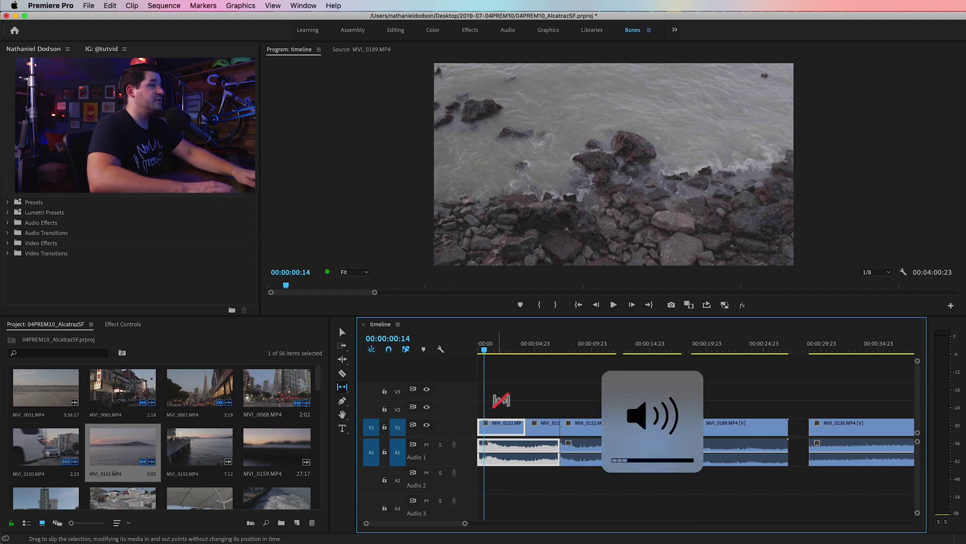
{"action": "key", "text": "space"}
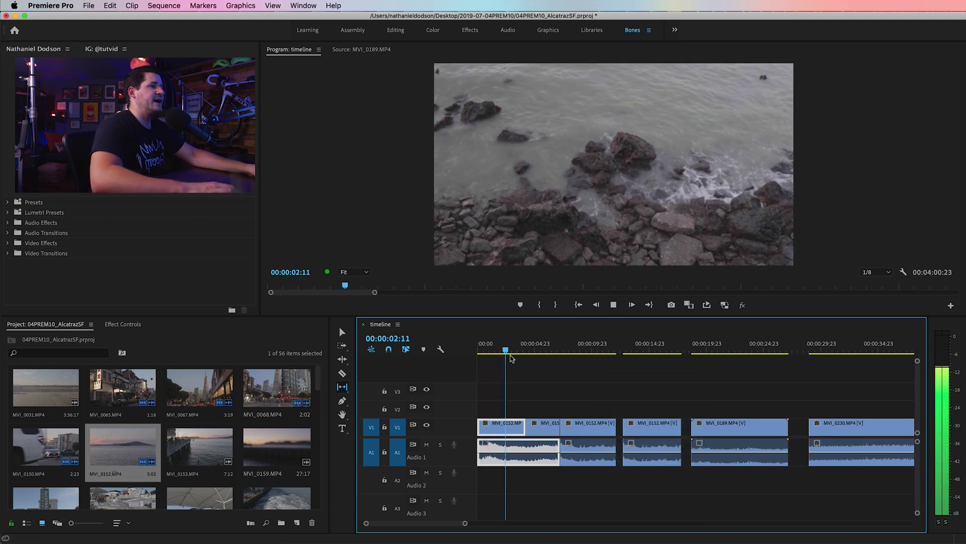
{"action": "key", "text": "space"}
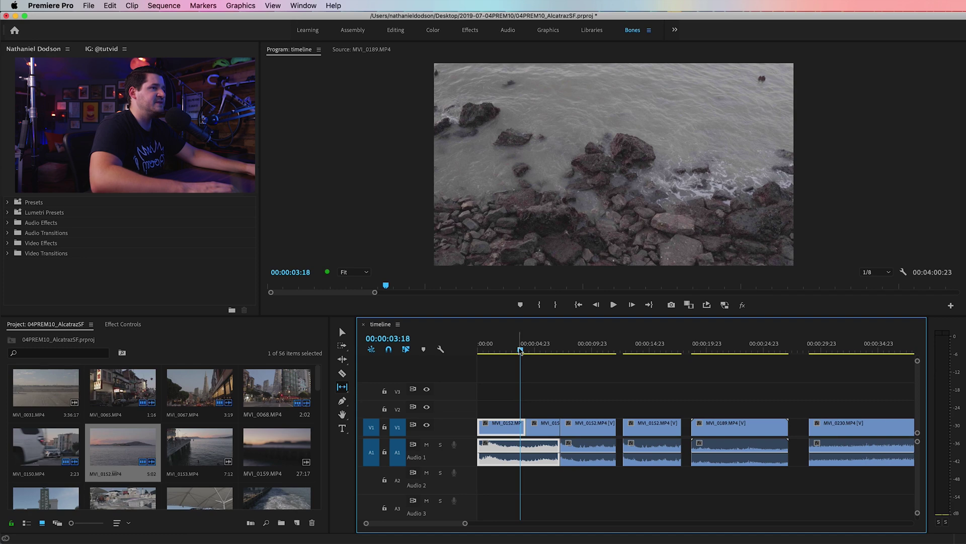
{"action": "left_click", "coordinate": [525, 351]}
{"action": "left_click_drag", "start_coordinate": [525, 352], "coordinate": [478, 352]}
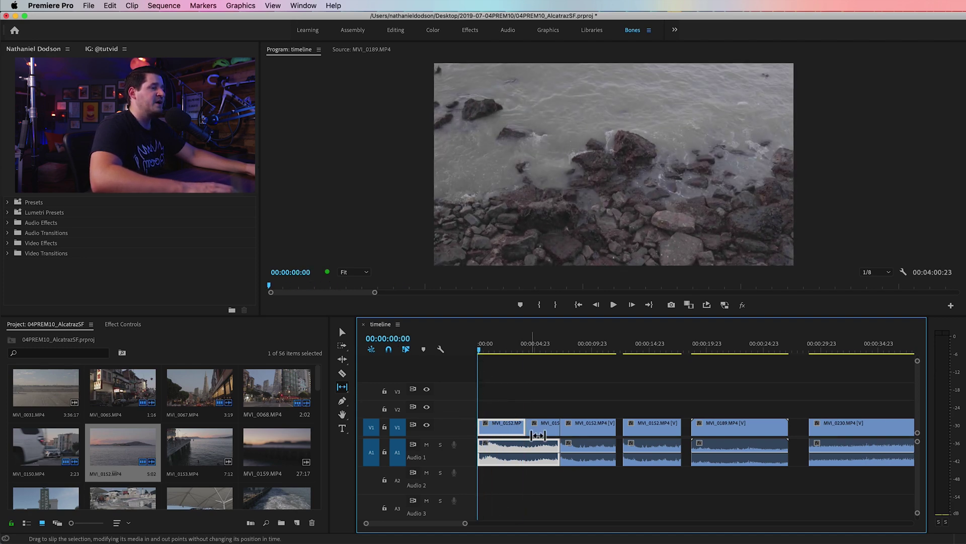
{"action": "left_click_drag", "start_coordinate": [480, 350], "coordinate": [502, 351]}
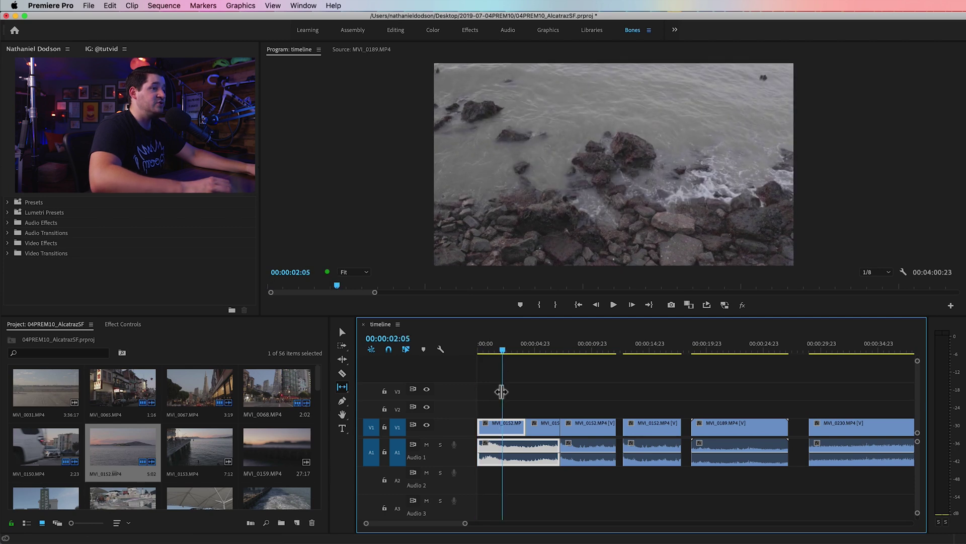
{"action": "key", "text": "v"}
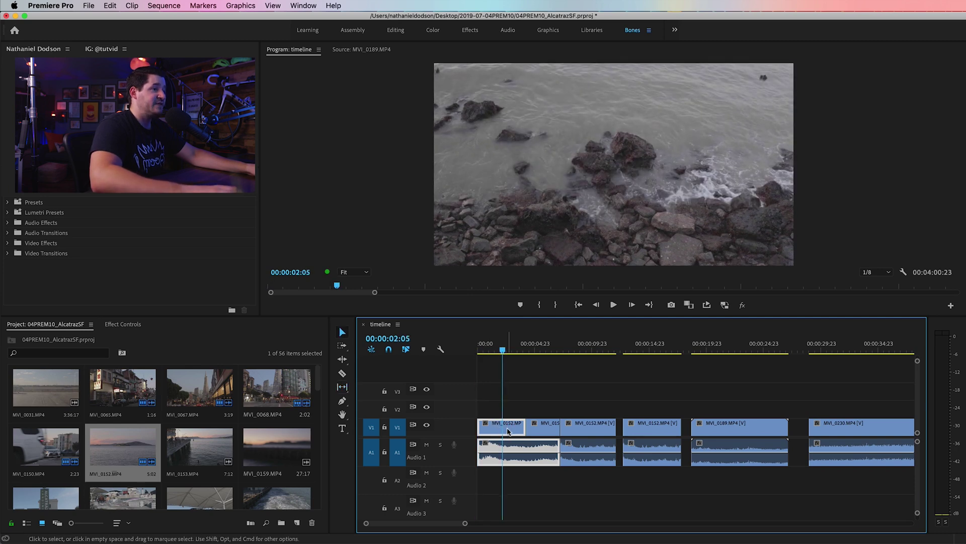
Load the opening MVI_0152 clip into the Source Monitor, scrub it, then scrub the timeline to 00:00:01:10.
{"action": "double_click", "coordinate": [537, 458]}
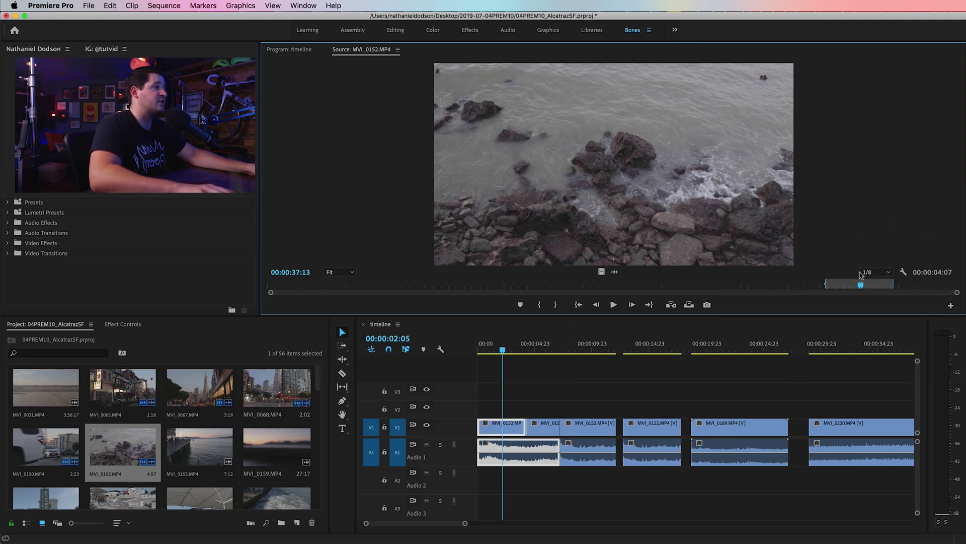
{"action": "left_click_drag", "start_coordinate": [852, 288], "coordinate": [622, 286]}
{"action": "left_click", "coordinate": [502, 352]}
{"action": "left_click_drag", "start_coordinate": [503, 354], "coordinate": [493, 352]}
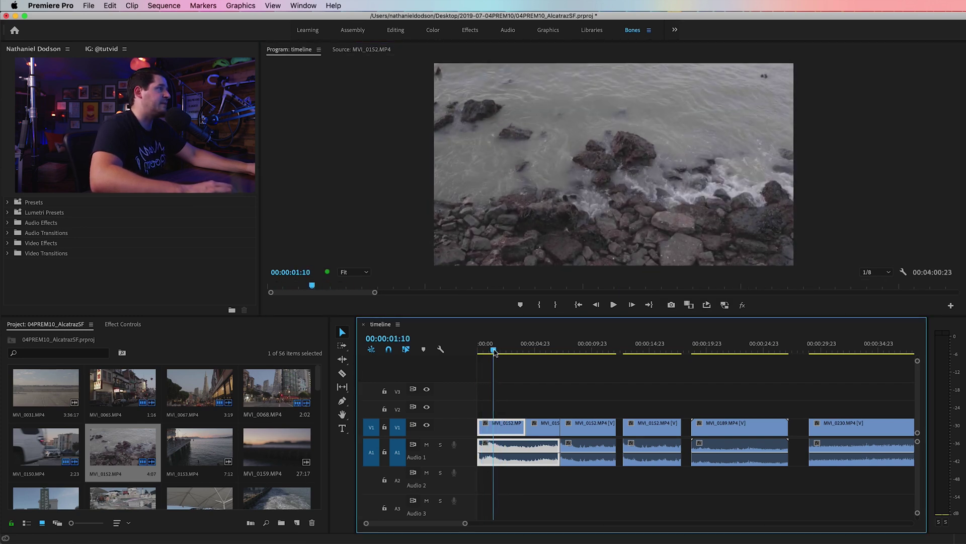
Open Chinatown clip MVI_0065 at about 00:00:01:21 and clear its in/out marks.
{"action": "left_click", "coordinate": [606, 388]}
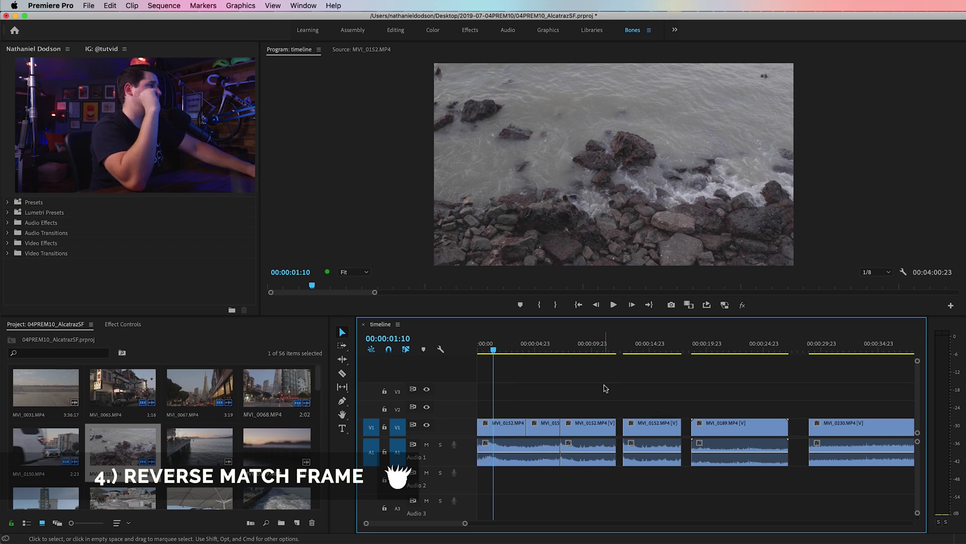
{"action": "double_click", "coordinate": [123, 381]}
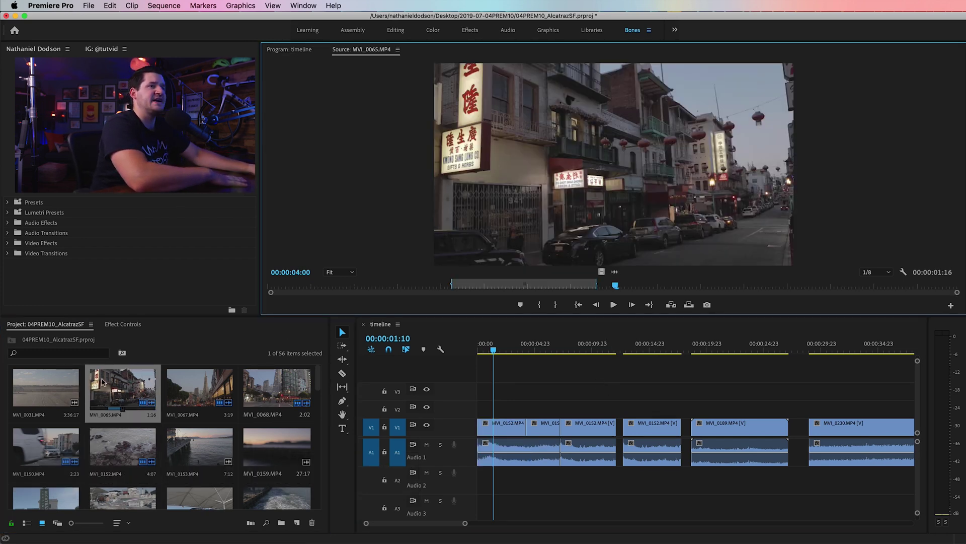
{"action": "left_click_drag", "start_coordinate": [623, 288], "coordinate": [449, 287]}
{"action": "left_click_drag", "start_coordinate": [416, 284], "coordinate": [438, 288]}
{"action": "key", "text": "alt+x"}
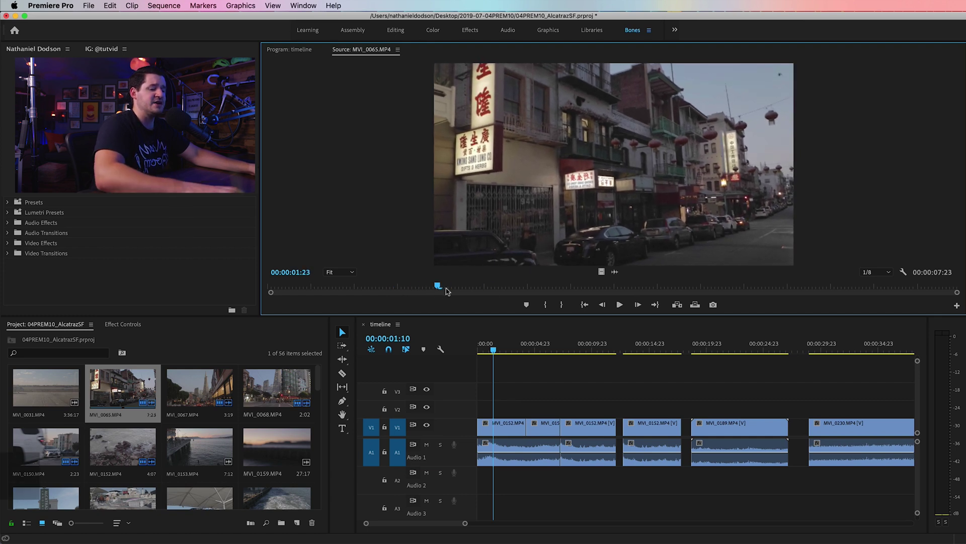
Reverse match frame to find MVI_0065 in the sequence near 00:03:08, then scrub back.
{"action": "key", "text": "shift+r"}
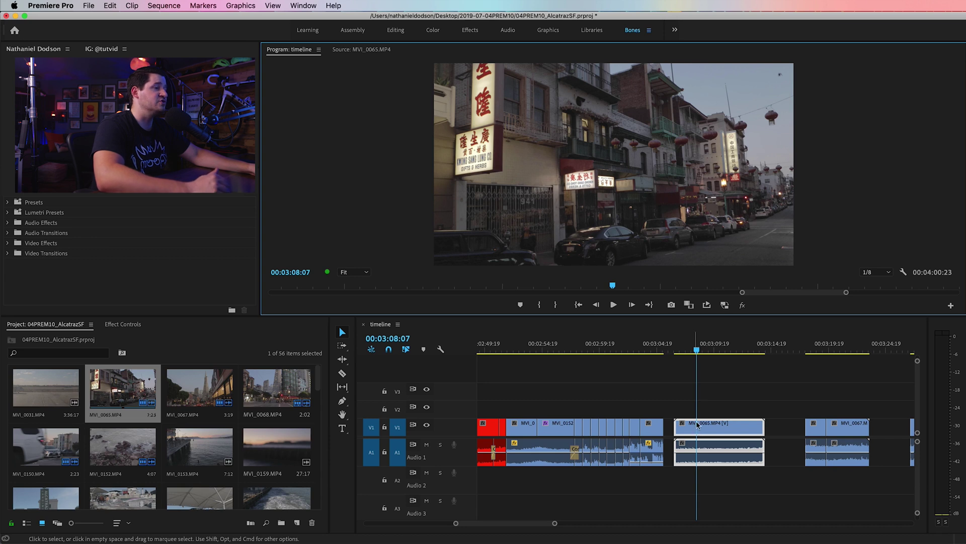
{"action": "left_click_drag", "start_coordinate": [697, 349], "coordinate": [707, 398]}
{"action": "scroll", "coordinate": [560, 398], "scroll_direction": "up", "scroll_amount": 15}
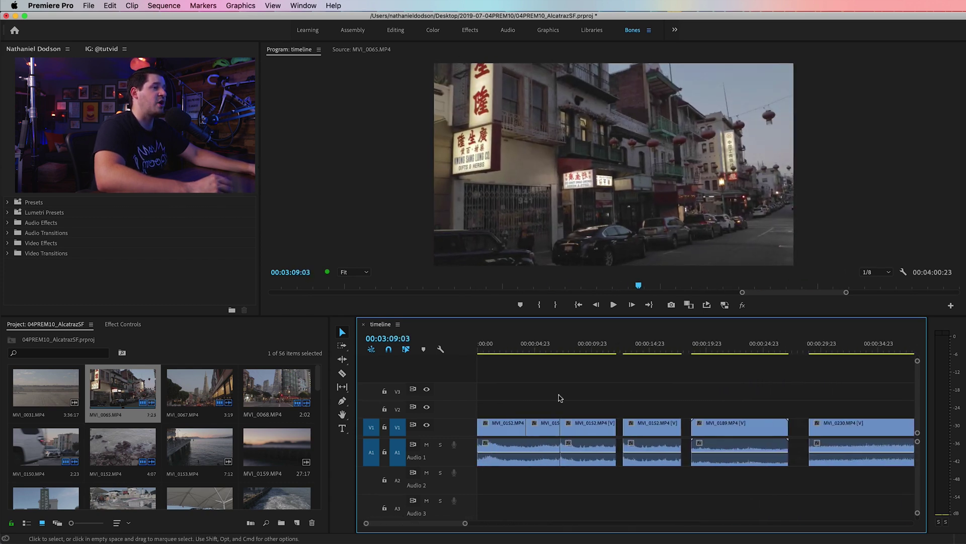
{"action": "mouse_move", "coordinate": [532, 355]}
{"action": "left_mouse_down"}
{"action": "mouse_move", "coordinate": [492, 353]}
{"action": "mouse_move", "coordinate": [514, 352]}
{"action": "left_mouse_up"}
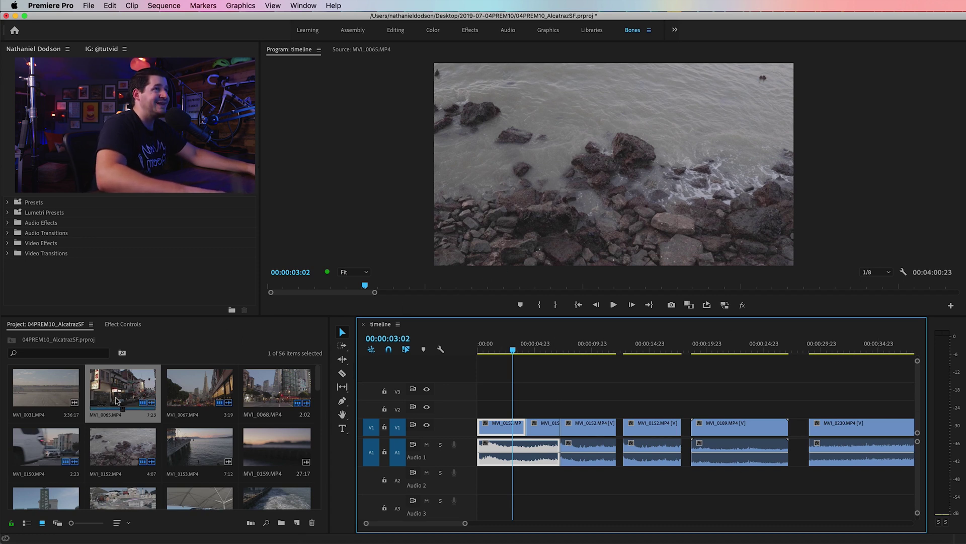
{"action": "left_click", "coordinate": [360, 50]}
{"action": "left_click_drag", "start_coordinate": [548, 290], "coordinate": [572, 287]}
{"action": "key", "text": "shift+r"}
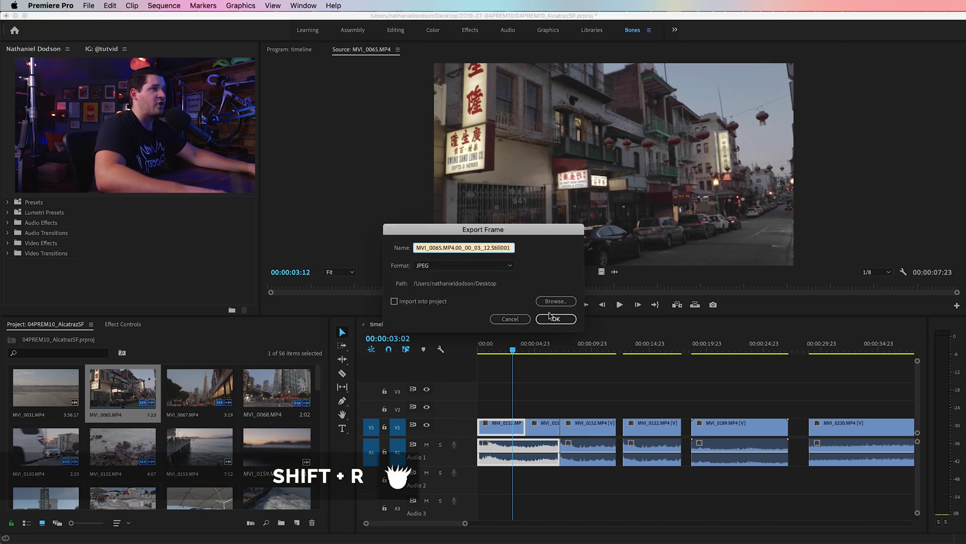
{"action": "left_click", "coordinate": [517, 319]}
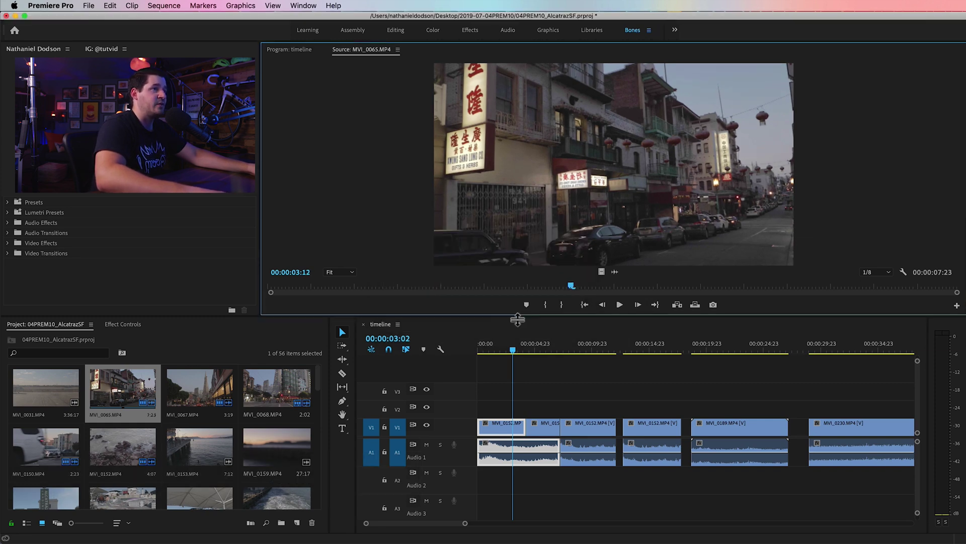
{"action": "key", "text": "shift+r"}
{"action": "left_click_drag", "start_coordinate": [696, 351], "coordinate": [559, 364]}
{"action": "scroll", "coordinate": [560, 394], "scroll_direction": "left", "scroll_amount": 20}
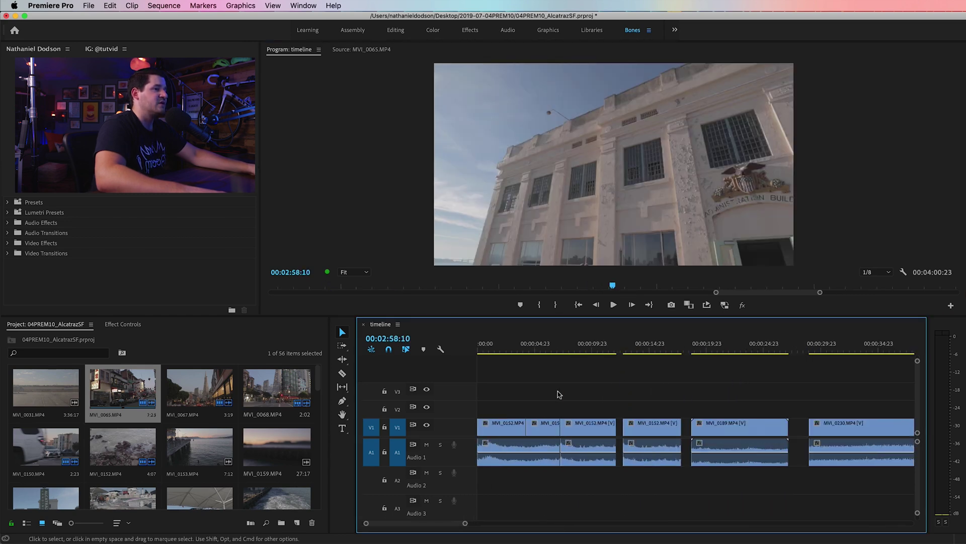
{"action": "left_click", "coordinate": [491, 350]}
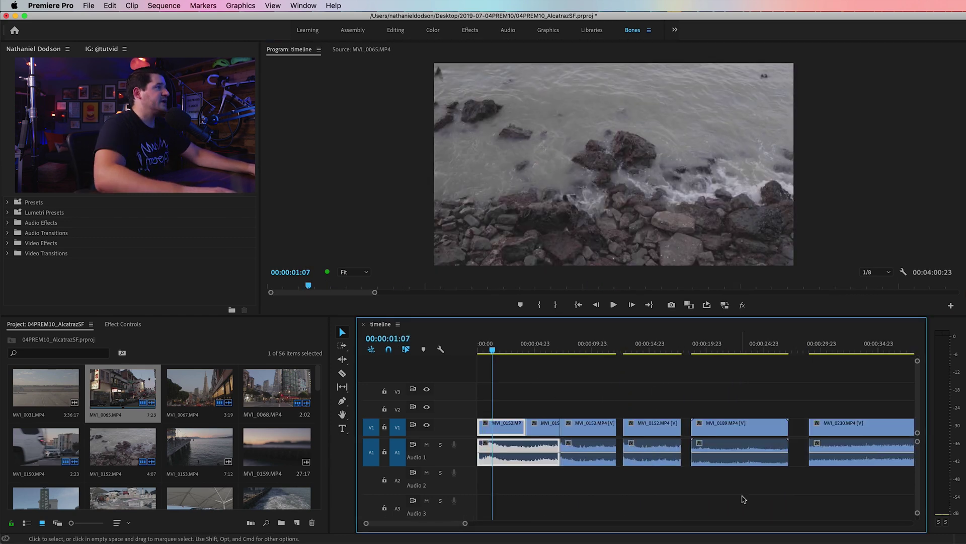
{"action": "left_click", "coordinate": [735, 425], "text": "alt"}
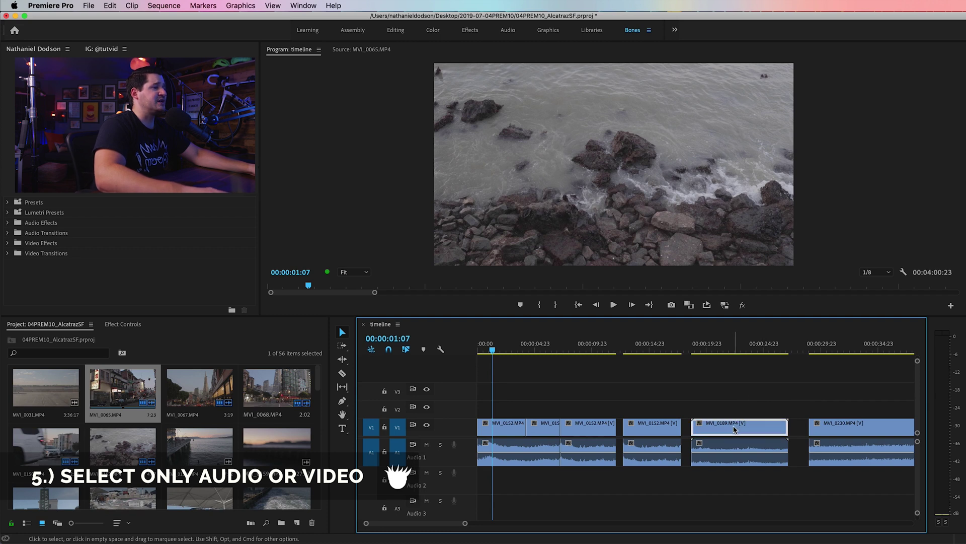
{"action": "left_click", "coordinate": [736, 451], "text": "alt+shift"}
{"action": "left_click", "coordinate": [738, 403]}
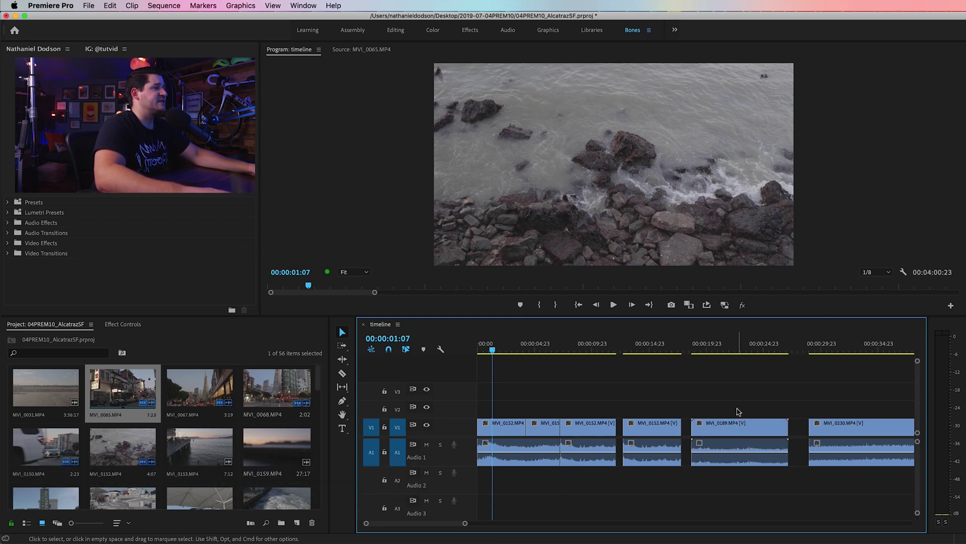
{"action": "left_click", "coordinate": [737, 449], "text": "alt"}
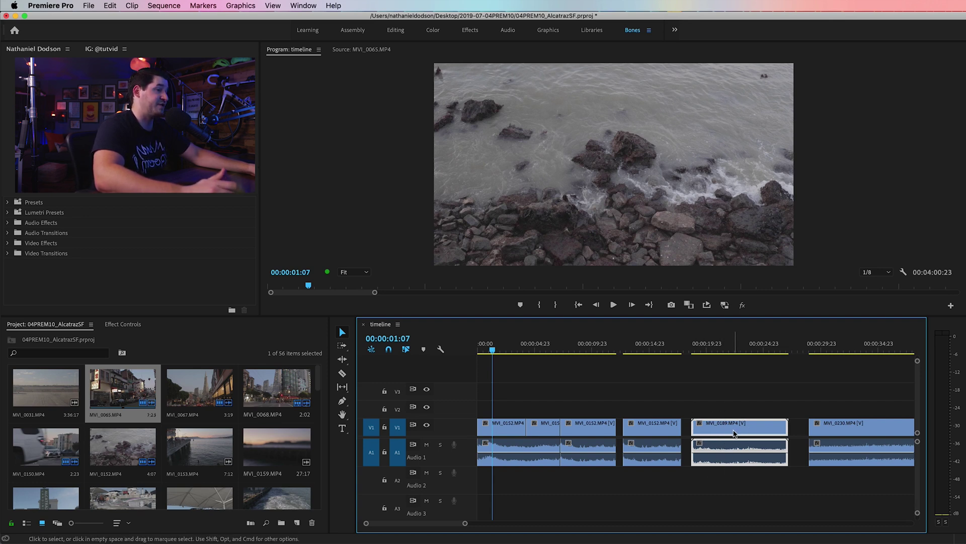
{"action": "mouse_move", "coordinate": [735, 433]}
{"action": "left_mouse_down"}
{"action": "mouse_move", "coordinate": [722, 451]}
{"action": "mouse_move", "coordinate": [738, 432]}
{"action": "left_mouse_up"}
{"action": "left_click", "coordinate": [722, 396]}
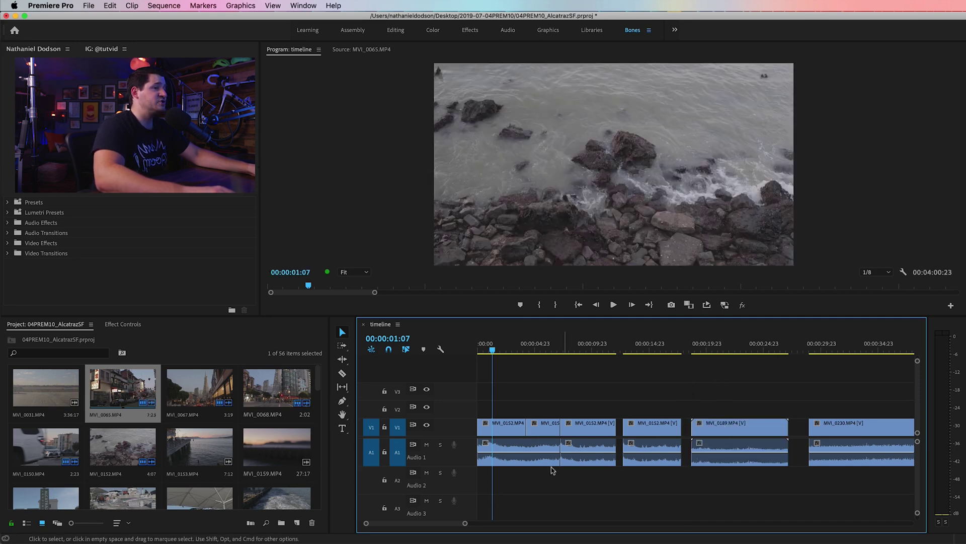
{"action": "left_click_drag", "start_coordinate": [520, 355], "coordinate": [552, 375]}
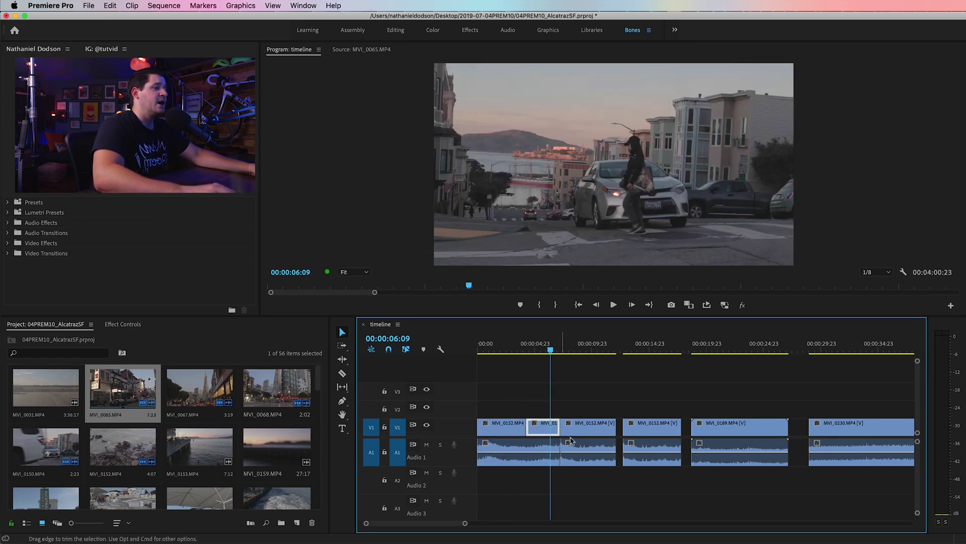
{"action": "key", "text": "equal"}
{"action": "key", "text": "equal"}
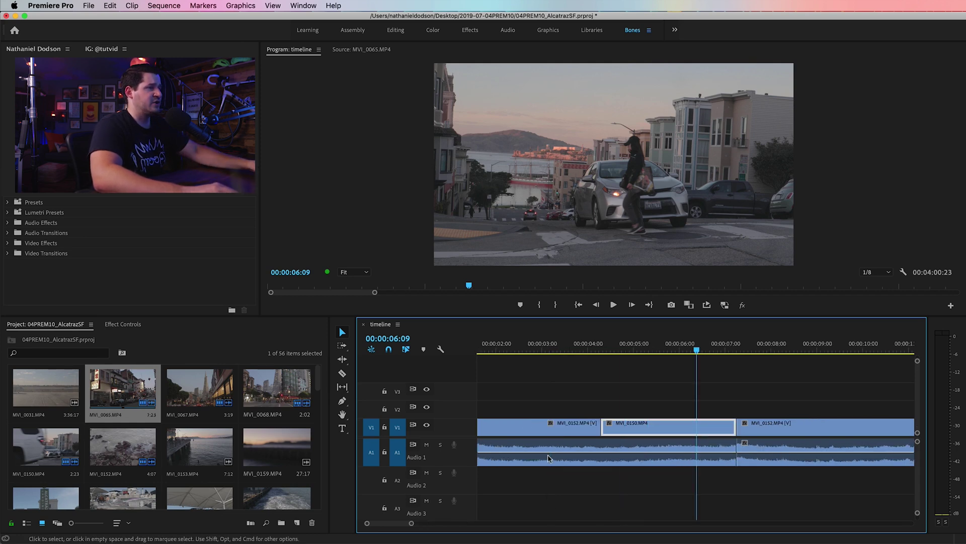
{"action": "key", "text": "space"}
{"action": "left_click_drag", "start_coordinate": [544, 433], "coordinate": [572, 433]}
{"action": "key", "text": "super+z"}
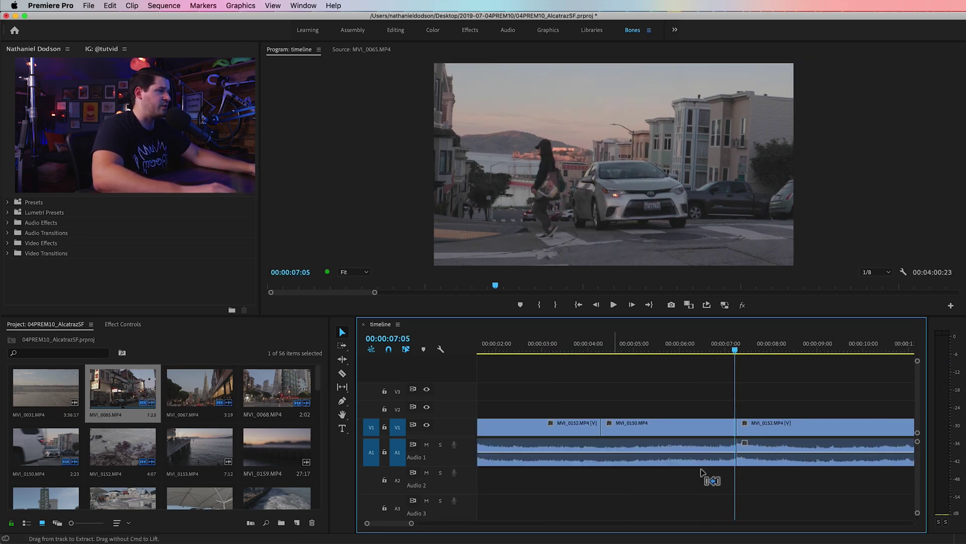
{"action": "left_click", "coordinate": [669, 427]}
{"action": "left_click_drag", "start_coordinate": [670, 348], "coordinate": [697, 354]}
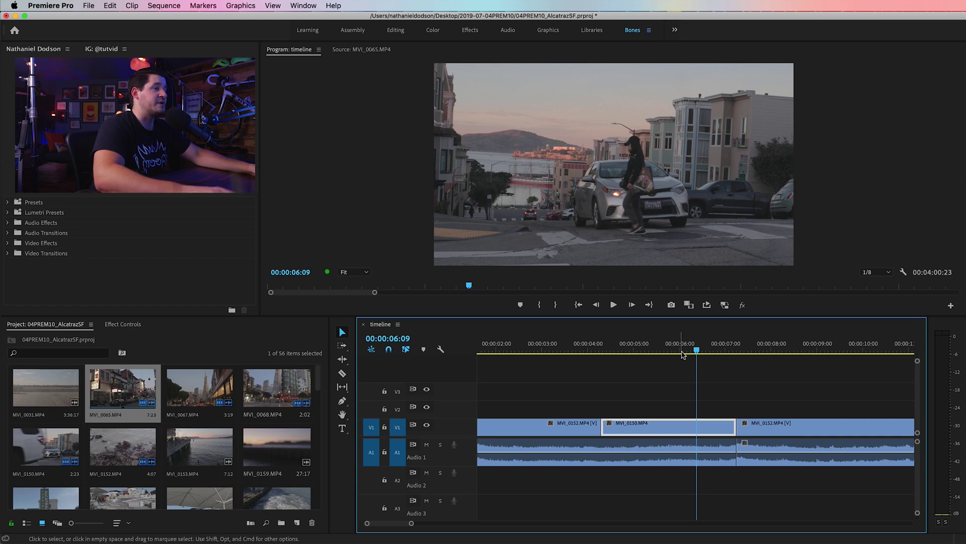
{"action": "left_click_drag", "start_coordinate": [736, 448], "coordinate": [601, 458]}
{"action": "left_click_drag", "start_coordinate": [594, 348], "coordinate": [662, 365]}
{"action": "left_click", "coordinate": [687, 463]}
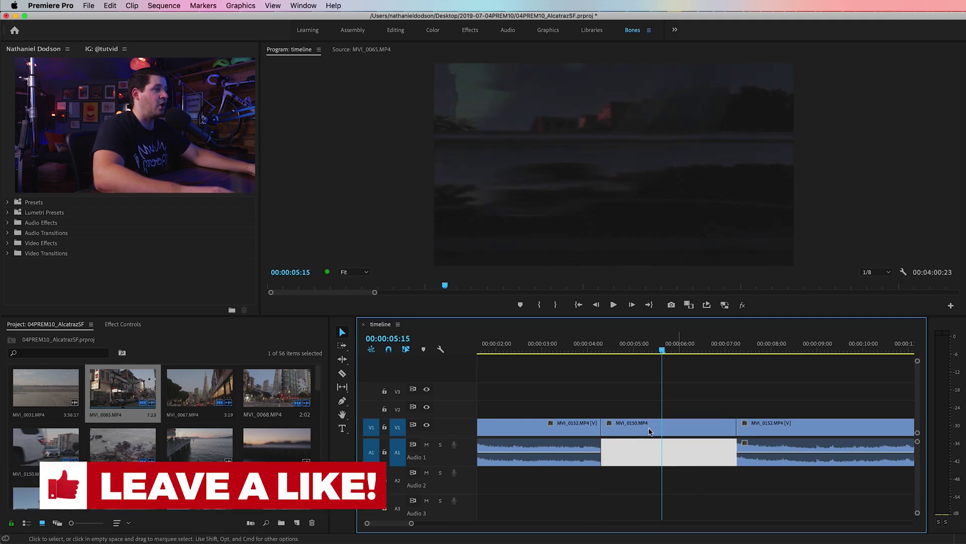
{"action": "left_click_drag", "start_coordinate": [663, 351], "coordinate": [620, 351]}
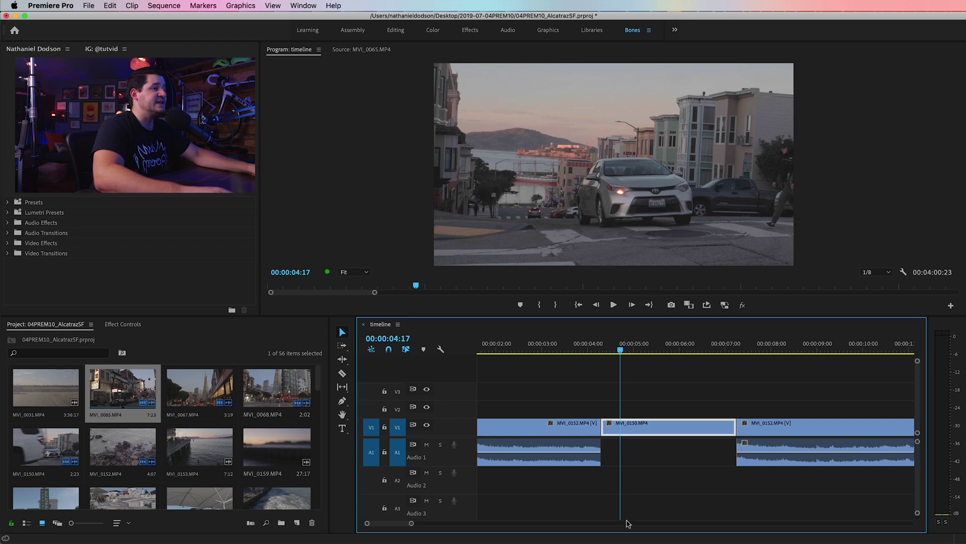
{"action": "left_click_drag", "start_coordinate": [610, 449], "coordinate": [745, 455]}
{"action": "left_click_drag", "start_coordinate": [624, 350], "coordinate": [588, 350]}
{"action": "key", "text": "minus"}
{"action": "key", "text": "minus"}
{"action": "key", "text": "minus"}
{"action": "scroll", "coordinate": [717, 395], "scroll_direction": "right", "scroll_amount": 5}
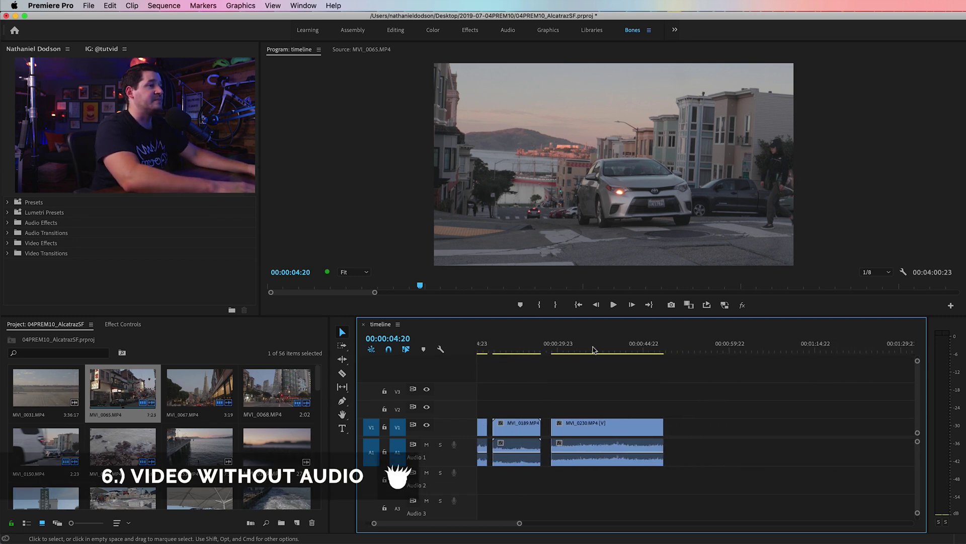
Find MVI_0286 in the Project panel, open it in the Source Monitor, and scrub to 00:00:09:16.
{"action": "left_click_drag", "start_coordinate": [595, 349], "coordinate": [664, 349]}
{"action": "left_click", "coordinate": [673, 347]}
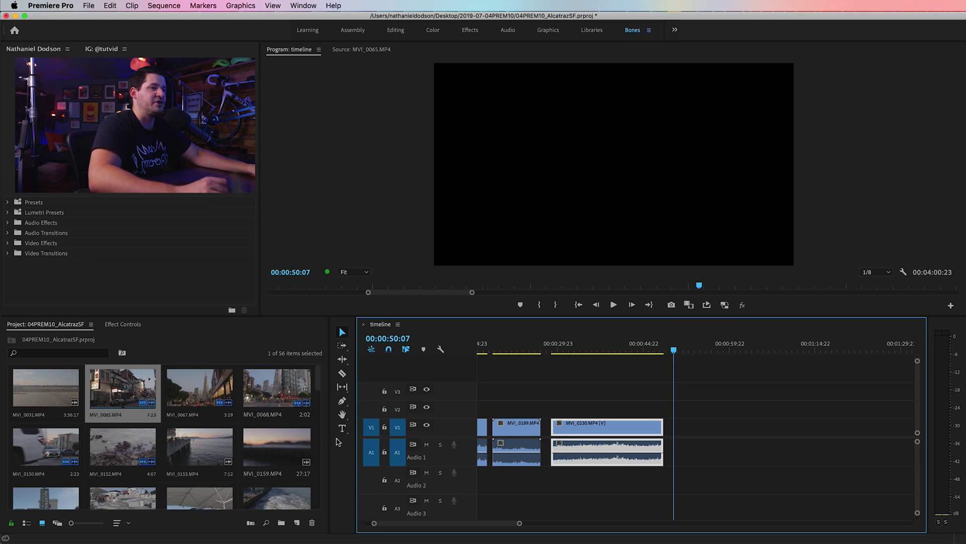
{"action": "scroll", "coordinate": [264, 431], "scroll_direction": "down", "scroll_amount": 6}
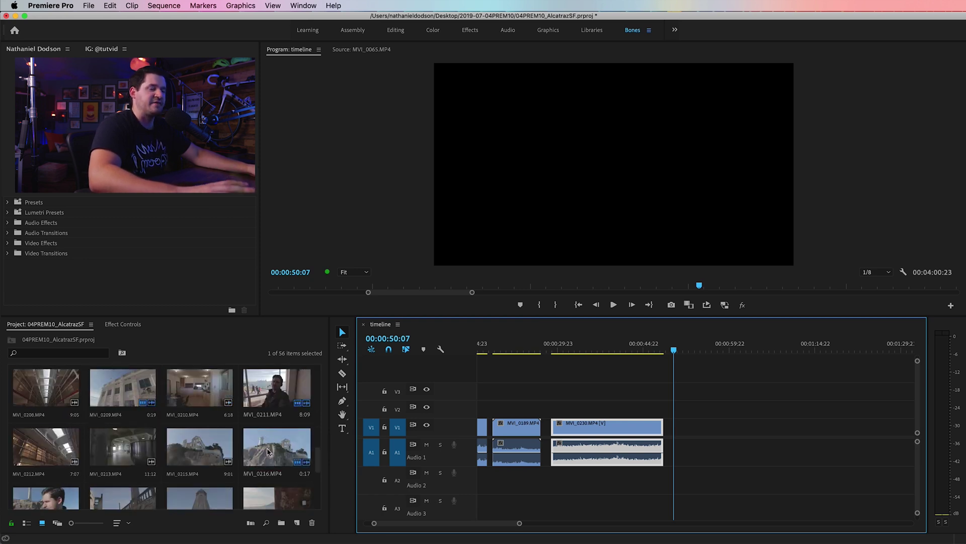
{"action": "scroll", "coordinate": [267, 449], "scroll_direction": "down", "scroll_amount": 1}
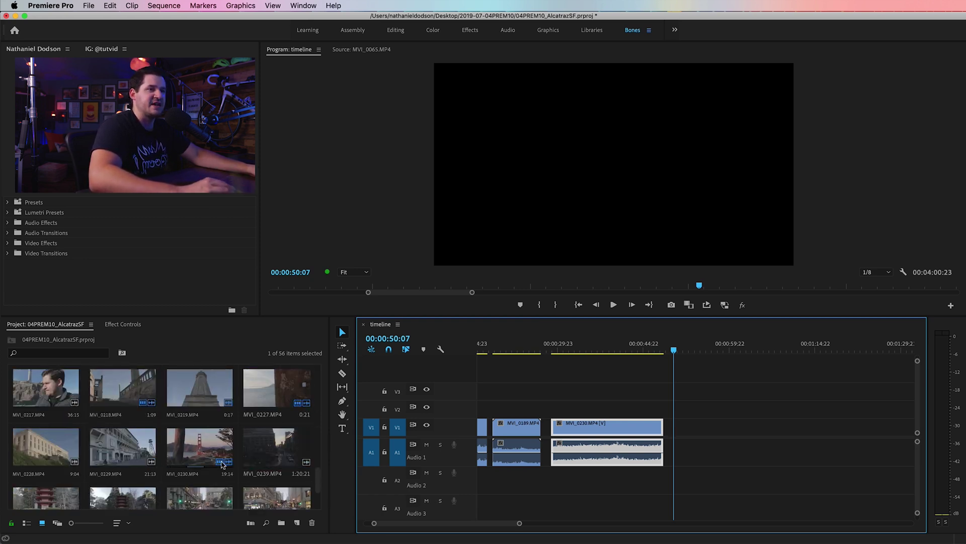
{"action": "scroll", "coordinate": [166, 438], "scroll_direction": "down", "scroll_amount": 1}
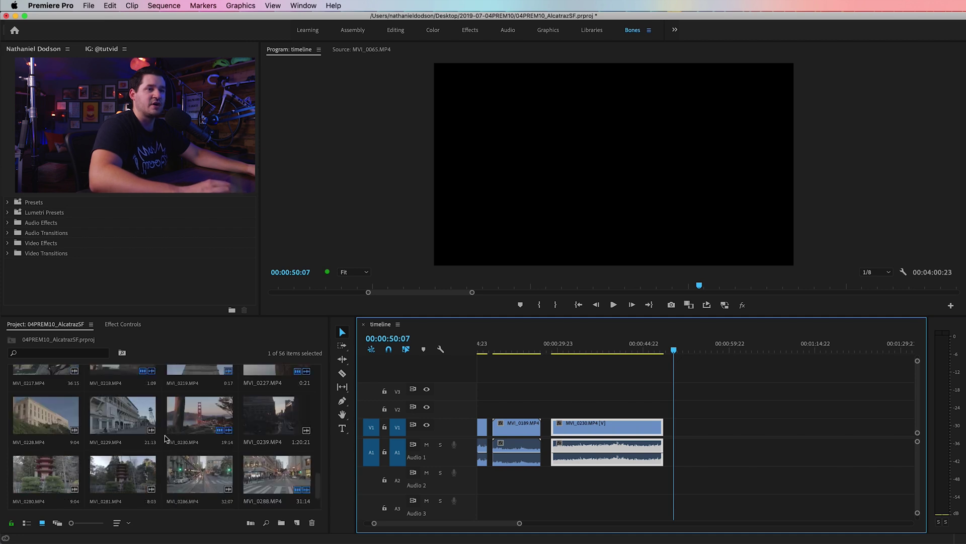
{"action": "left_click", "coordinate": [199, 467]}
{"action": "double_click", "coordinate": [191, 474]}
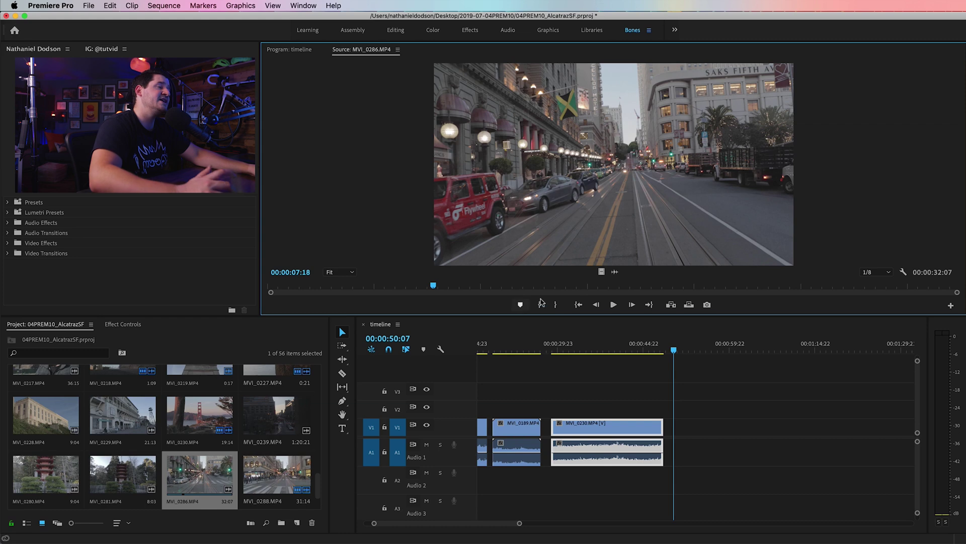
{"action": "mouse_move", "coordinate": [459, 292]}
{"action": "left_mouse_down"}
{"action": "mouse_move", "coordinate": [780, 287]}
{"action": "mouse_move", "coordinate": [474, 294]}
{"action": "left_mouse_up"}
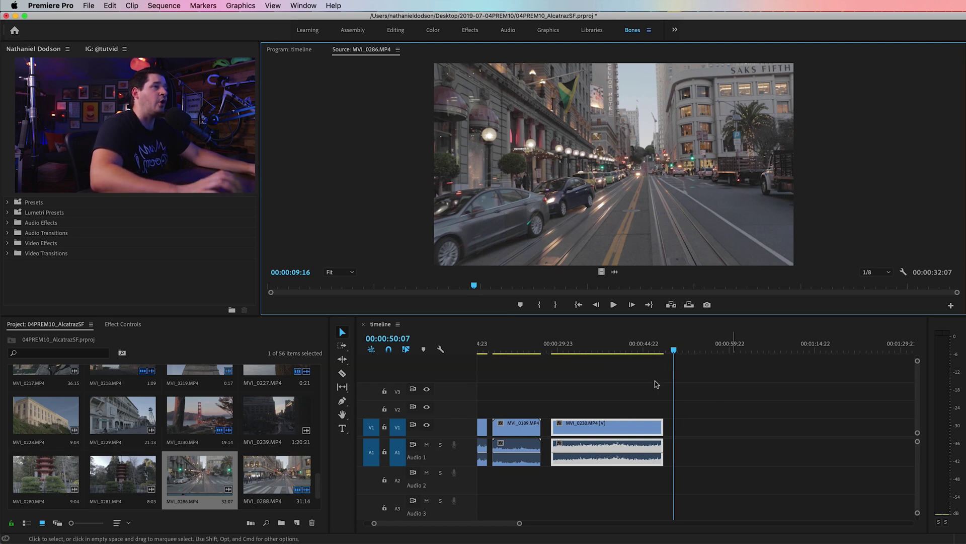
{"action": "left_click", "coordinate": [204, 477]}
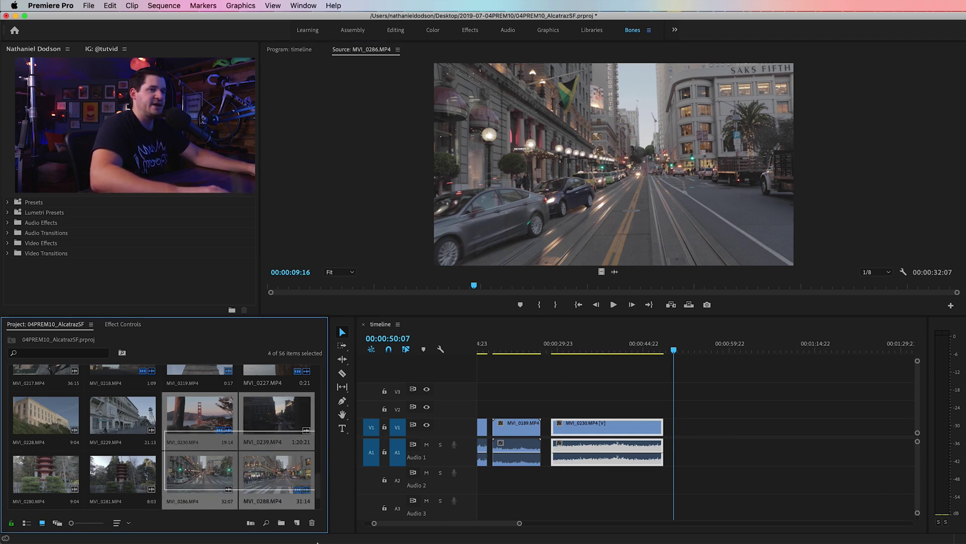
{"action": "scroll", "coordinate": [189, 455], "scroll_direction": "down", "scroll_amount": 2}
Place MVI_0286 on V1 after MVI_0230, undo it, and move to 00:00:49:10.
{"action": "left_click_drag", "start_coordinate": [200, 412], "coordinate": [710, 425]}
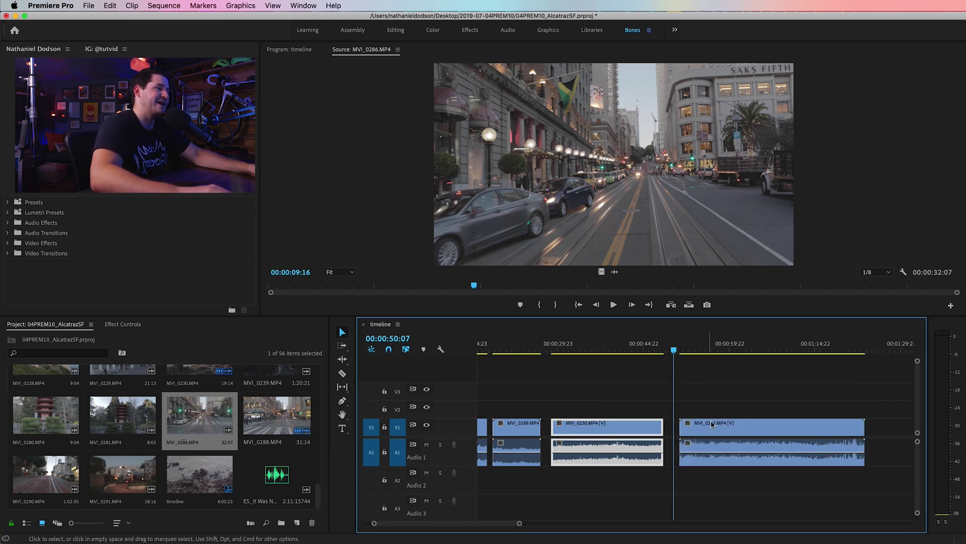
{"action": "left_click", "coordinate": [722, 446]}
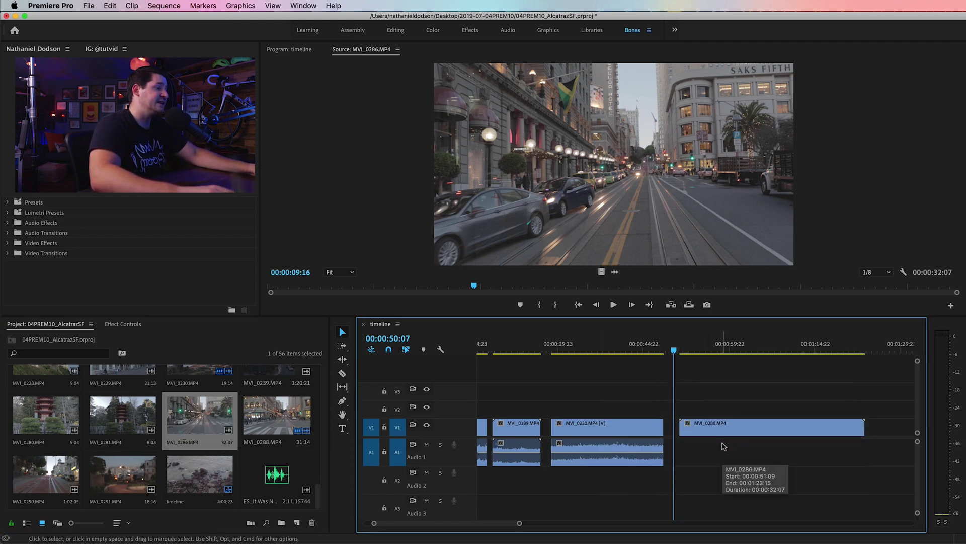
{"action": "key", "text": "super+z"}
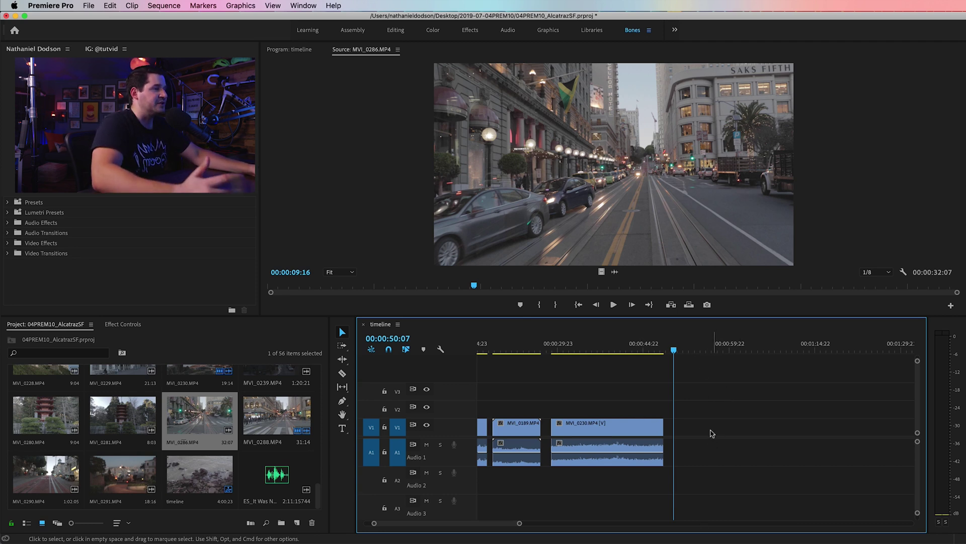
{"action": "left_click_drag", "start_coordinate": [674, 349], "coordinate": [676, 350]}
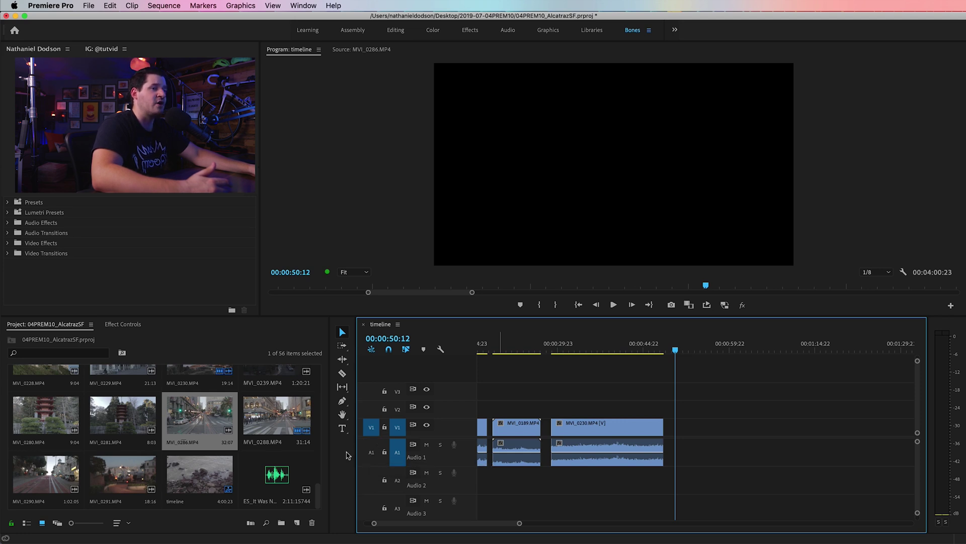
Add MVI_0286 after MVI_0230 again, delete it, then select MVI_0230 at 00:00:32:15.
{"action": "left_click", "coordinate": [212, 419]}
{"action": "left_click_drag", "start_coordinate": [212, 419], "coordinate": [699, 426]}
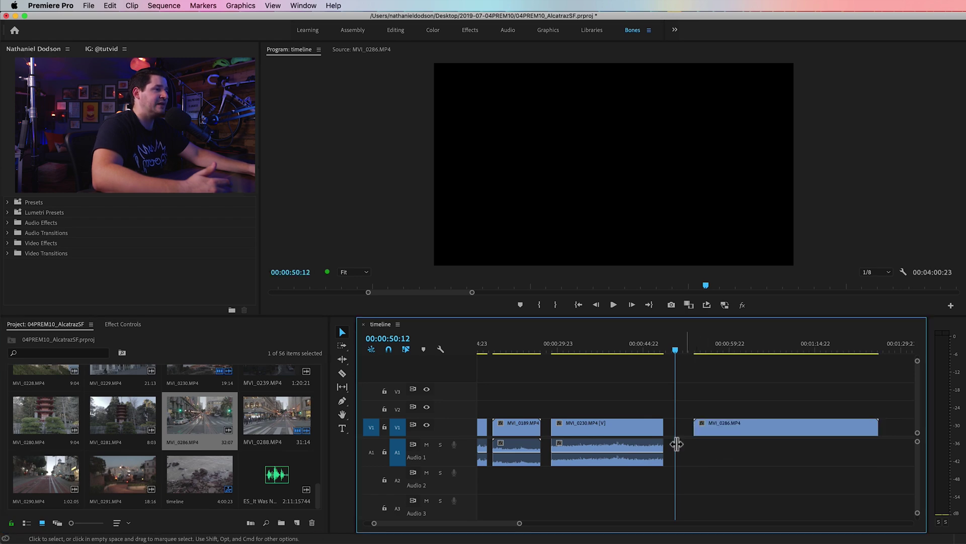
{"action": "mouse_move", "coordinate": [695, 350]}
{"action": "left_mouse_down"}
{"action": "mouse_move", "coordinate": [823, 366]}
{"action": "mouse_move", "coordinate": [697, 369]}
{"action": "left_mouse_up"}
{"action": "key", "text": "Delete"}
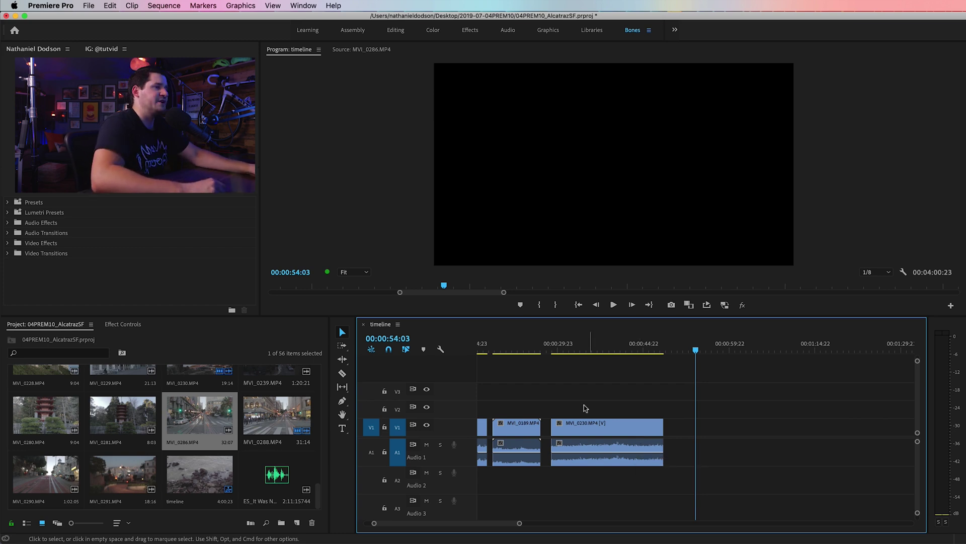
{"action": "left_click_drag", "start_coordinate": [578, 388], "coordinate": [635, 478]}
{"action": "left_click", "coordinate": [575, 344]}
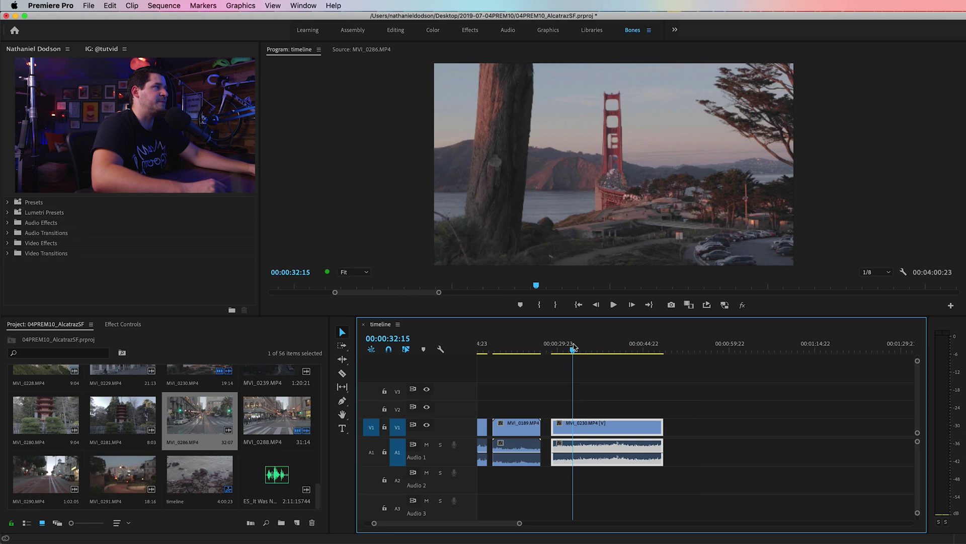
Drag MVI_0230 up onto V2 as a test, then undo the move.
{"action": "scroll", "coordinate": [611, 429], "scroll_direction": "up", "scroll_amount": 1}
{"action": "scroll", "coordinate": [610, 429], "scroll_direction": "up", "scroll_amount": 1}
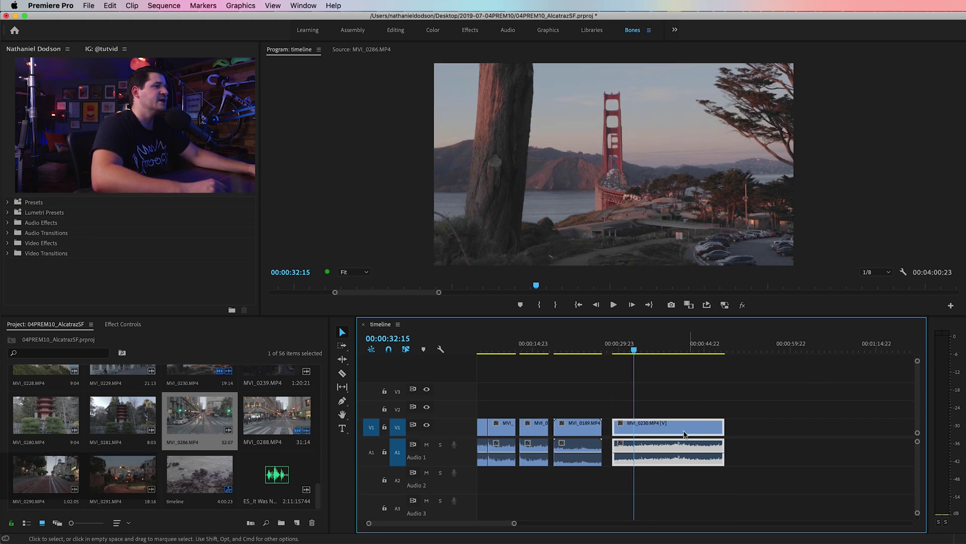
{"action": "left_click_drag", "start_coordinate": [642, 423], "coordinate": [650, 481]}
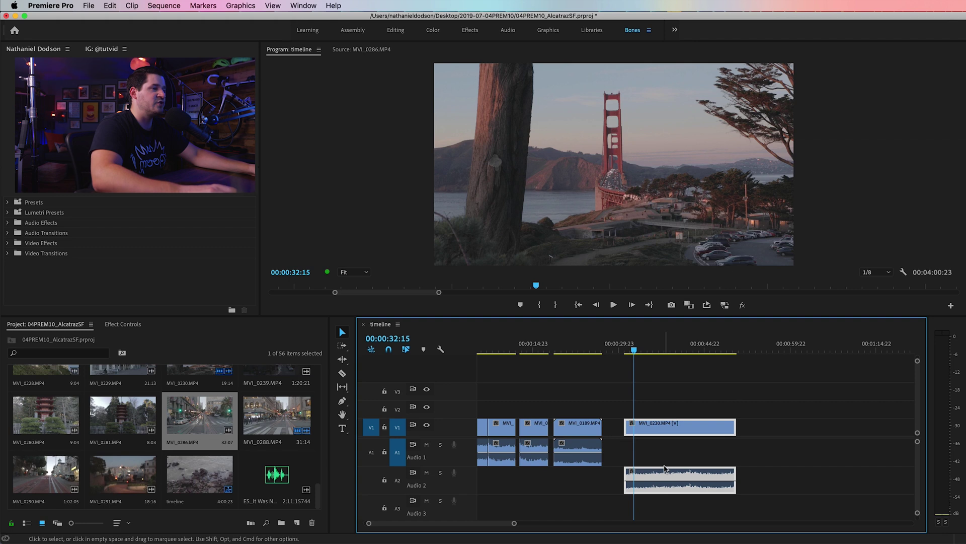
{"action": "key", "text": "super+z"}
{"action": "key", "text": "super+z"}
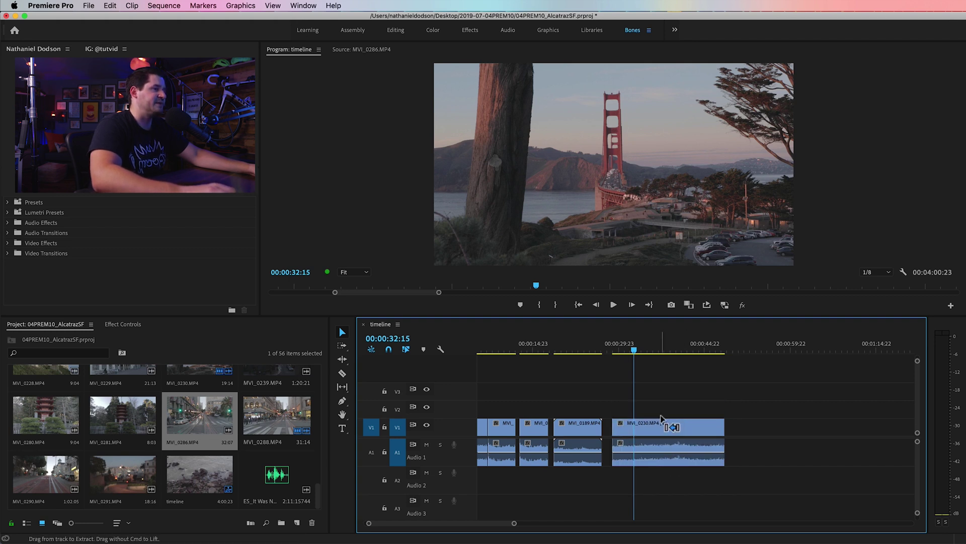
Select MVI_0230's video and audio and nudge the video up to V3 with Option+Up.
{"action": "left_click_drag", "start_coordinate": [649, 392], "coordinate": [683, 476]}
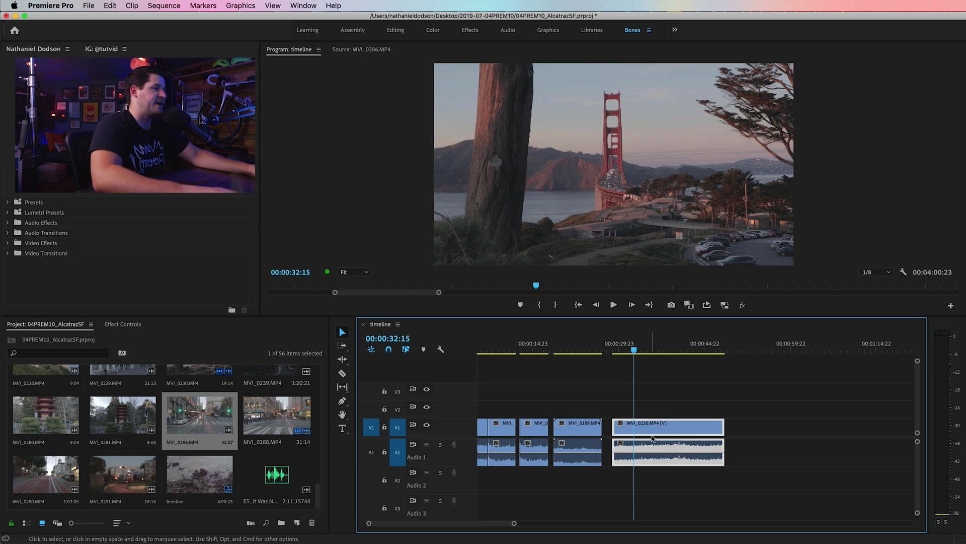
{"action": "left_click", "coordinate": [657, 403]}
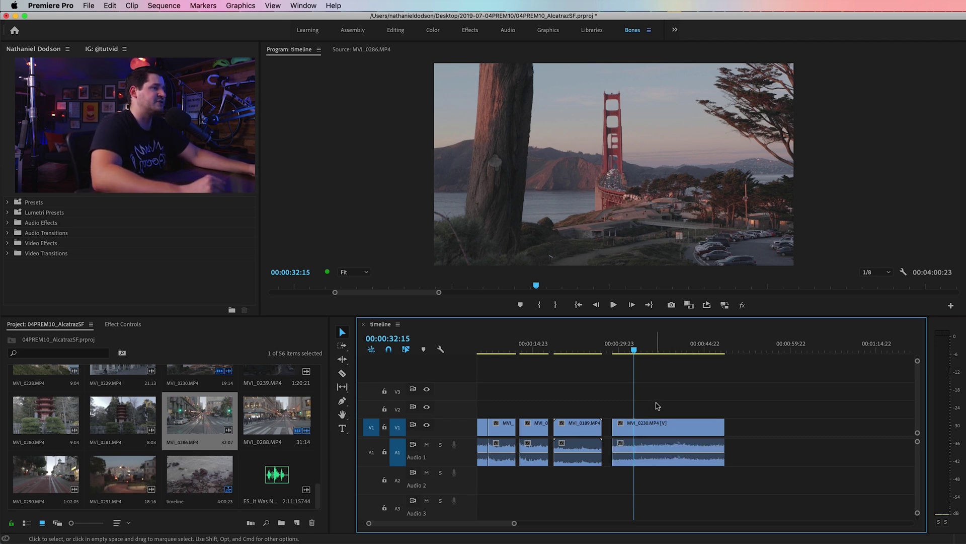
{"action": "left_click_drag", "start_coordinate": [649, 392], "coordinate": [691, 491]}
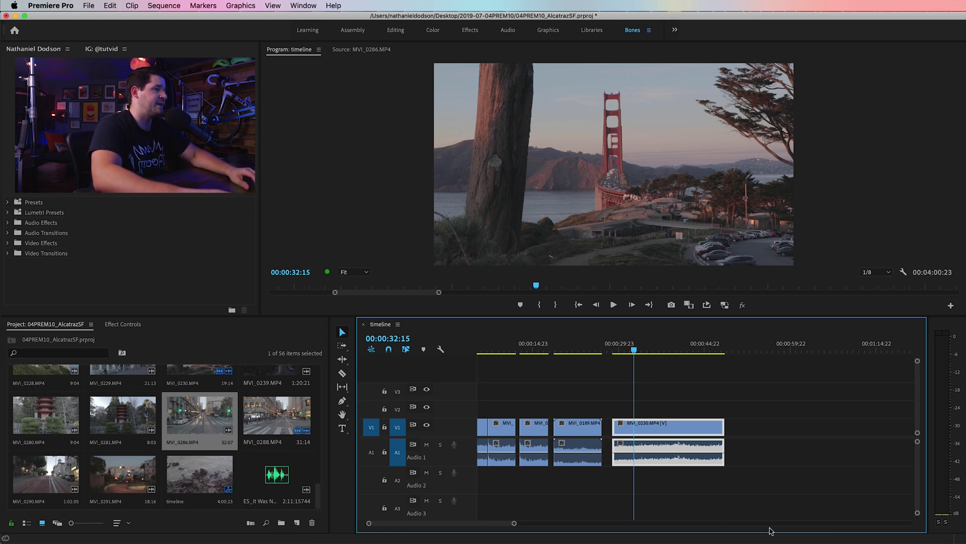
{"action": "key", "text": "alt+Up"}
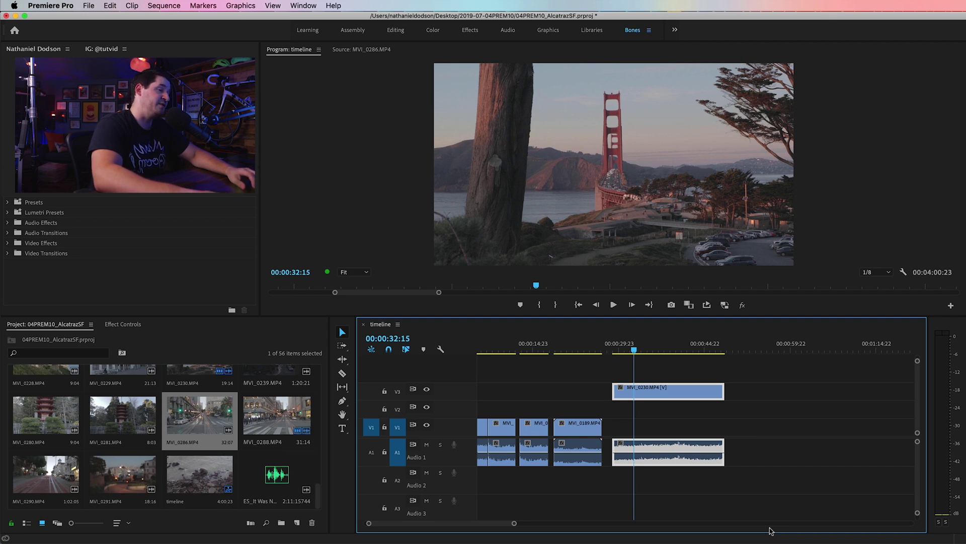
Nudge MVI_0230 between tracks with Option+Up/Down, then drag it back to V1 and Audio 1.
{"action": "key", "text": "alt+Down"}
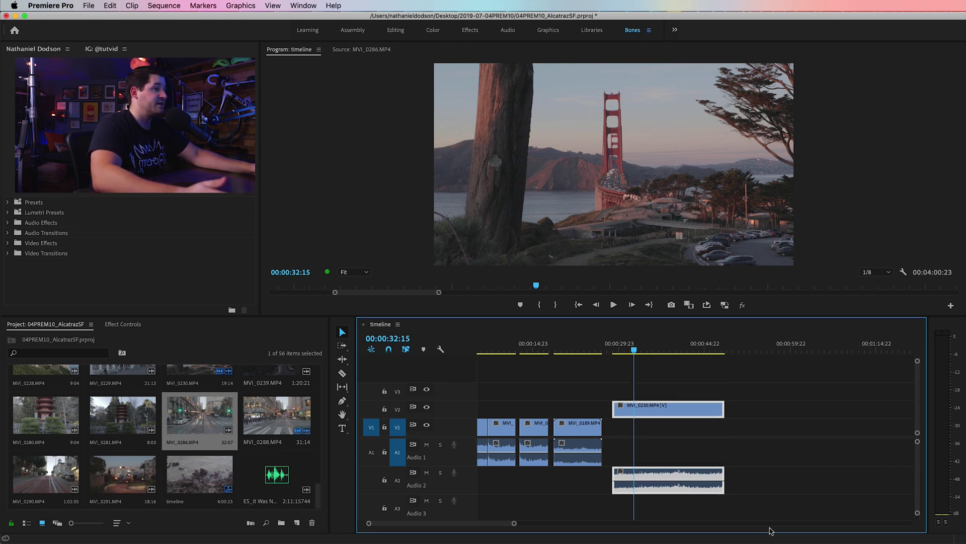
{"action": "left_click_drag", "start_coordinate": [666, 411], "coordinate": [665, 452]}
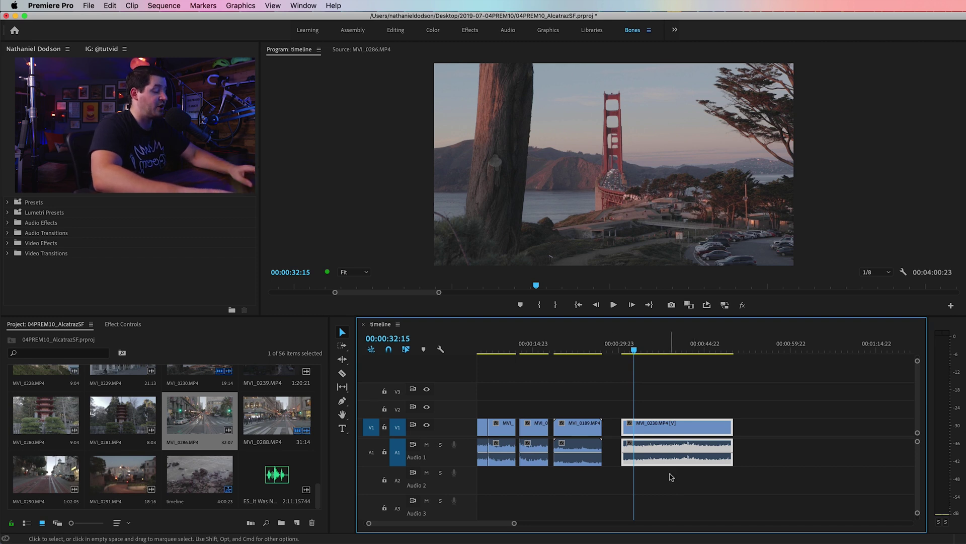
{"action": "key", "text": "alt+Up"}
{"action": "key", "text": "alt+Up"}
{"action": "key", "text": "alt+Down"}
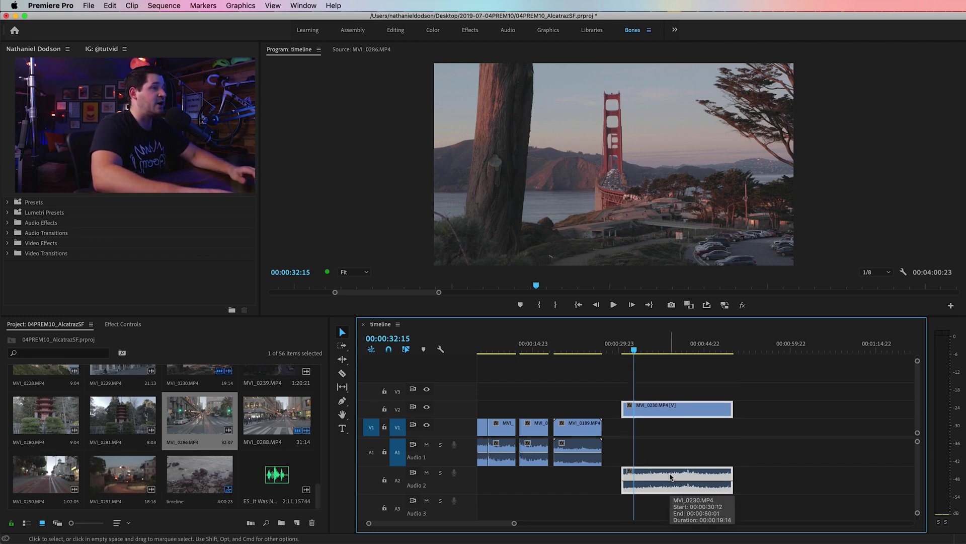
{"action": "left_click_drag", "start_coordinate": [671, 477], "coordinate": [671, 456]}
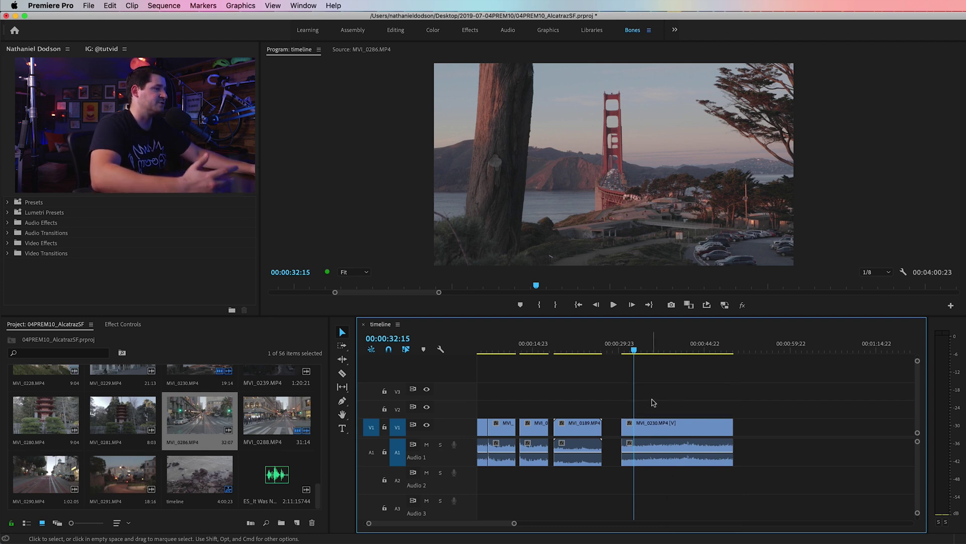
Try moving MVI_0230 up a track and earlier, then undo with Cmd+Z to restore V1.
{"action": "left_click", "coordinate": [670, 443]}
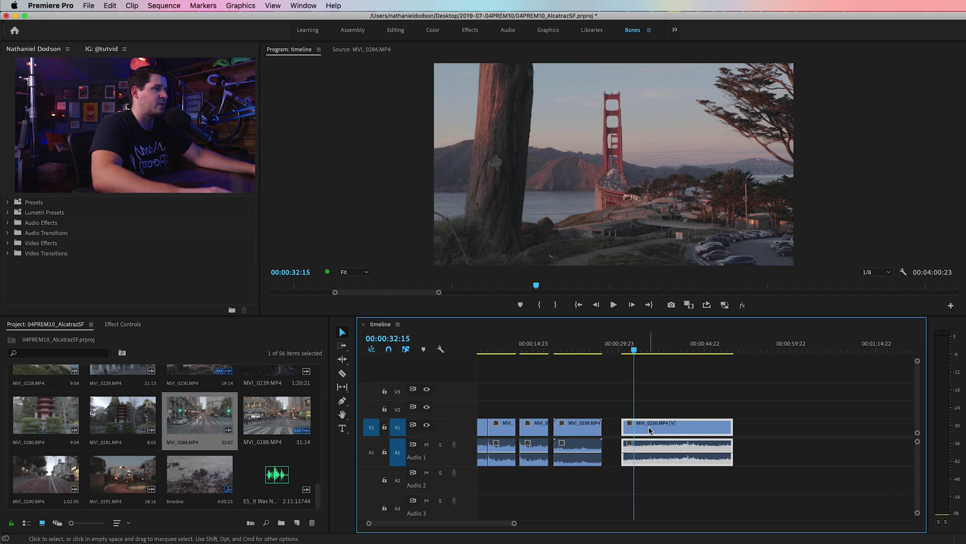
{"action": "left_click_drag", "start_coordinate": [657, 428], "coordinate": [619, 484]}
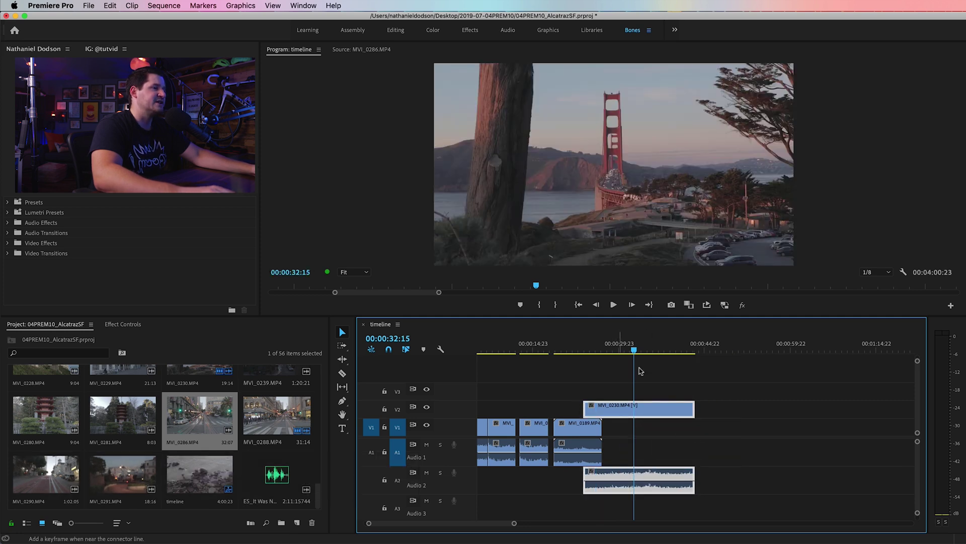
{"action": "key", "text": "super+z"}
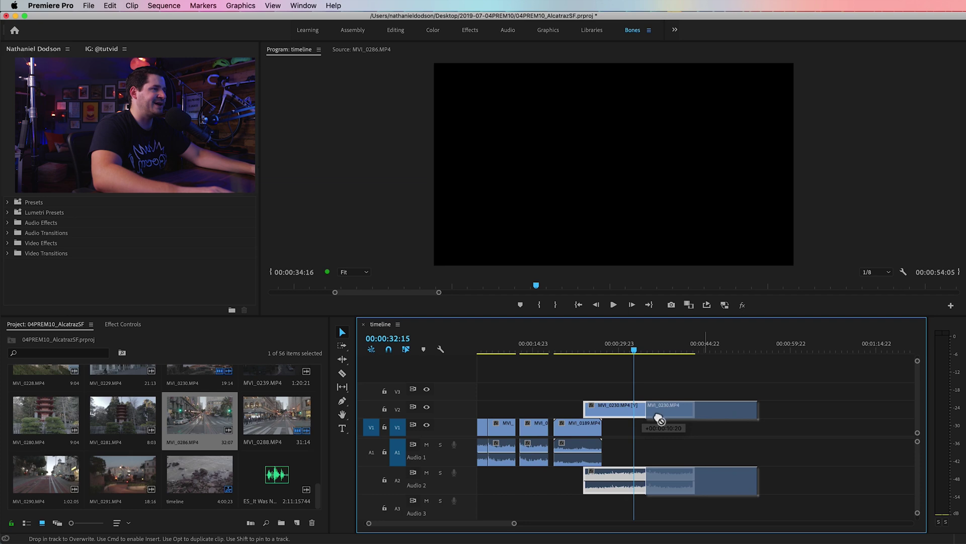
{"action": "left_click_drag", "start_coordinate": [680, 412], "coordinate": [646, 412]}
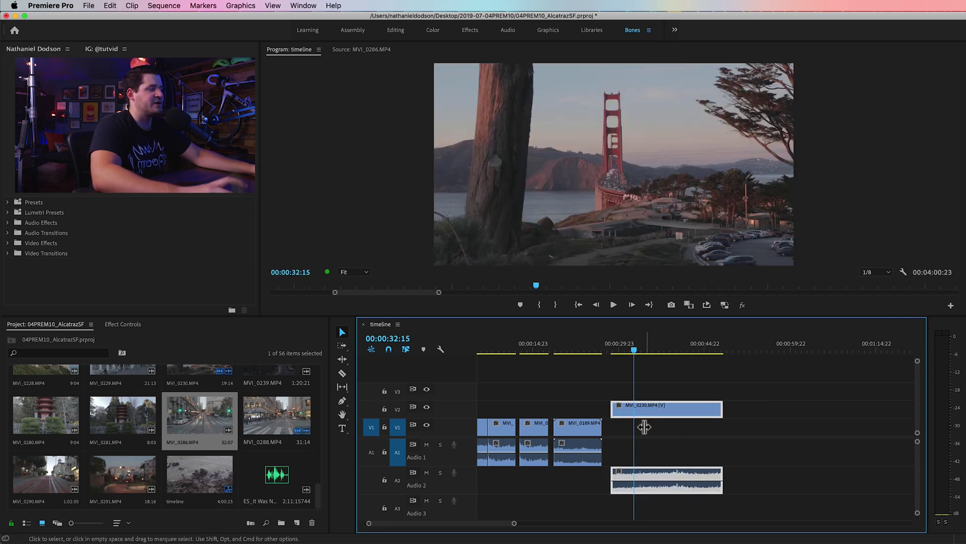
{"action": "key", "text": "super+z"}
{"action": "key", "text": "super+z"}
{"action": "key", "text": "super+z"}
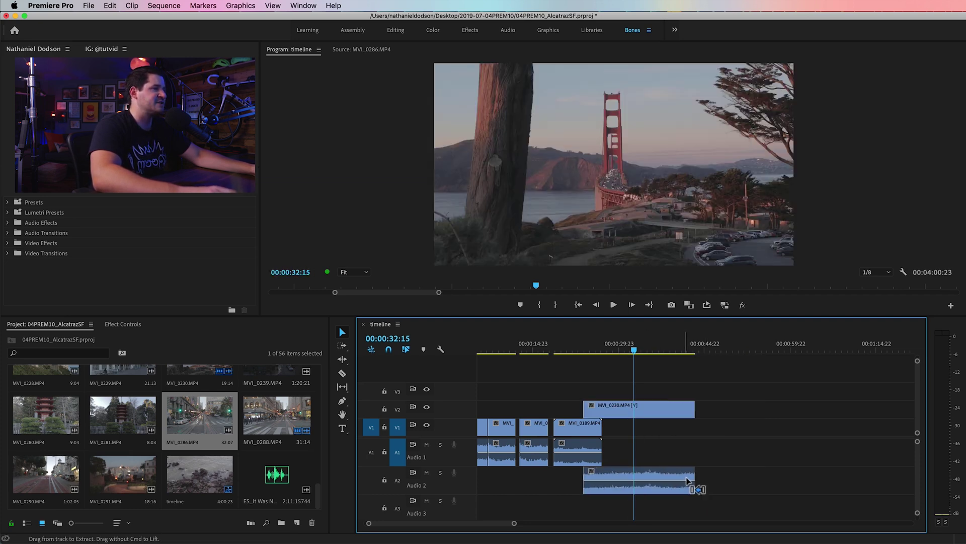
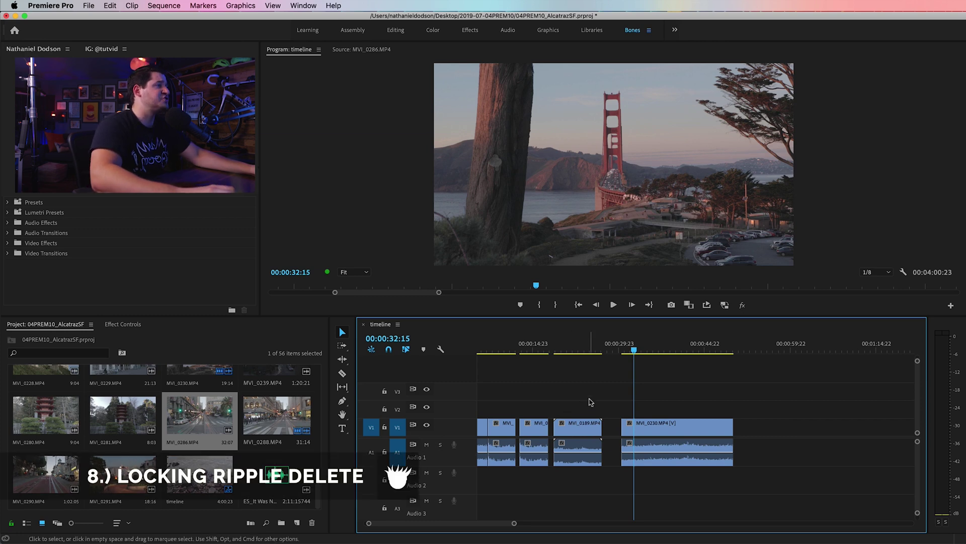
Ripple-delete the gap before MVI_0230, undo it, and look up Ripple Delete in the Edit menu.
{"action": "left_click_drag", "start_coordinate": [543, 352], "coordinate": [636, 354]}
{"action": "left_click", "coordinate": [643, 448]}
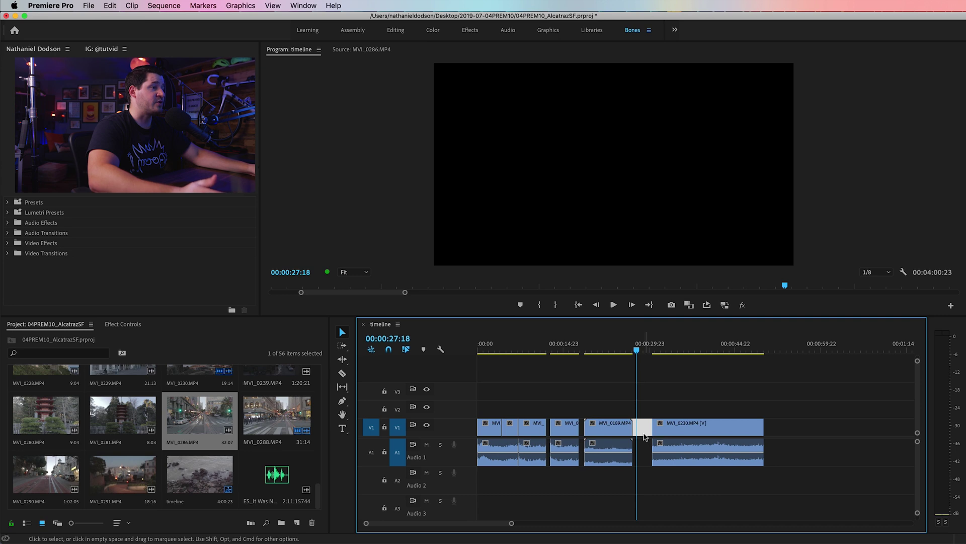
{"action": "key", "text": "Delete"}
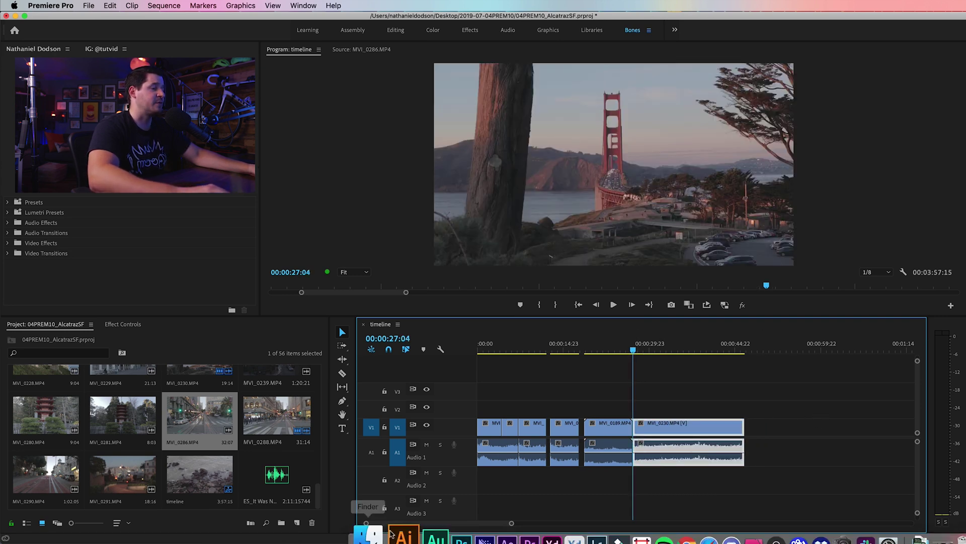
{"action": "key", "text": "super+z"}
{"action": "left_click", "coordinate": [110, 5]}
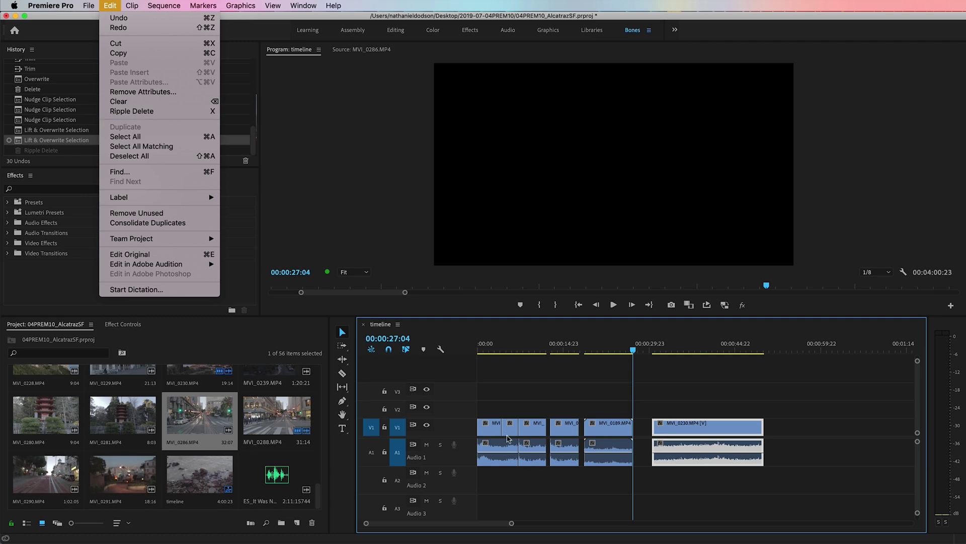
{"action": "left_click", "coordinate": [570, 385]}
Set the playhead to 00:00:07:00 and drop MVI_0280 onto V3 there.
{"action": "left_click_drag", "start_coordinate": [594, 347], "coordinate": [523, 353]}
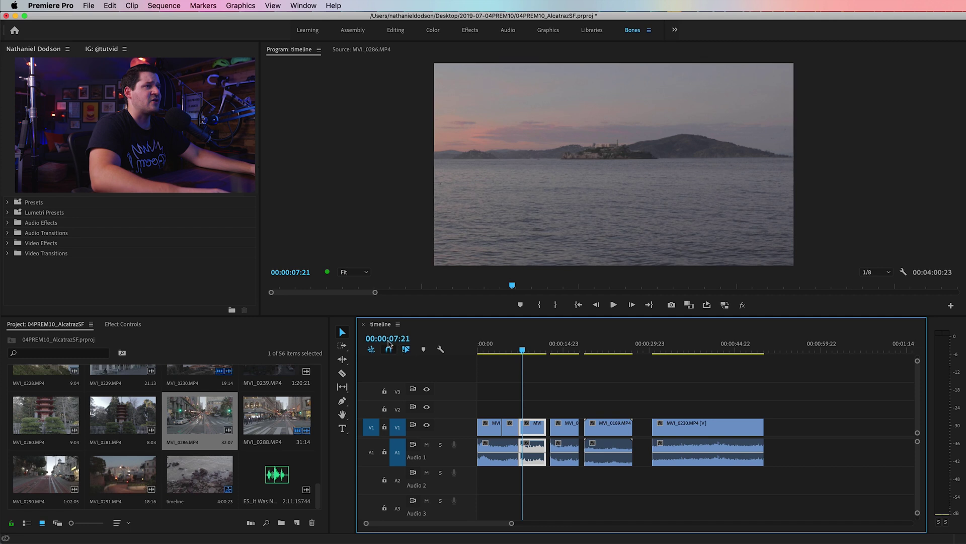
{"action": "left_click", "coordinate": [389, 342]}
{"action": "type", "text": "700"}
{"action": "key", "text": "Return"}
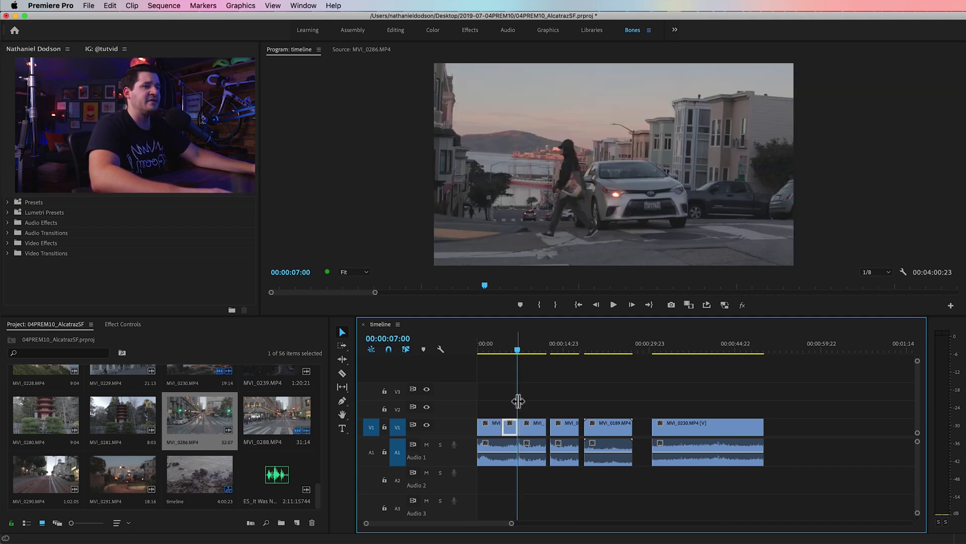
{"action": "left_click_drag", "start_coordinate": [57, 413], "coordinate": [522, 391]}
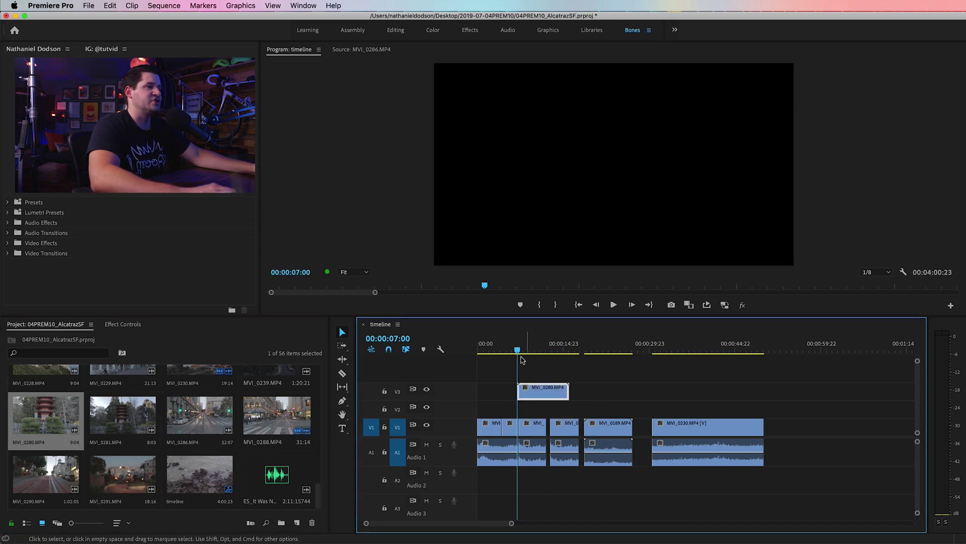
Trim the MVI_0280 pagoda clip on V3 to 1:13 long and scrub through it.
{"action": "left_click_drag", "start_coordinate": [519, 347], "coordinate": [526, 347]}
{"action": "left_click_drag", "start_coordinate": [562, 401], "coordinate": [525, 398]}
{"action": "left_click", "coordinate": [522, 348]}
{"action": "left_click_drag", "start_coordinate": [523, 348], "coordinate": [539, 414]}
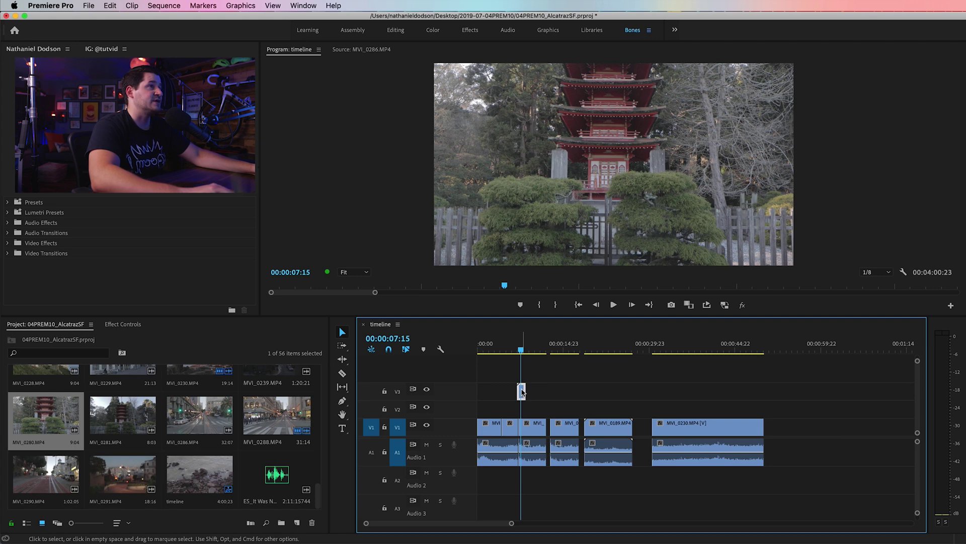
Select the gap between MVI_0189 and MVI_0230 and lock track V3.
{"action": "left_click_drag", "start_coordinate": [521, 349], "coordinate": [517, 349]}
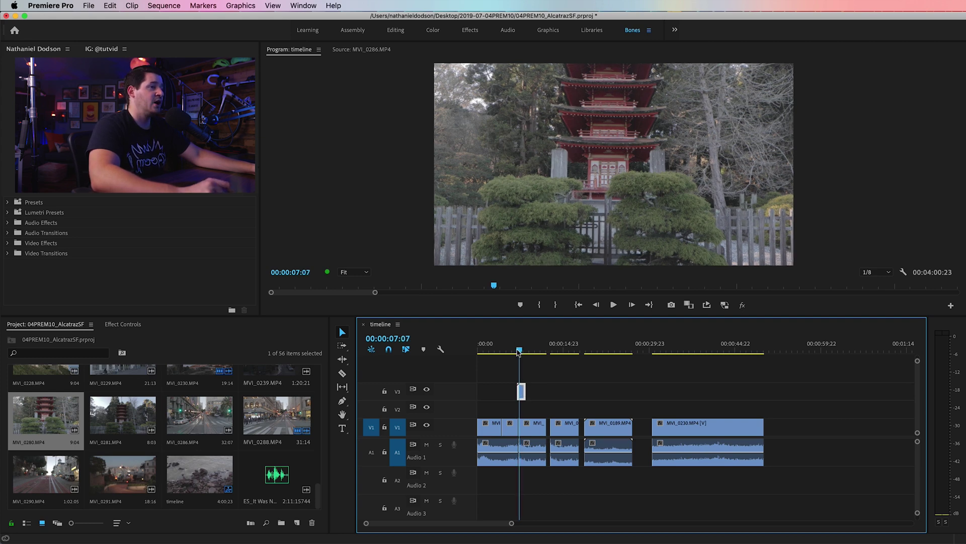
{"action": "left_click", "coordinate": [645, 431]}
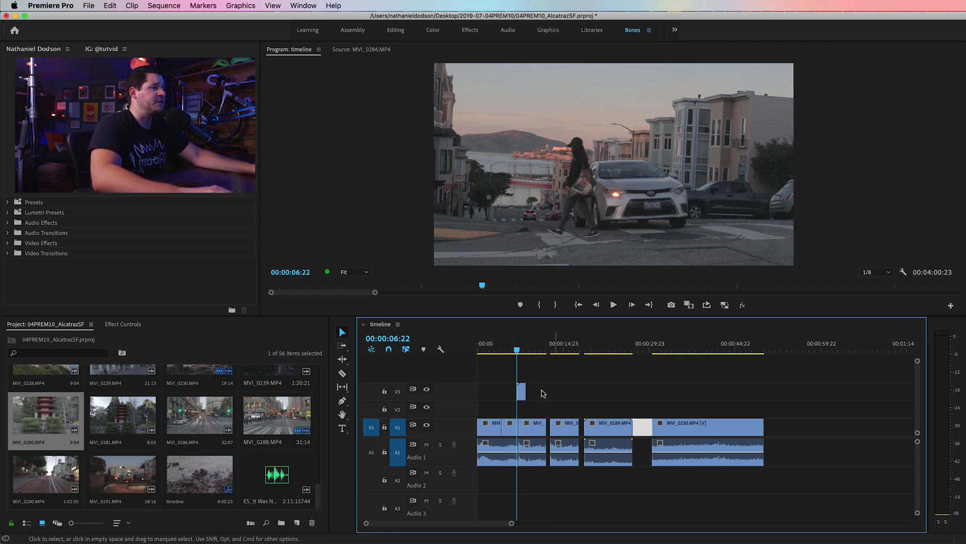
{"action": "left_click", "coordinate": [384, 391]}
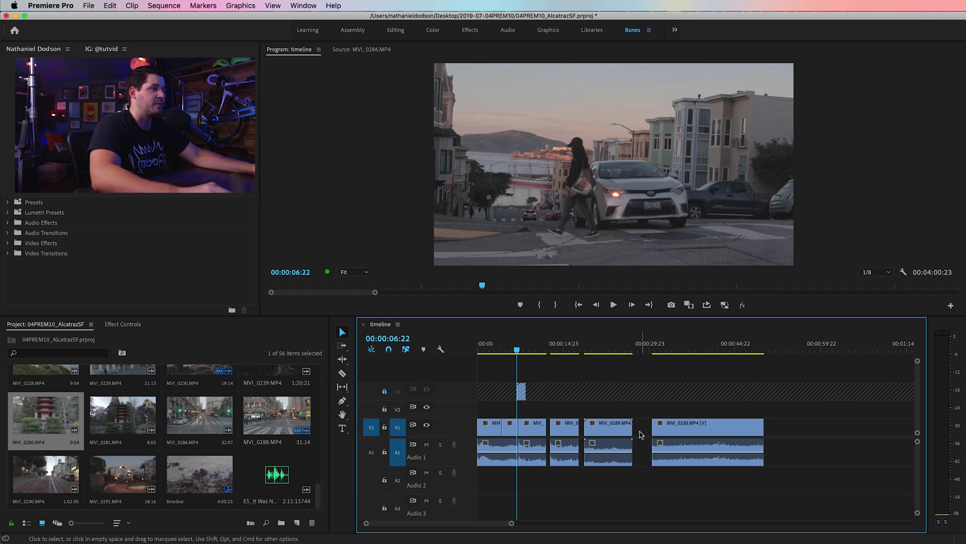
Shift+Delete the first V1/A1 clip with V3 locked, undo with Cmd+Z, then unlock V3.
{"action": "left_click", "coordinate": [486, 435]}
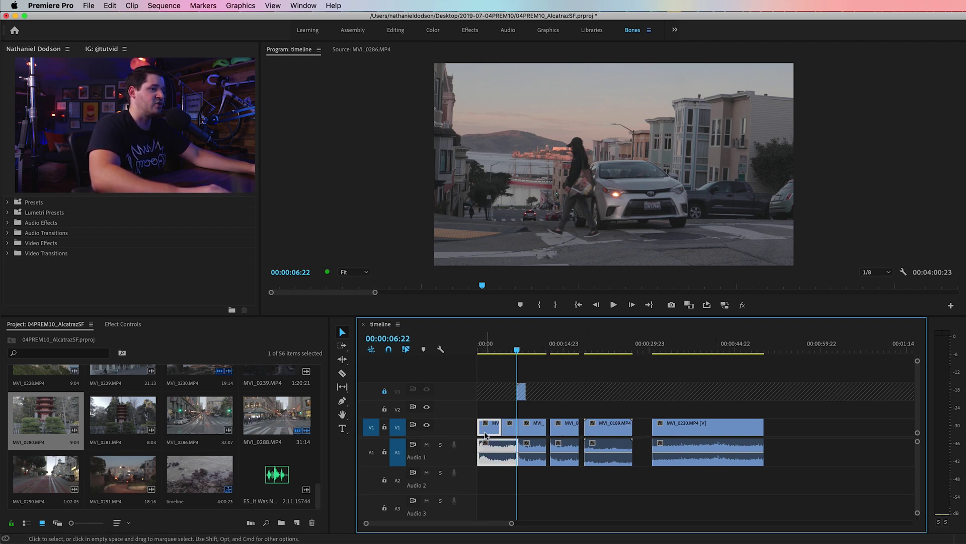
{"action": "key", "text": "shift+Delete"}
{"action": "key", "text": "Home"}
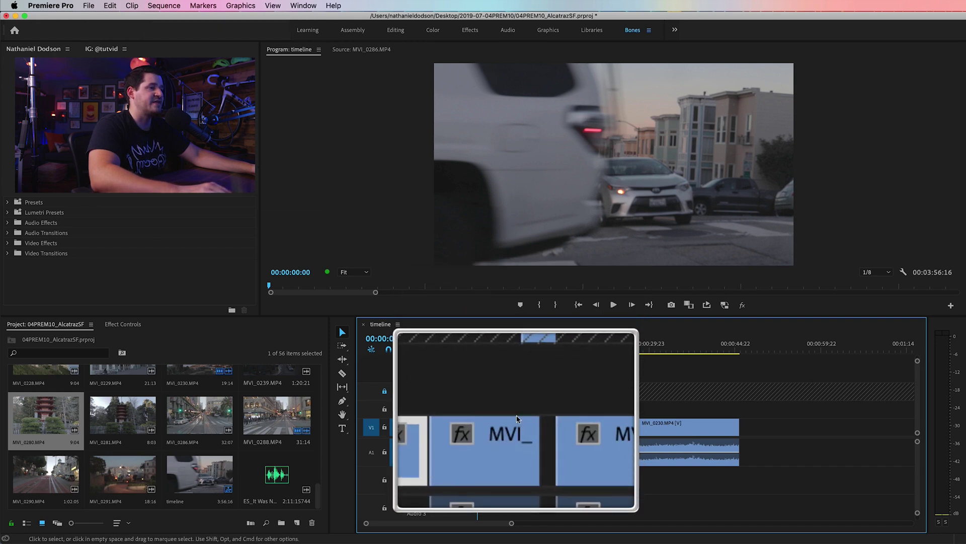
{"action": "key", "text": "super+z"}
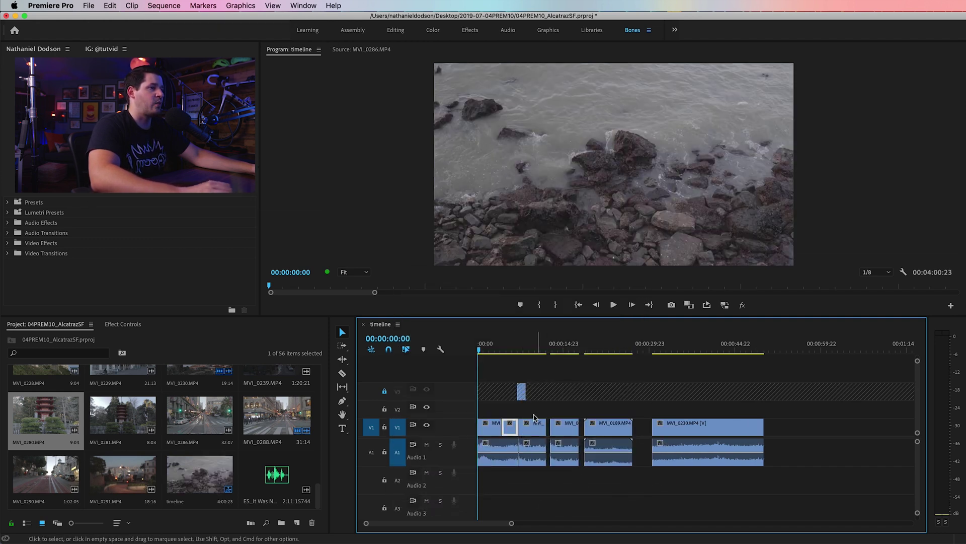
{"action": "left_click", "coordinate": [384, 391]}
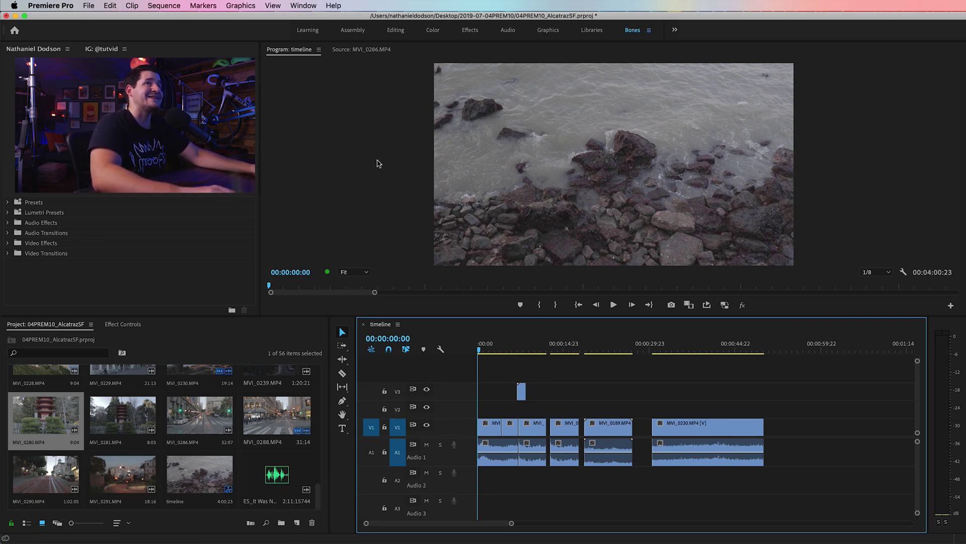
{"action": "left_click", "coordinate": [60, 4]}
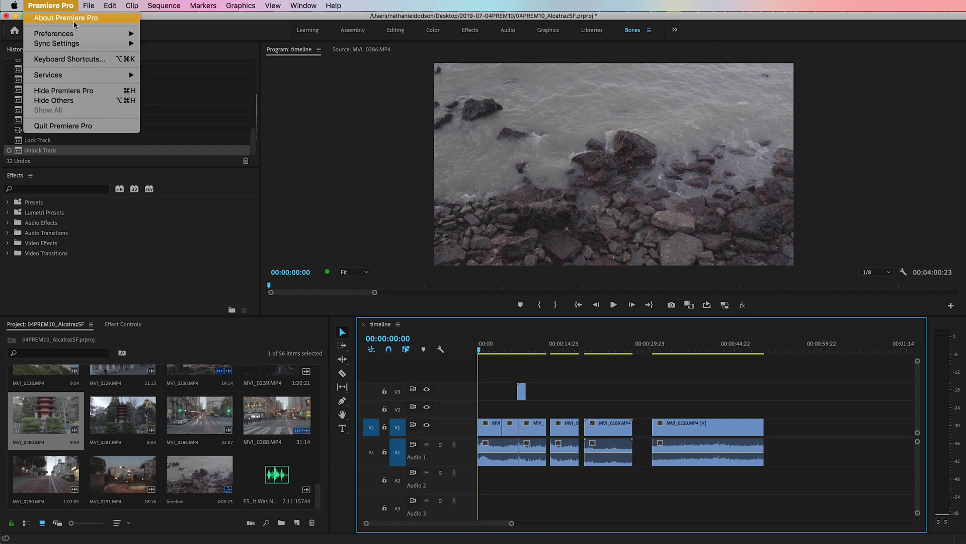
{"action": "left_click", "coordinate": [69, 59]}
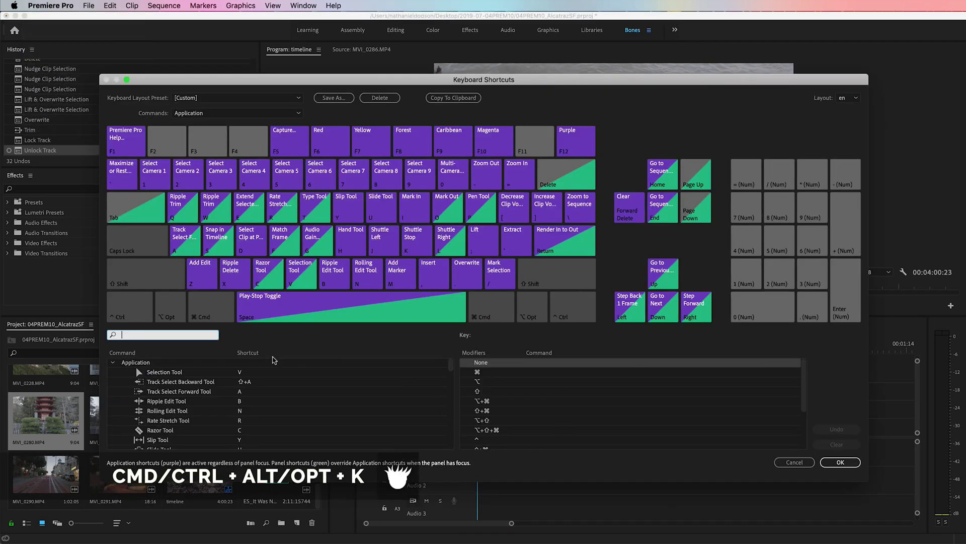
{"action": "left_click", "coordinate": [152, 336]}
{"action": "type", "text": "Lock"}
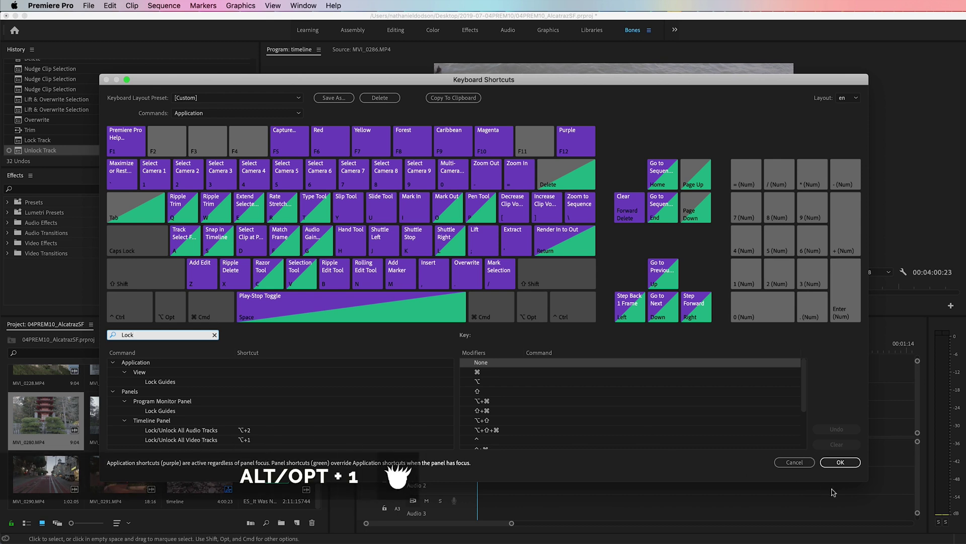
{"action": "left_click", "coordinate": [841, 463]}
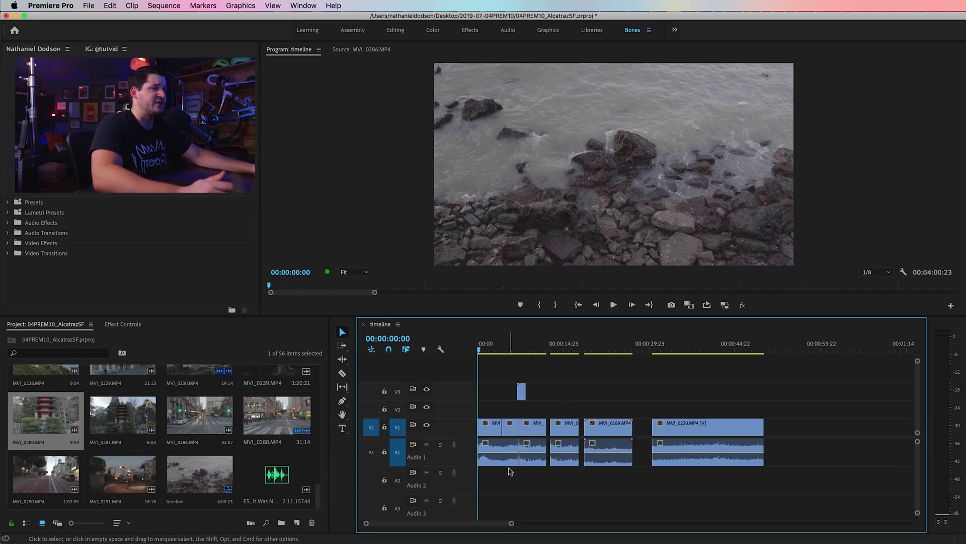
Lock all audio and video tracks with Shift+L and Shift+V, then unlock A1, V1, V2 and V3.
{"action": "key", "text": "shift+l"}
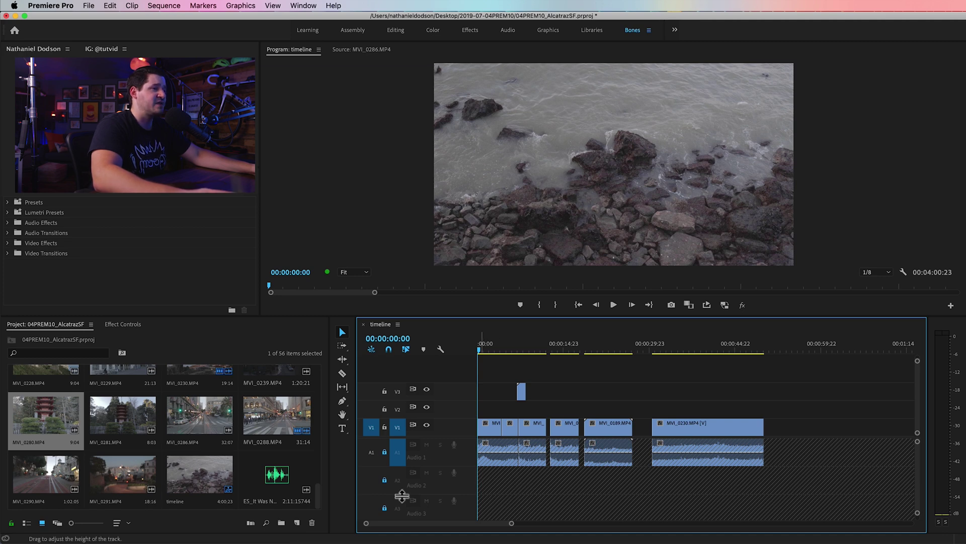
{"action": "left_click", "coordinate": [385, 452]}
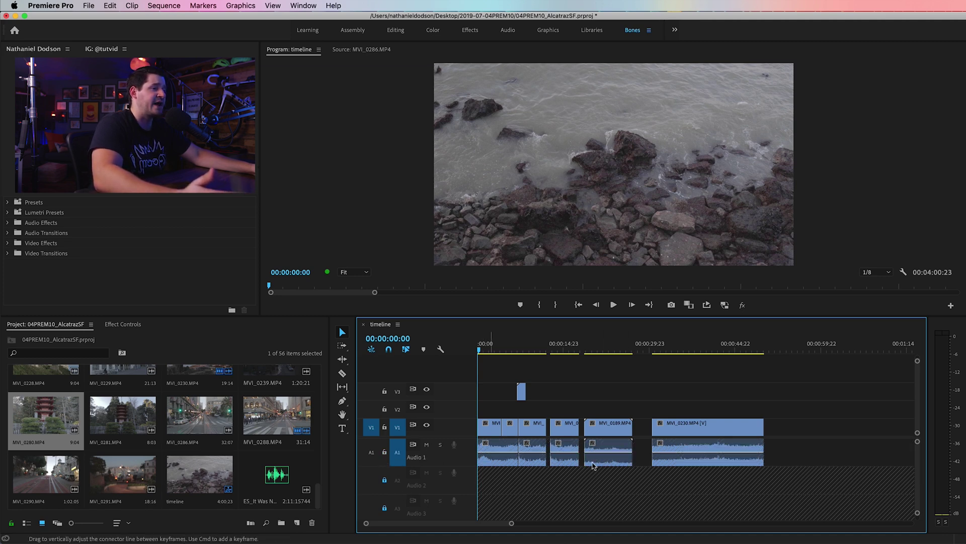
{"action": "key", "text": "shift+v"}
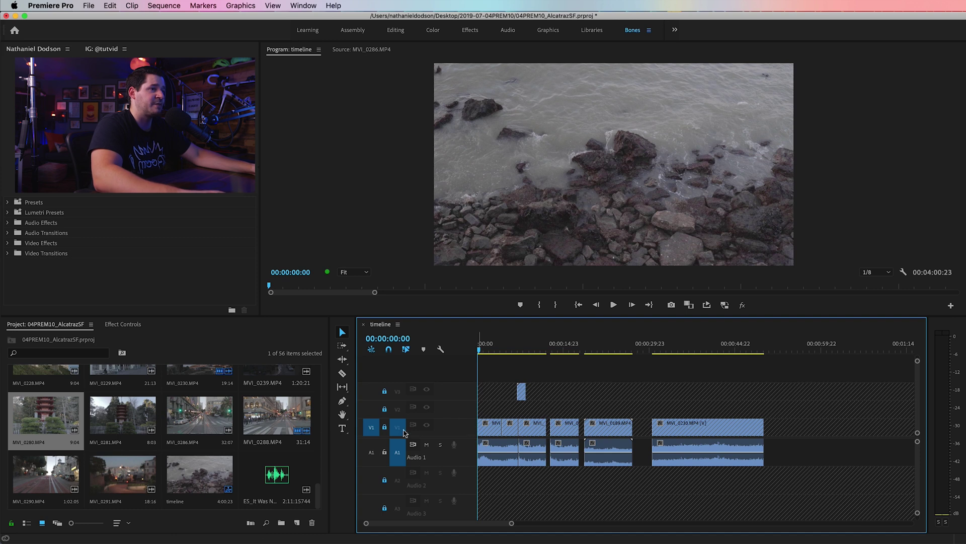
{"action": "left_click", "coordinate": [385, 428]}
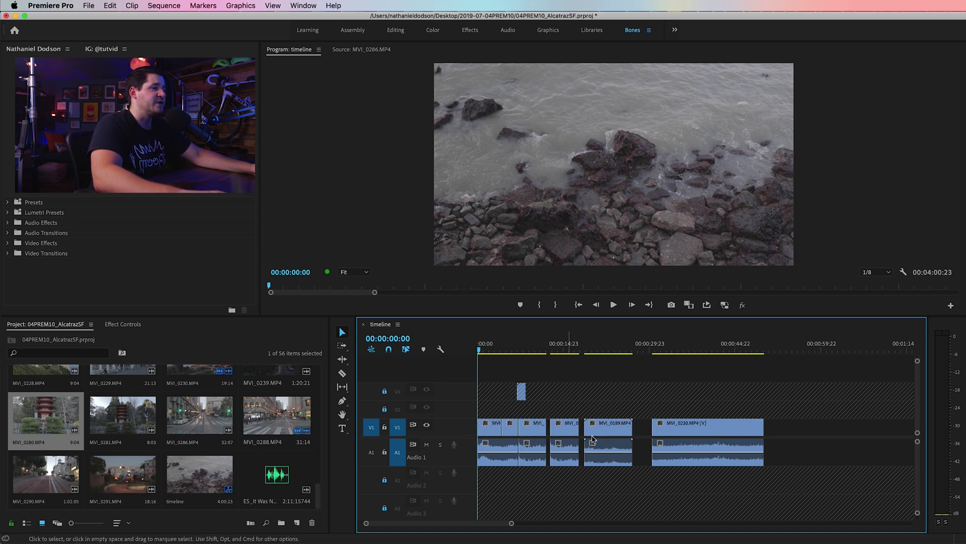
{"action": "left_click", "coordinate": [384, 409]}
{"action": "left_click", "coordinate": [384, 392]}
Unlock A2 and A3, then delete the short MVI_0280 clip on V3.
{"action": "left_click", "coordinate": [386, 481]}
{"action": "left_click", "coordinate": [385, 508]}
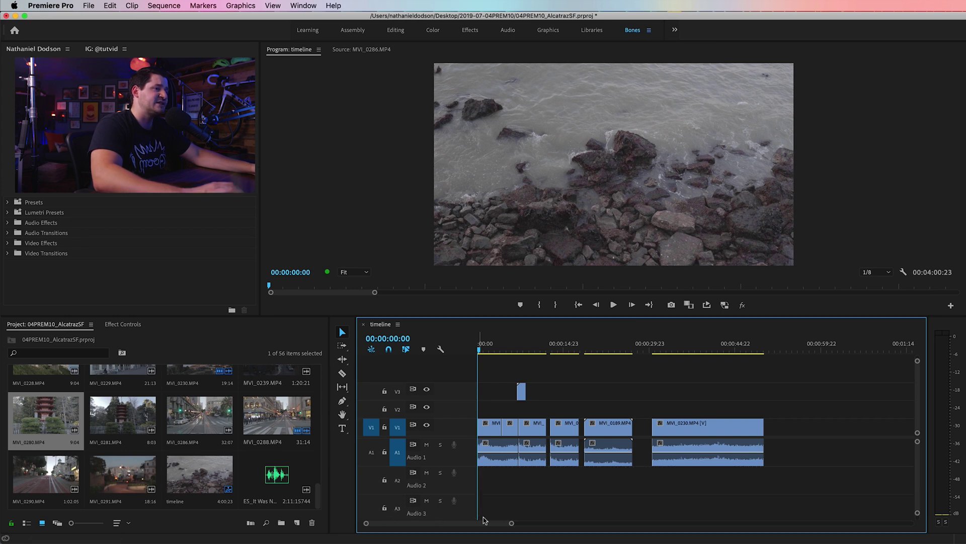
{"action": "left_click_drag", "start_coordinate": [497, 363], "coordinate": [554, 403]}
{"action": "key", "text": "Delete"}
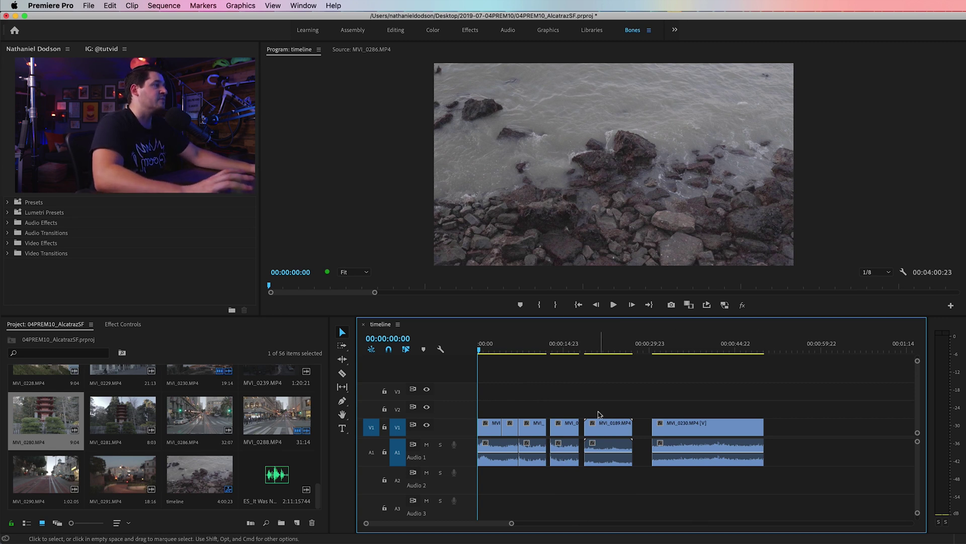
Add MVI_0291 to V2/A2 and MVI_0286 to V3/A3, enabling A1 as an audio target.
{"action": "left_click_drag", "start_coordinate": [123, 473], "coordinate": [494, 416]}
{"action": "left_click", "coordinate": [371, 453]}
{"action": "left_click", "coordinate": [200, 417]}
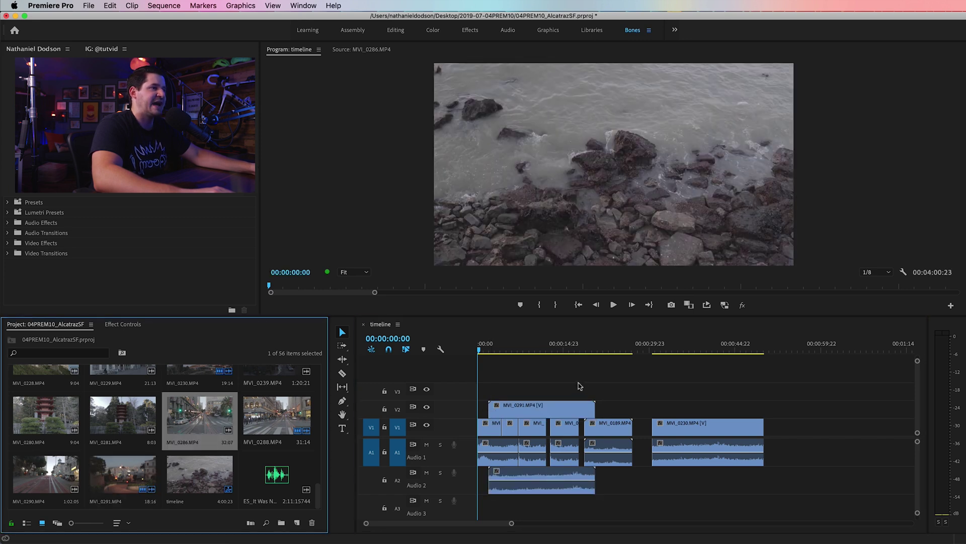
{"action": "left_click_drag", "start_coordinate": [202, 406], "coordinate": [569, 435]}
Add MVI_0288 on V2/A2 after MVI_0291, then marquee-select all V1/A1 clips.
{"action": "left_click", "coordinate": [277, 417]}
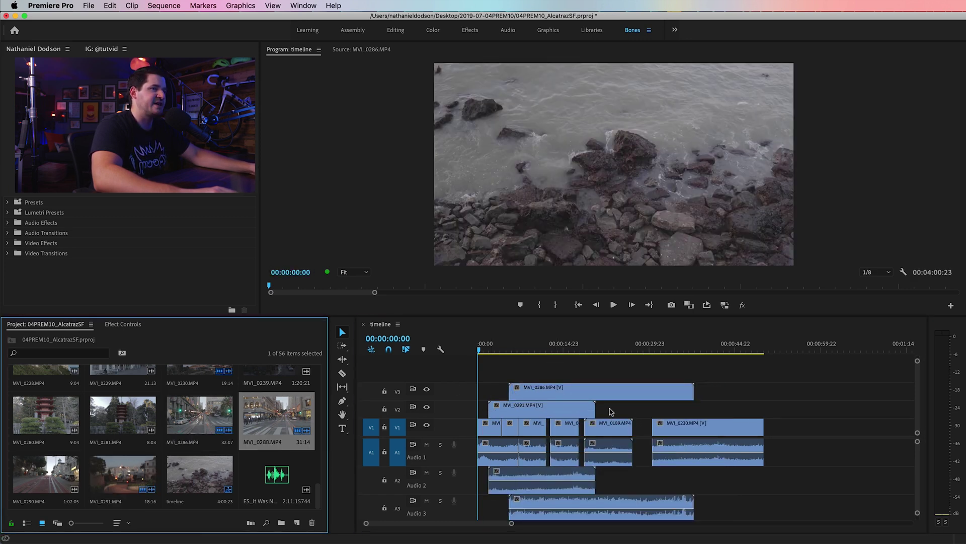
{"action": "left_click_drag", "start_coordinate": [630, 442], "coordinate": [615, 412]}
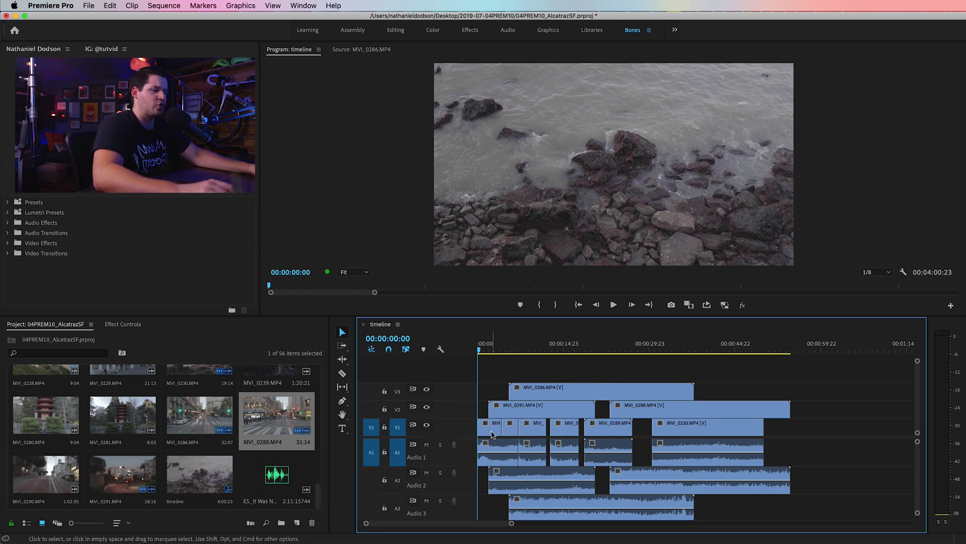
{"action": "left_click_drag", "start_coordinate": [792, 429], "coordinate": [480, 459]}
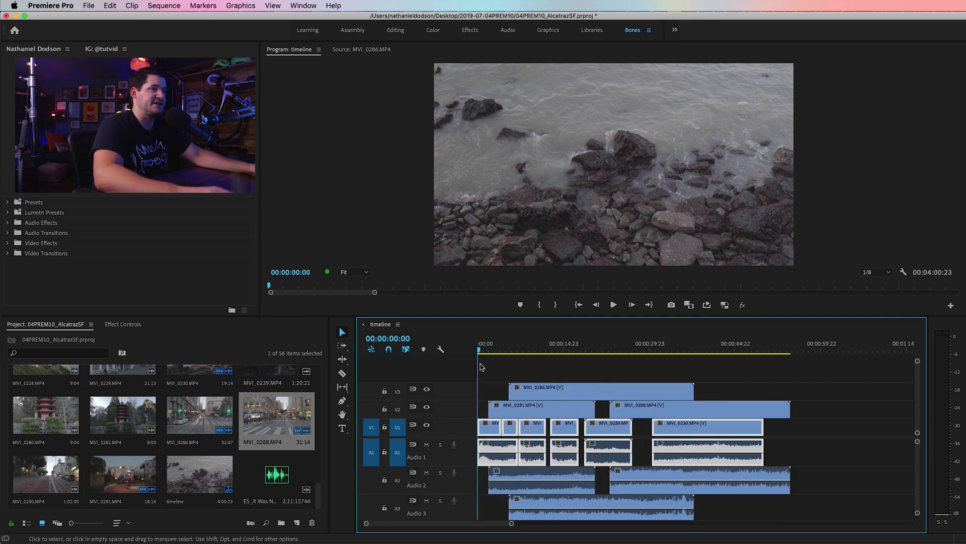
{"action": "left_click", "coordinate": [342, 345]}
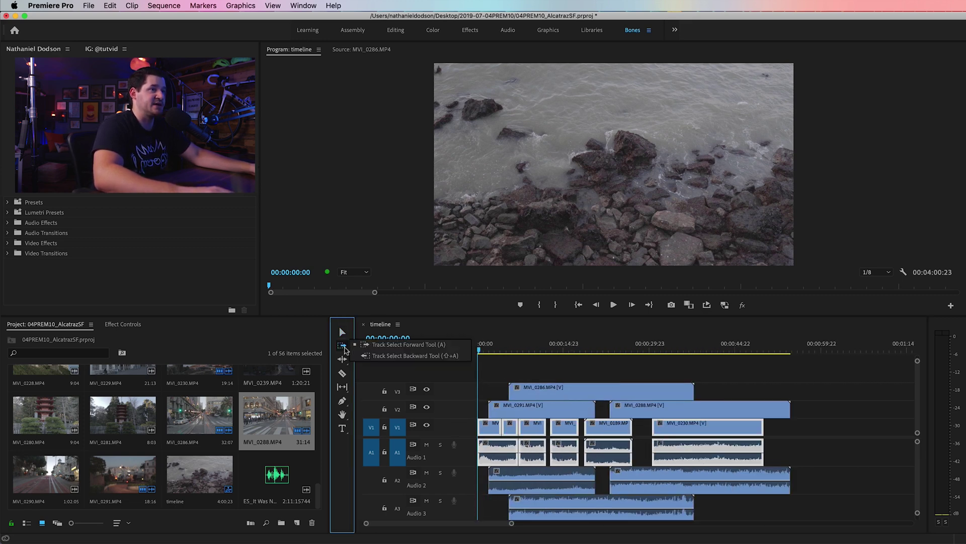
Use Track Select Forward to shift clips on all tracks, then only V1/A1 with Shift, then deselect.
{"action": "left_click", "coordinate": [402, 344]}
{"action": "mouse_move", "coordinate": [505, 428]}
{"action": "left_mouse_down"}
{"action": "mouse_move", "coordinate": [562, 426]}
{"action": "mouse_move", "coordinate": [500, 432]}
{"action": "left_mouse_up"}
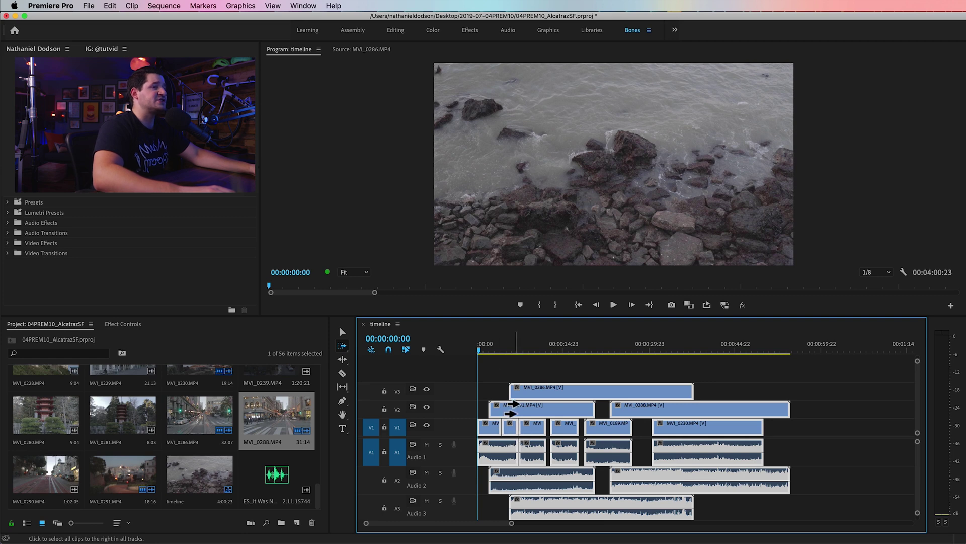
{"action": "key", "text": "shift"}
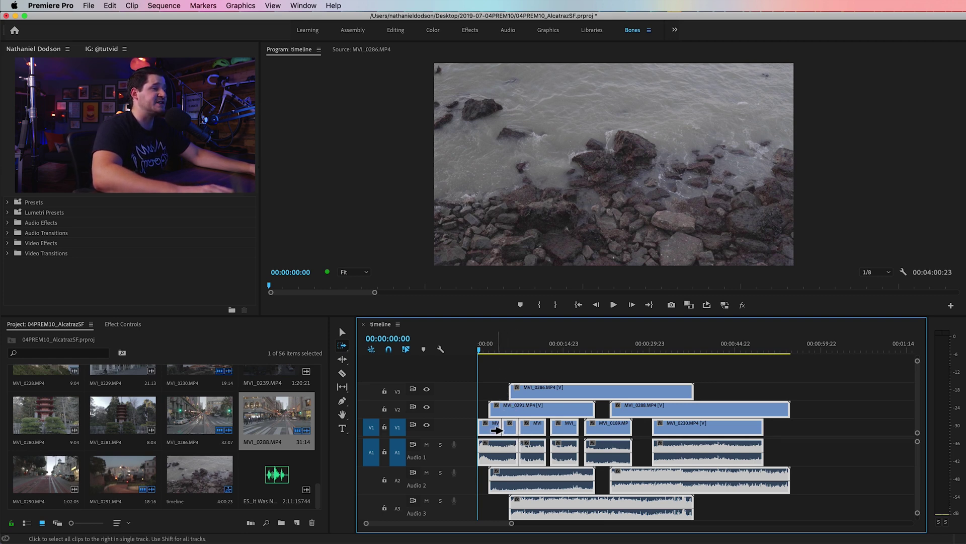
{"action": "left_click", "coordinate": [497, 431]}
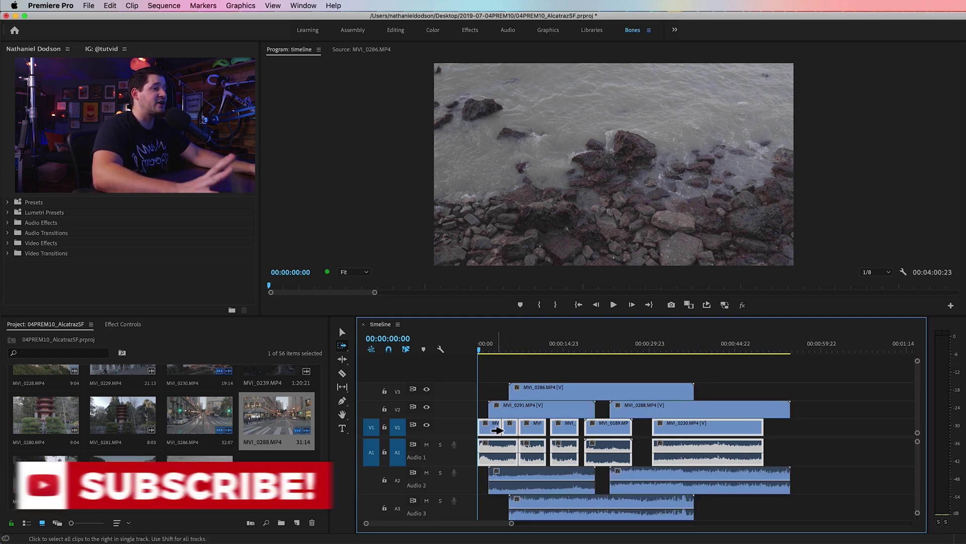
{"action": "mouse_move", "coordinate": [498, 430]}
{"action": "left_mouse_down"}
{"action": "mouse_move", "coordinate": [667, 434]}
{"action": "mouse_move", "coordinate": [484, 439]}
{"action": "left_mouse_up"}
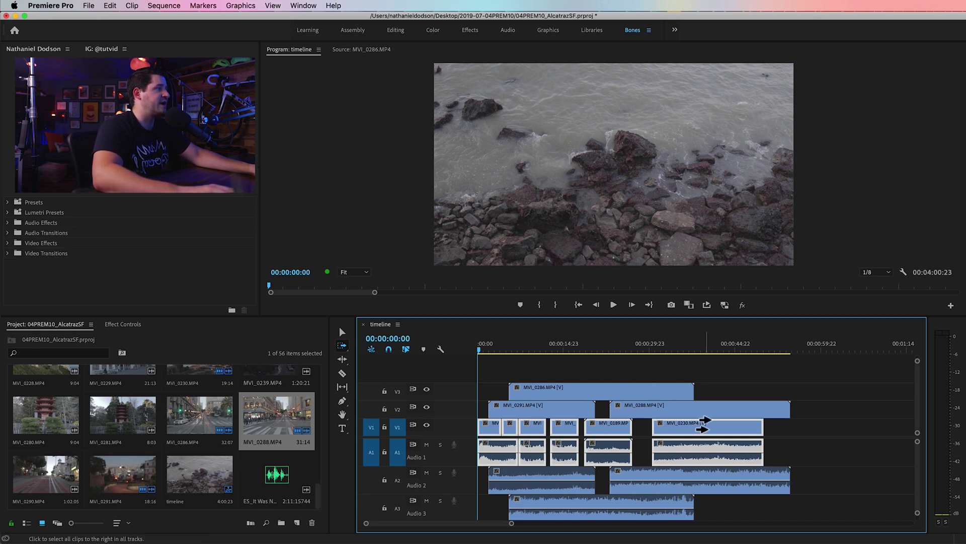
{"action": "left_click", "coordinate": [837, 453]}
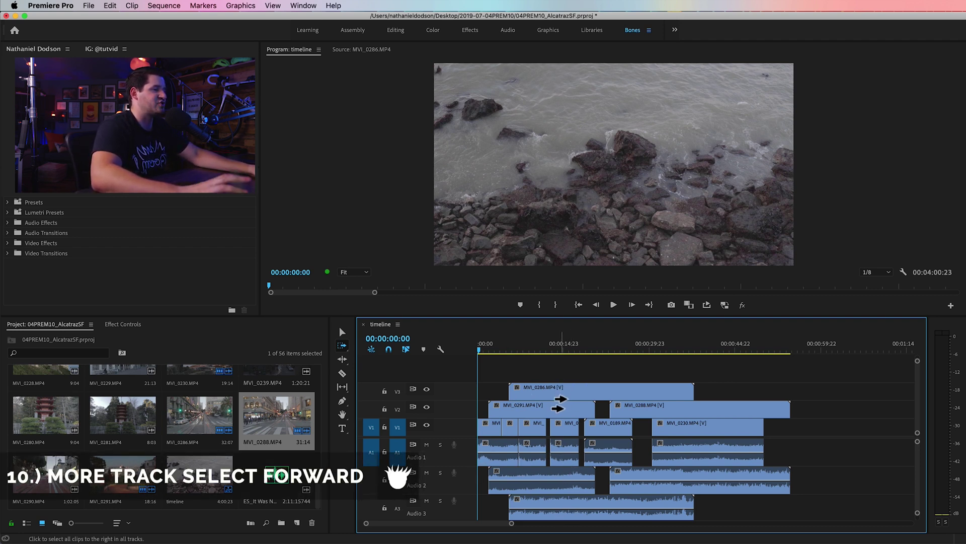
{"action": "mouse_move", "coordinate": [500, 424]}
{"action": "left_mouse_down"}
{"action": "mouse_move", "coordinate": [598, 427]}
{"action": "mouse_move", "coordinate": [497, 426]}
{"action": "left_mouse_up"}
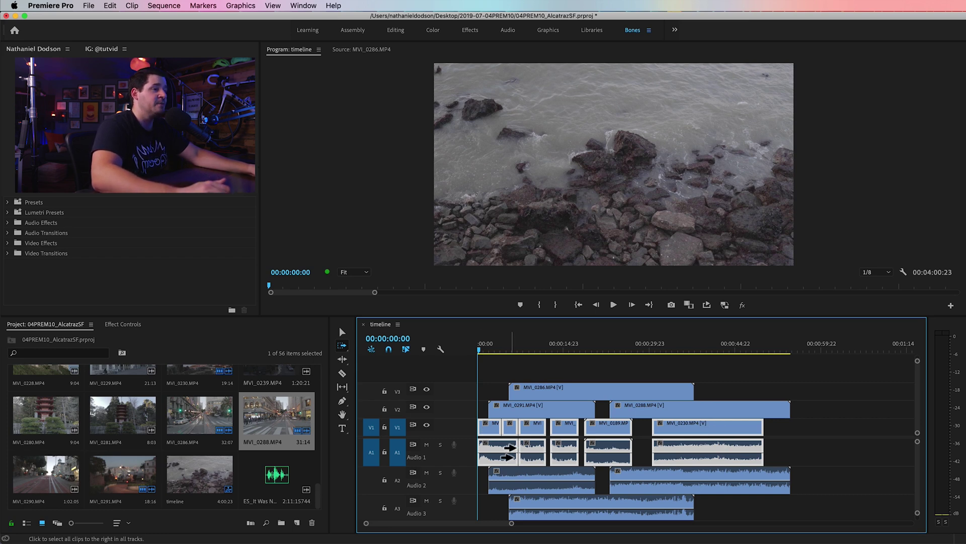
{"action": "left_click", "coordinate": [501, 447], "text": "alt"}
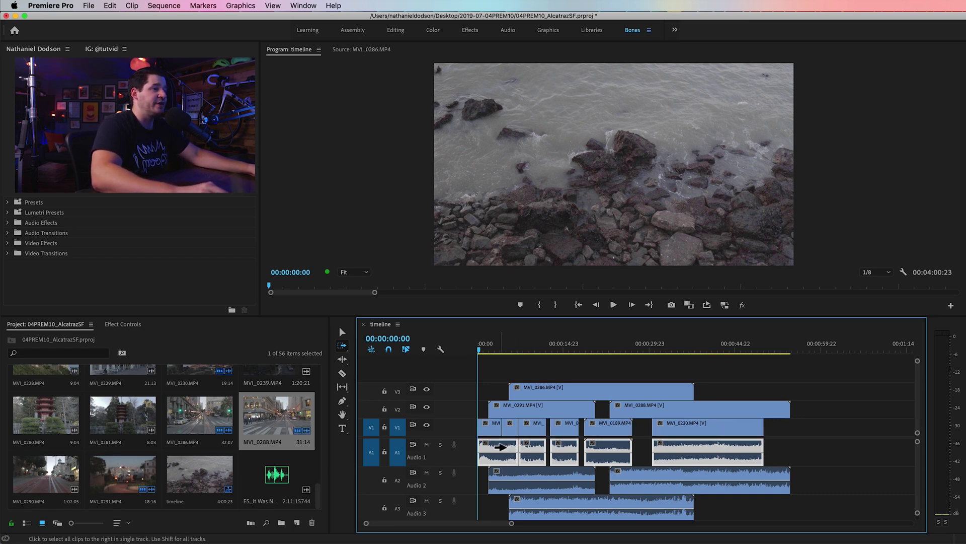
{"action": "left_click_drag", "start_coordinate": [500, 446], "coordinate": [598, 450]}
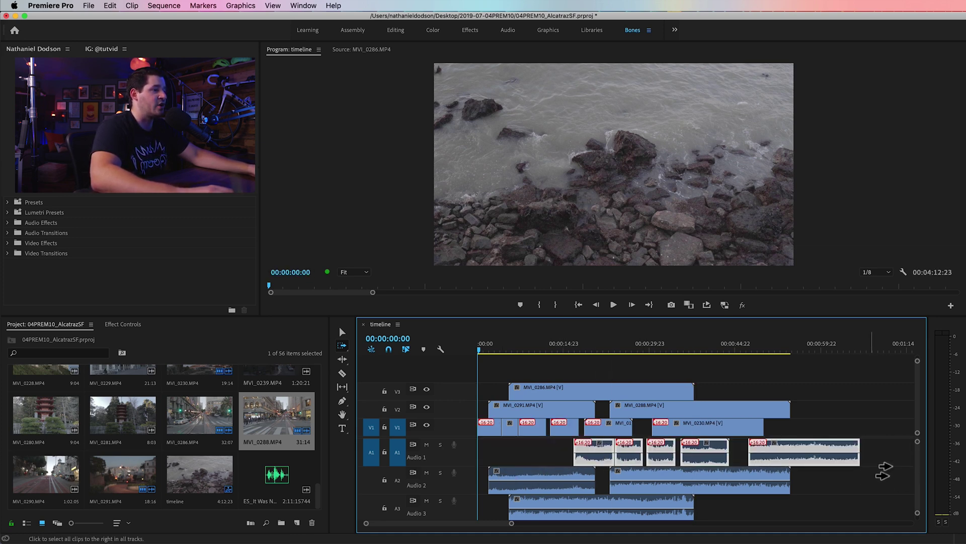
{"action": "key", "text": "super+z"}
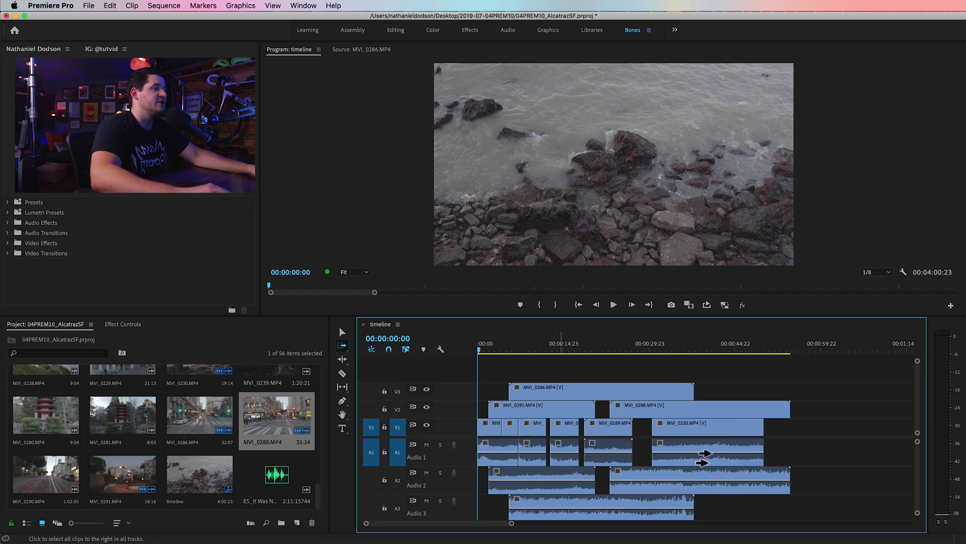
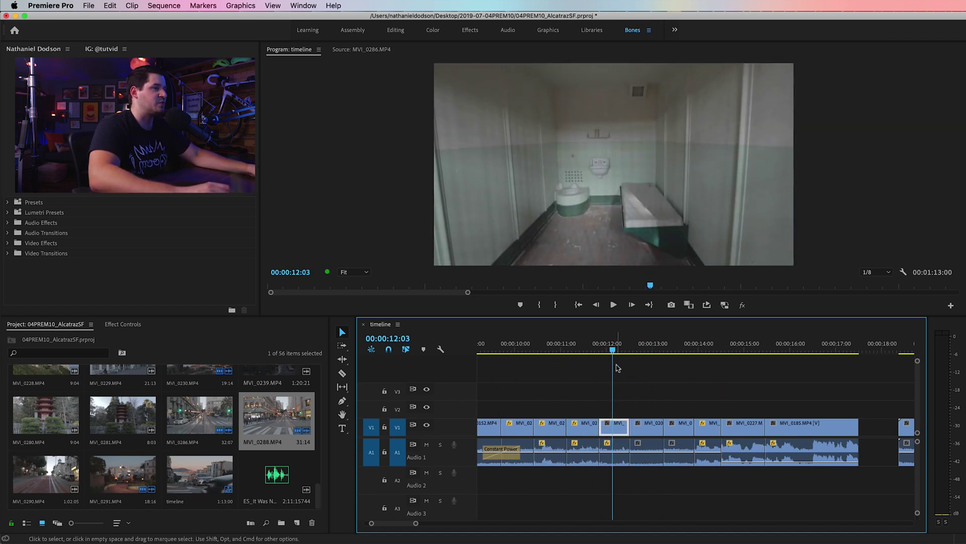
Delete the cell clip under the playhead, leaving a gap, then undo the deletion.
{"action": "key", "text": "Right"}
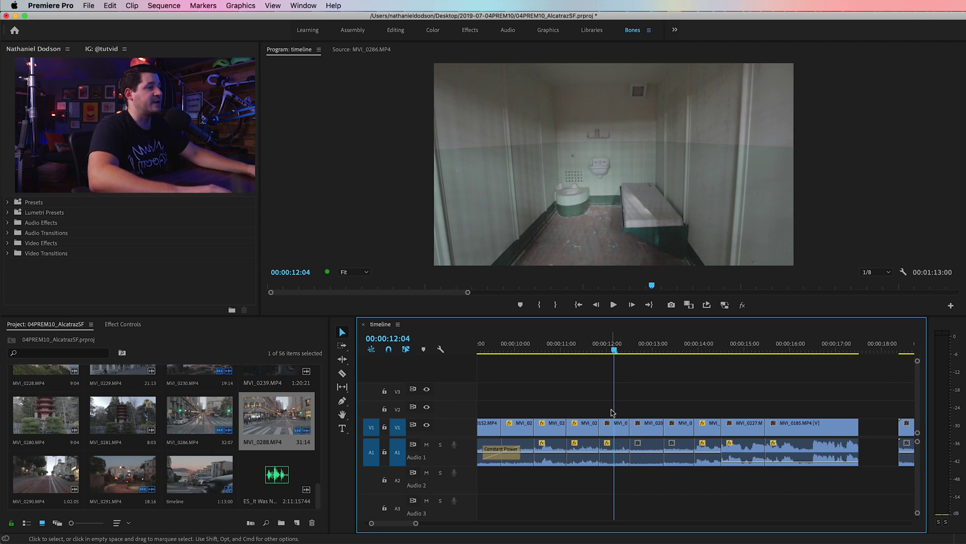
{"action": "left_click", "coordinate": [614, 426]}
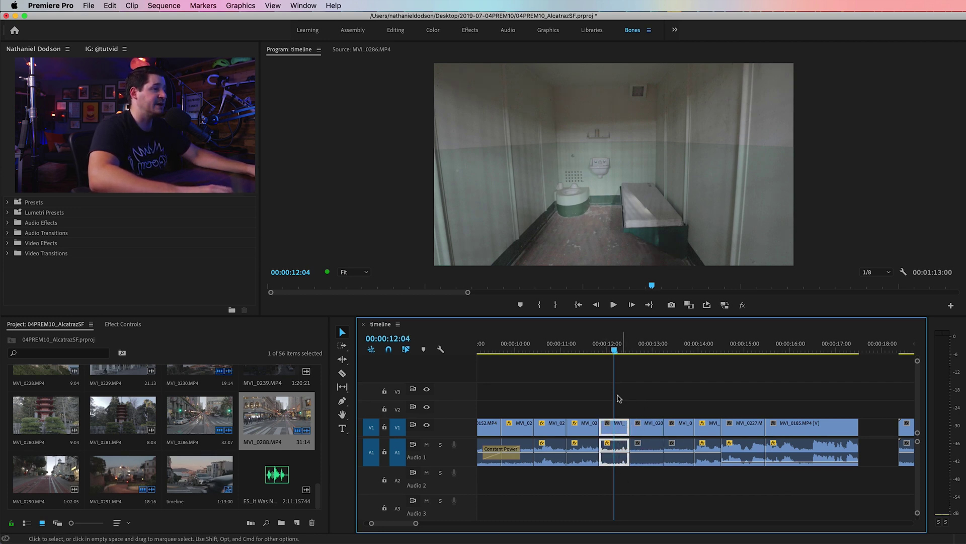
{"action": "mouse_move", "coordinate": [659, 537]}
{"action": "key", "text": "Delete"}
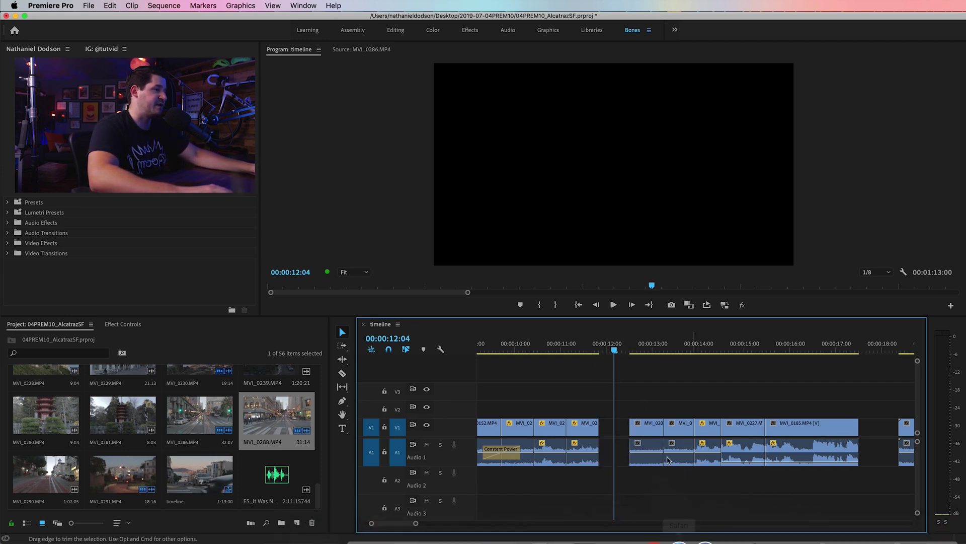
{"action": "key", "text": "super+z"}
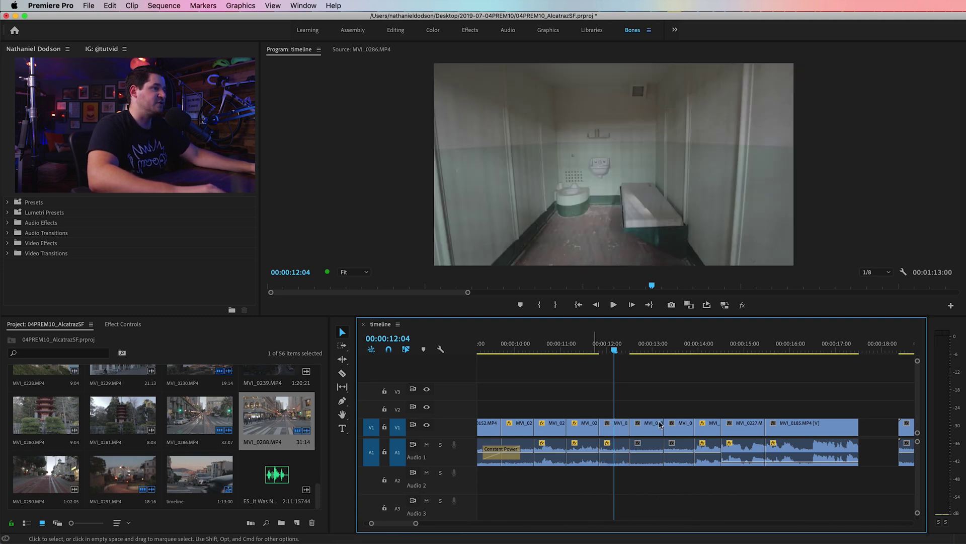
Ripple delete the same cell clip to close the gap, then undo it.
{"action": "left_click", "coordinate": [618, 427]}
{"action": "key", "text": "Left"}
{"action": "key", "text": "alt+Delete"}
{"action": "key", "text": "Up"}
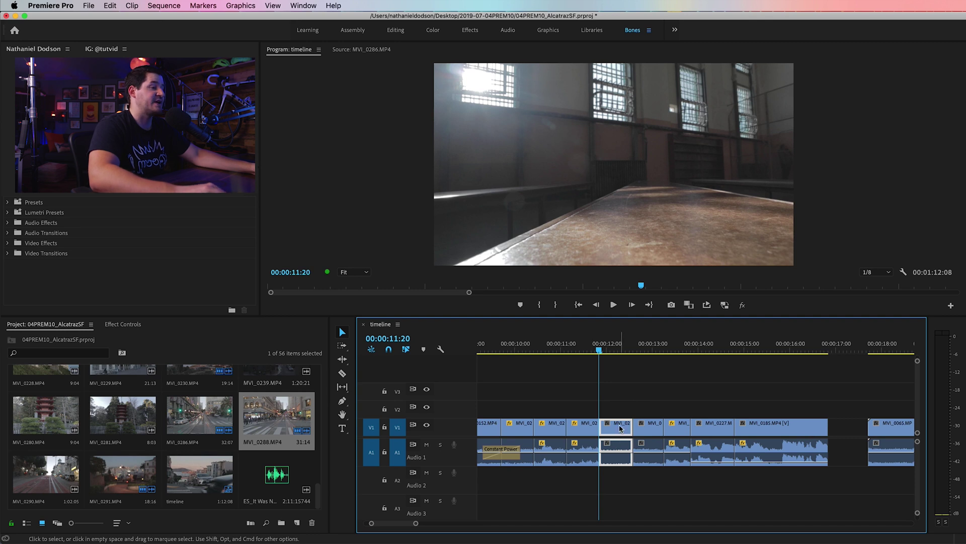
{"action": "key", "text": "super+z"}
Set the playhead to 00:00:12:05 and show the Sequence menu with Selection Follows Playhead on.
{"action": "left_click_drag", "start_coordinate": [604, 355], "coordinate": [614, 355]}
{"action": "left_click", "coordinate": [607, 451]}
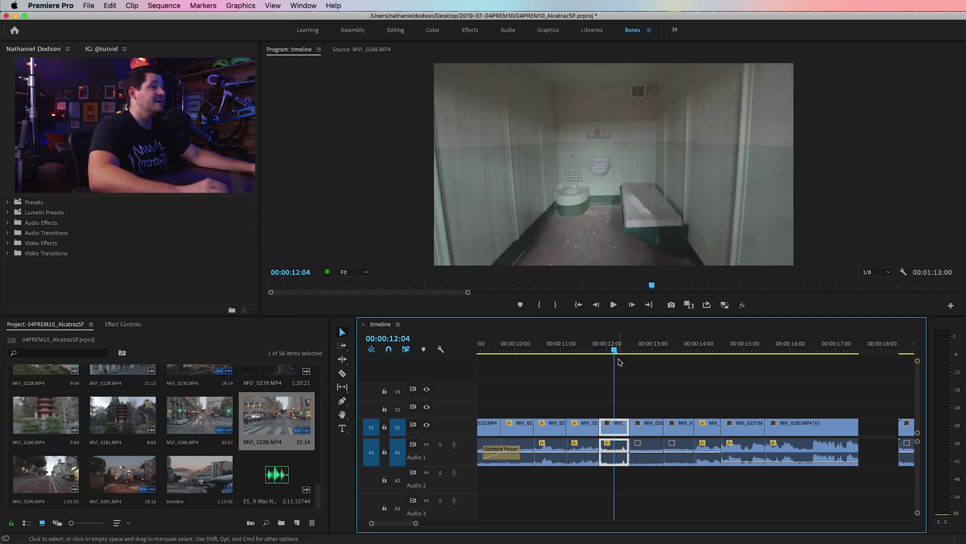
{"action": "left_click", "coordinate": [616, 350]}
{"action": "left_click", "coordinate": [170, 4]}
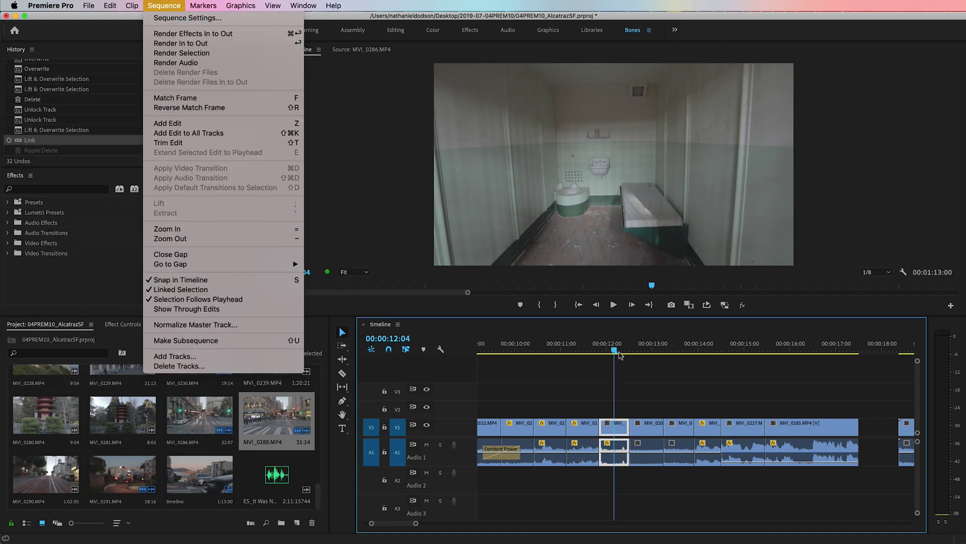
Ripple delete the clips at 00:00:12:02, 00:00:13:06 and MVI_0227 at 00:00:13:14, closing each gap.
{"action": "left_click", "coordinate": [199, 300]}
{"action": "mouse_move", "coordinate": [615, 351]}
{"action": "left_mouse_down"}
{"action": "mouse_move", "coordinate": [575, 351]}
{"action": "mouse_move", "coordinate": [802, 399]}
{"action": "mouse_move", "coordinate": [604, 376]}
{"action": "mouse_move", "coordinate": [616, 352]}
{"action": "left_mouse_up"}
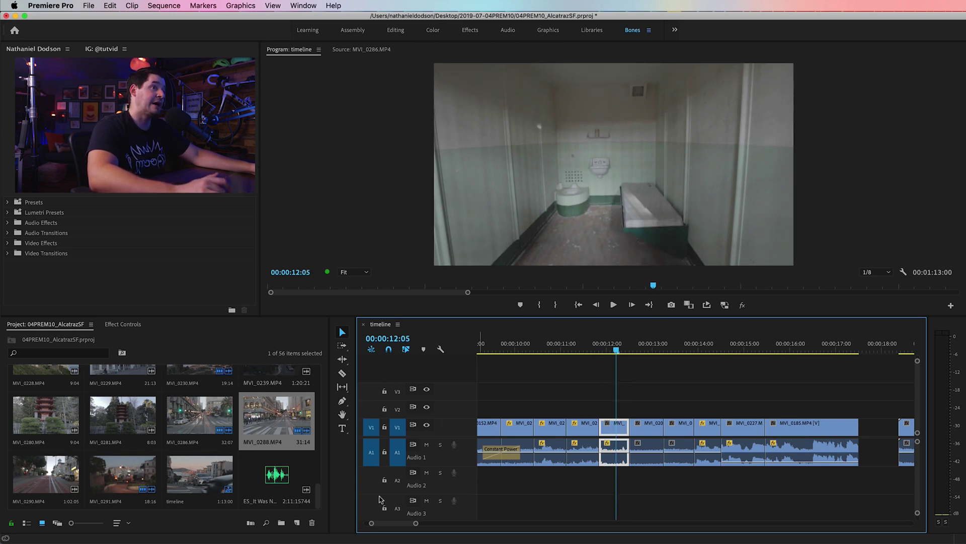
{"action": "mouse_move", "coordinate": [616, 352]}
{"action": "left_mouse_down"}
{"action": "mouse_move", "coordinate": [706, 352]}
{"action": "mouse_move", "coordinate": [611, 358]}
{"action": "left_mouse_up"}
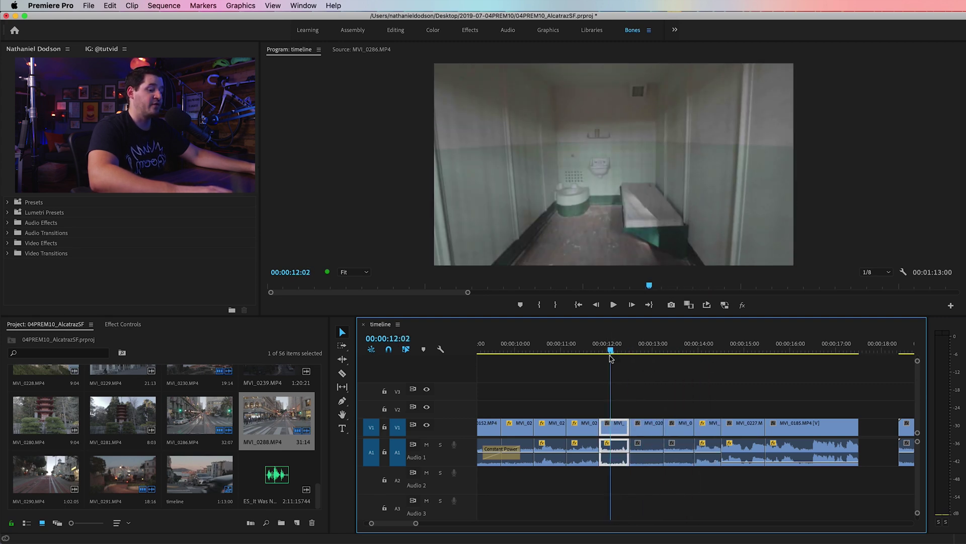
{"action": "key", "text": "shift+Delete"}
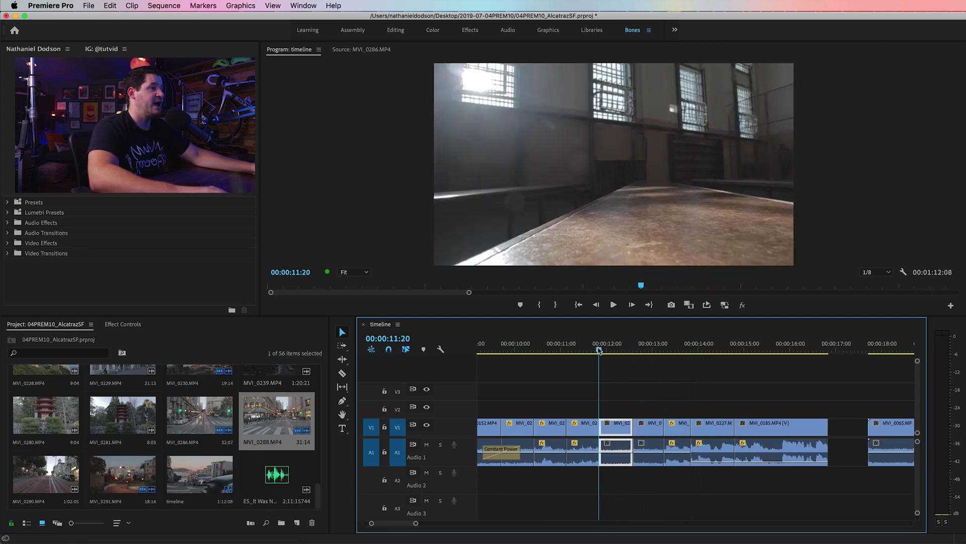
{"action": "left_click", "coordinate": [664, 350]}
{"action": "key", "text": "alt+BackSpace"}
{"action": "left_click_drag", "start_coordinate": [664, 351], "coordinate": [633, 386]}
{"action": "key", "text": "shift+Delete"}
{"action": "left_click", "coordinate": [156, 5]}
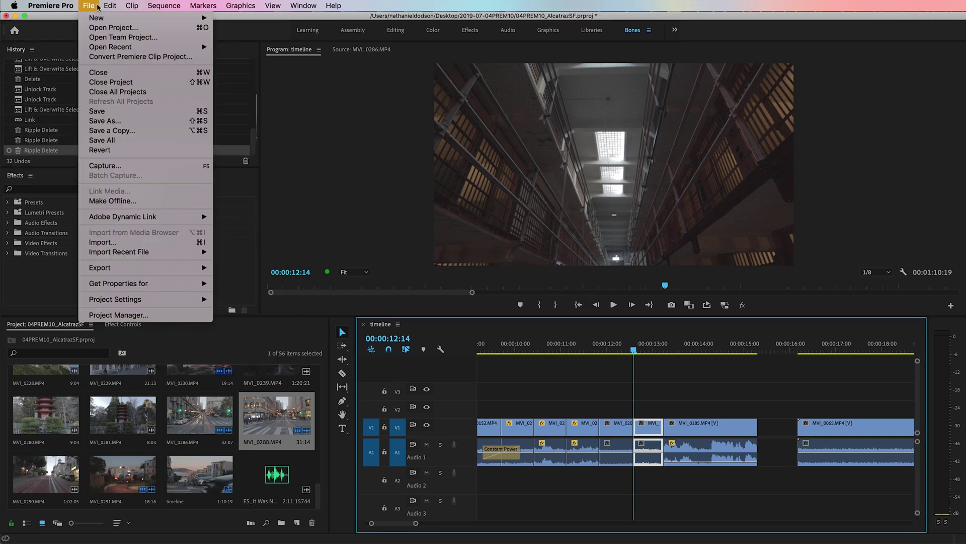
{"action": "mouse_move", "coordinate": [109, 7]}
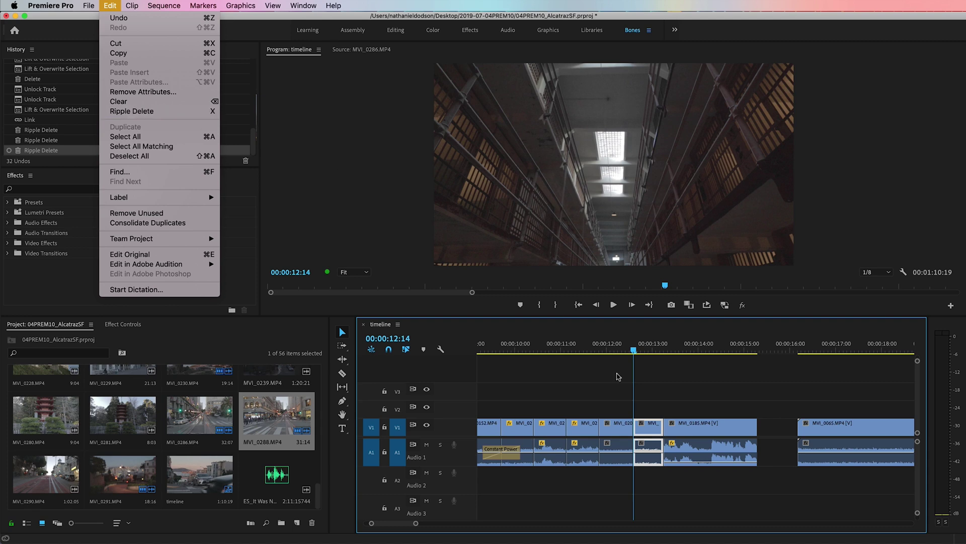
{"action": "left_click", "coordinate": [626, 504]}
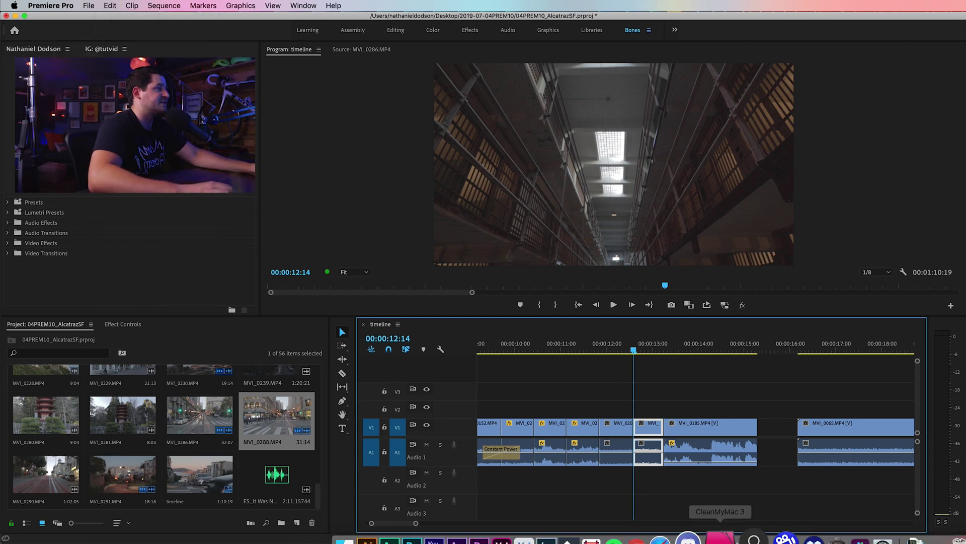
{"action": "key", "text": "Up"}
{"action": "left_click_drag", "start_coordinate": [606, 400], "coordinate": [647, 404]}
Preview MVI_0204 in the Source monitor and Option-drag it over the short V1 clip to replace it.
{"action": "scroll", "coordinate": [303, 400], "scroll_direction": "up", "scroll_amount": 5}
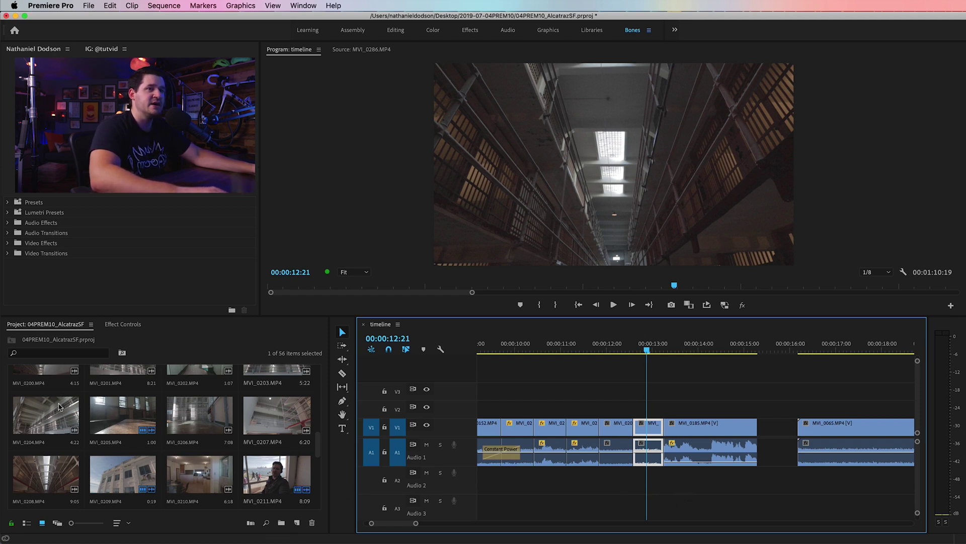
{"action": "double_click", "coordinate": [74, 418]}
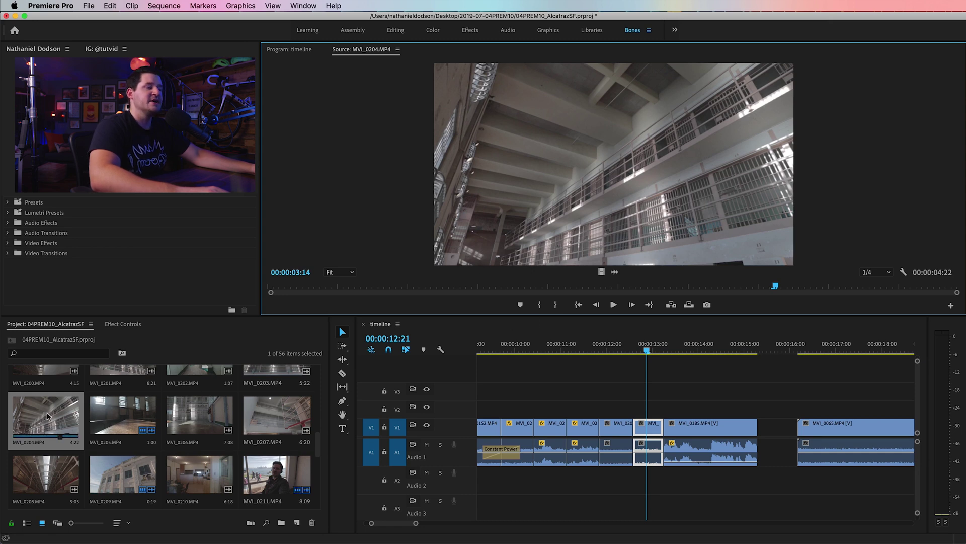
{"action": "left_click_drag", "start_coordinate": [42, 414], "coordinate": [655, 428]}
{"action": "left_click", "coordinate": [634, 350]}
{"action": "left_click_drag", "start_coordinate": [633, 350], "coordinate": [655, 350]}
{"action": "mouse_move", "coordinate": [59, 413]}
{"action": "left_mouse_down"}
{"action": "mouse_move", "coordinate": [654, 409]}
{"action": "mouse_move", "coordinate": [67, 414]}
{"action": "left_mouse_up"}
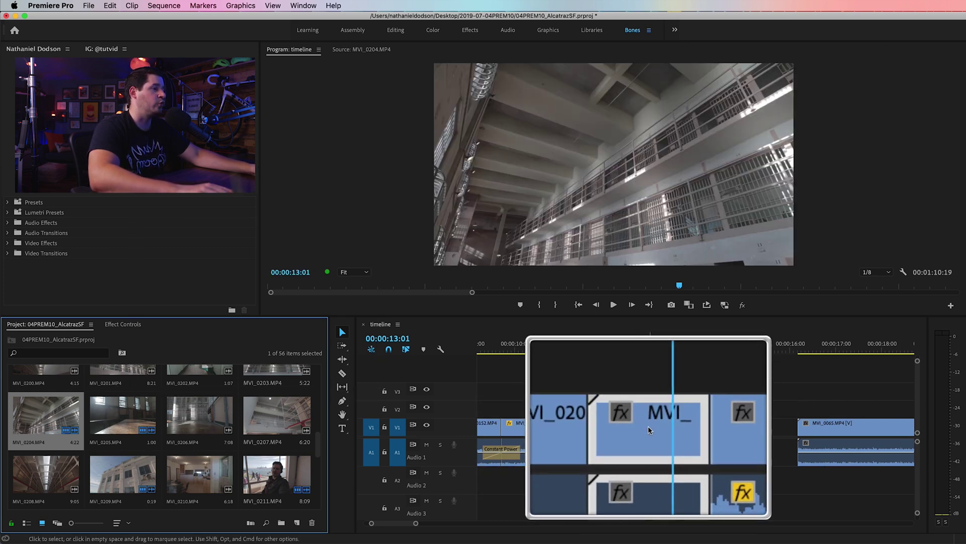
{"action": "mouse_move", "coordinate": [653, 349]}
{"action": "left_mouse_down"}
{"action": "mouse_move", "coordinate": [634, 348]}
{"action": "mouse_move", "coordinate": [650, 348]}
{"action": "left_mouse_up"}
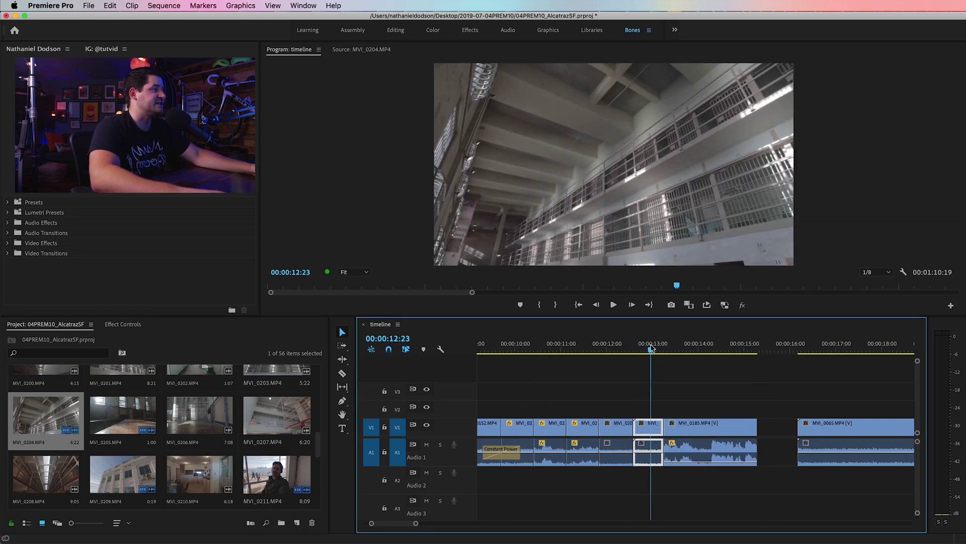
Toggle the timeline between the whole-sequence view and frame-level zoom around the playhead.
{"action": "left_click", "coordinate": [657, 412]}
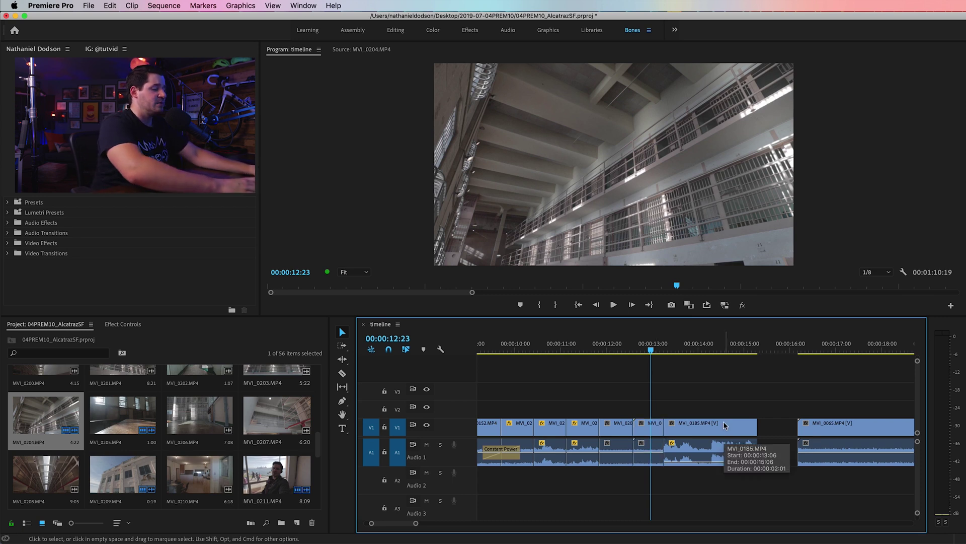
{"action": "key", "text": "backslash"}
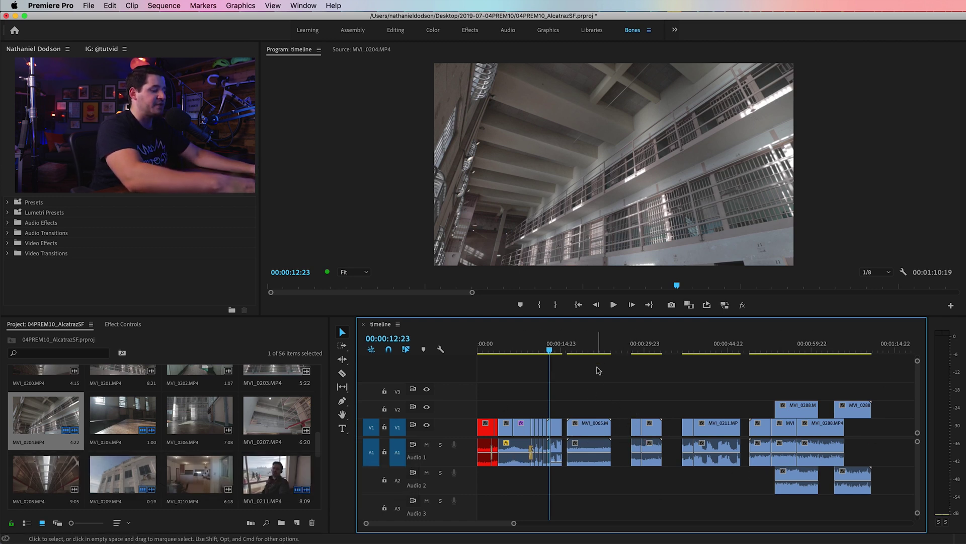
{"action": "key", "text": "shift+backslash"}
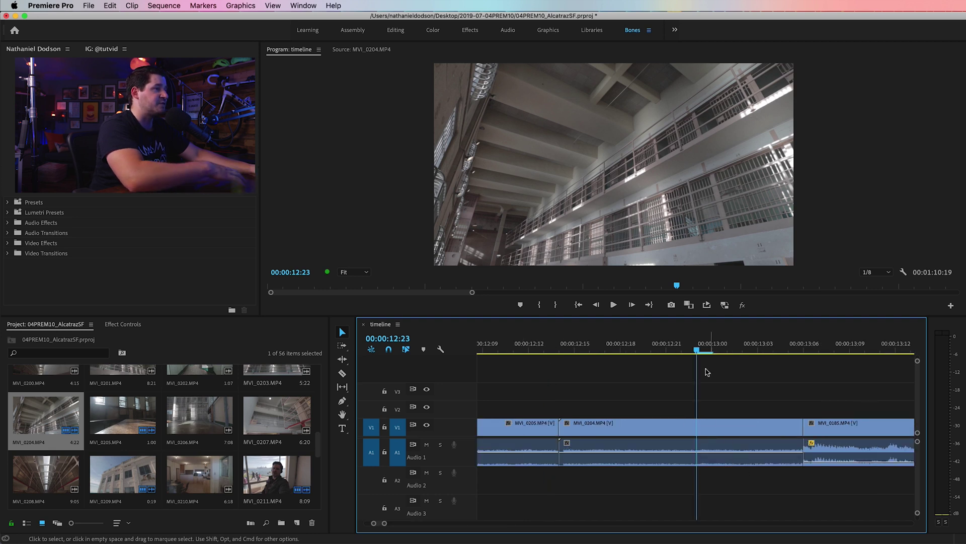
{"action": "mouse_move", "coordinate": [654, 347]}
{"action": "left_mouse_down"}
{"action": "mouse_move", "coordinate": [636, 348]}
{"action": "mouse_move", "coordinate": [699, 352]}
{"action": "mouse_move", "coordinate": [659, 352]}
{"action": "left_mouse_up"}
{"action": "key", "text": "backslash"}
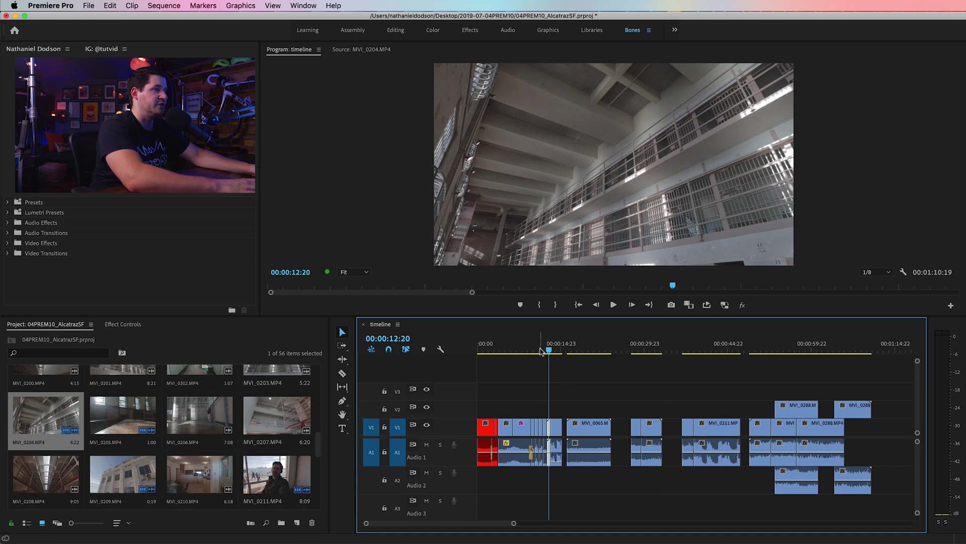
{"action": "left_click_drag", "start_coordinate": [548, 352], "coordinate": [487, 355]}
{"action": "key", "text": "backslash"}
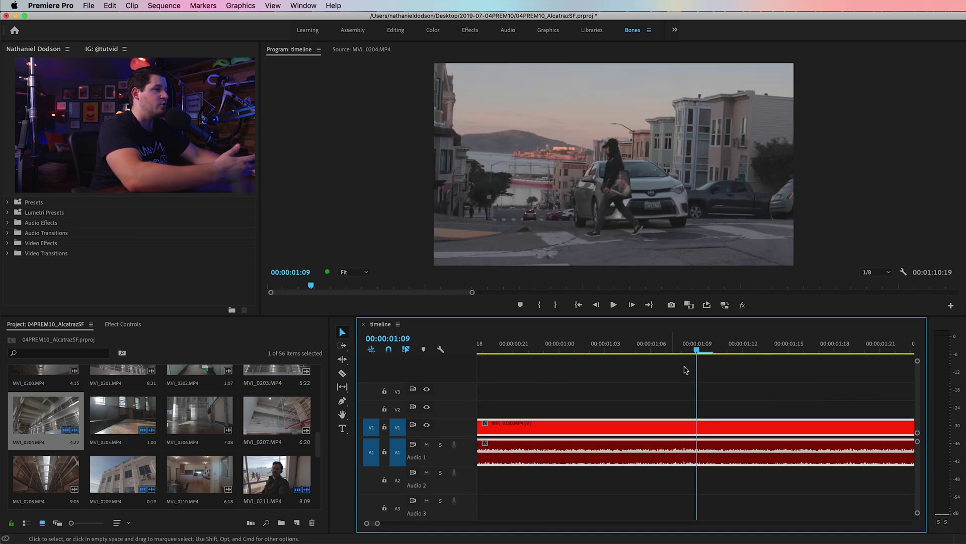
{"action": "key", "text": "backslash"}
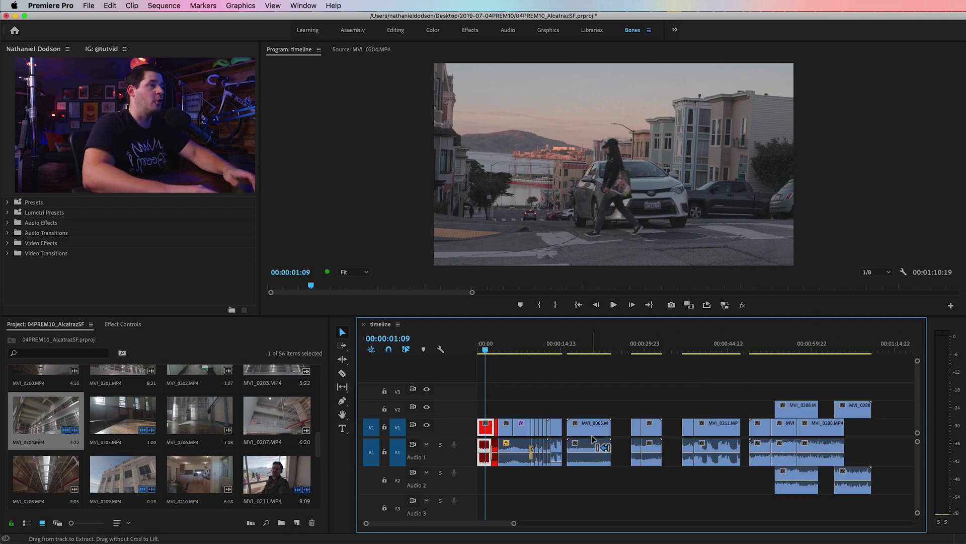
Open Keyboard Shortcuts with Cmd+Option+K, then reposition and narrow its window.
{"action": "key", "text": "super+alt+k"}
{"action": "left_click_drag", "start_coordinate": [503, 83], "coordinate": [582, 121]}
{"action": "left_click_drag", "start_coordinate": [186, 513], "coordinate": [298, 512]}
Search 'Zoo' in Keyboard Shortcuts to list only the Zoom commands.
{"action": "type", "text": "Zoom"}
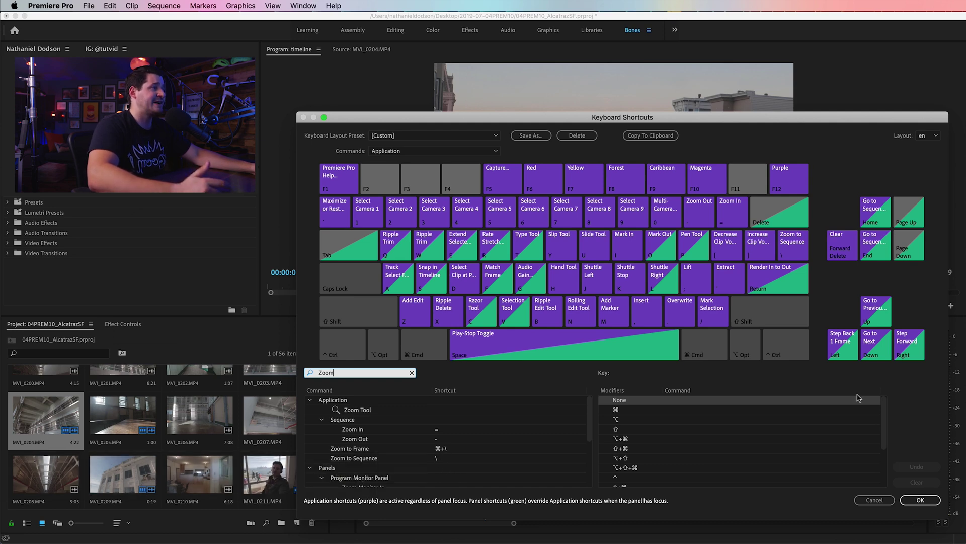
Close the shortcuts editor and zoom the timeline in on the MVI_0288 clips.
{"action": "left_click", "coordinate": [916, 499]}
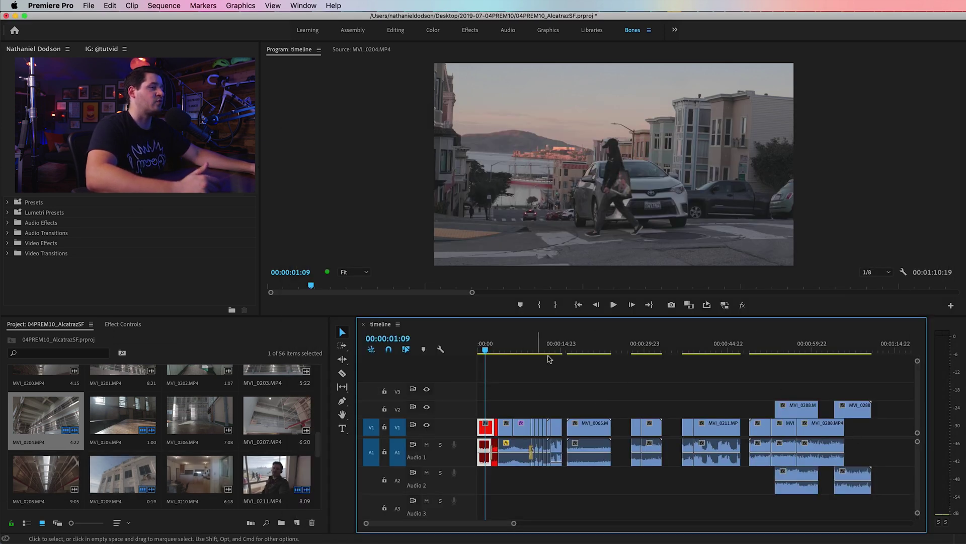
{"action": "key", "text": "super+backslash"}
{"action": "key", "text": "backslash"}
{"action": "key", "text": "super+backslash"}
{"action": "key", "text": "backslash"}
{"action": "mouse_move", "coordinate": [514, 522]}
{"action": "left_mouse_down"}
{"action": "mouse_move", "coordinate": [595, 522]}
{"action": "mouse_move", "coordinate": [483, 520]}
{"action": "mouse_move", "coordinate": [524, 522]}
{"action": "left_mouse_up"}
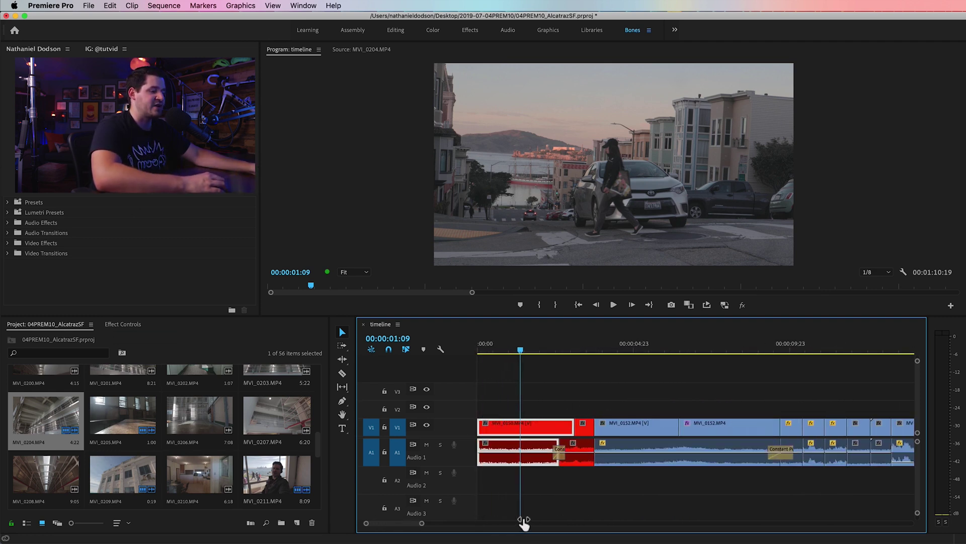
{"action": "key", "text": "backslash"}
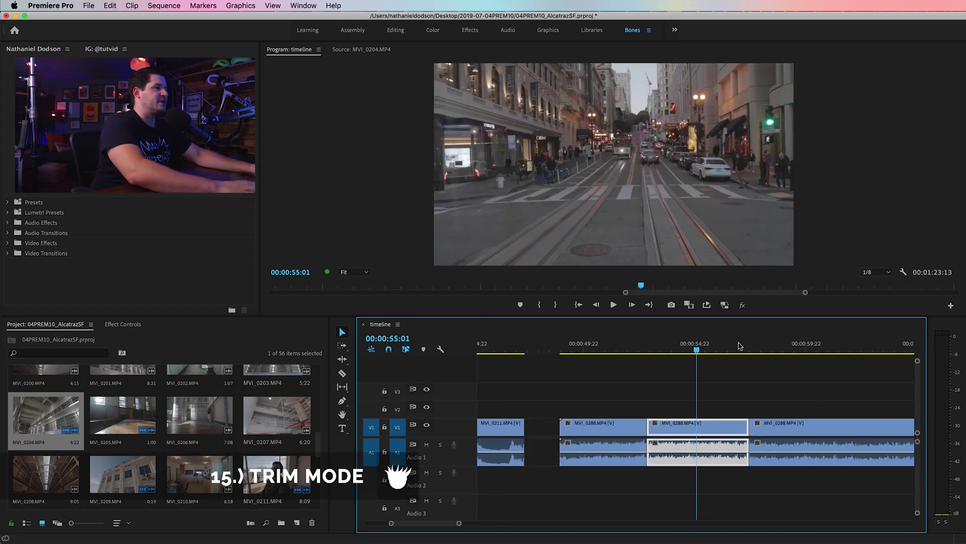
{"action": "key", "text": "equal"}
{"action": "left_click", "coordinate": [753, 389]}
{"action": "scroll", "coordinate": [781, 393], "scroll_direction": "right", "scroll_amount": 2}
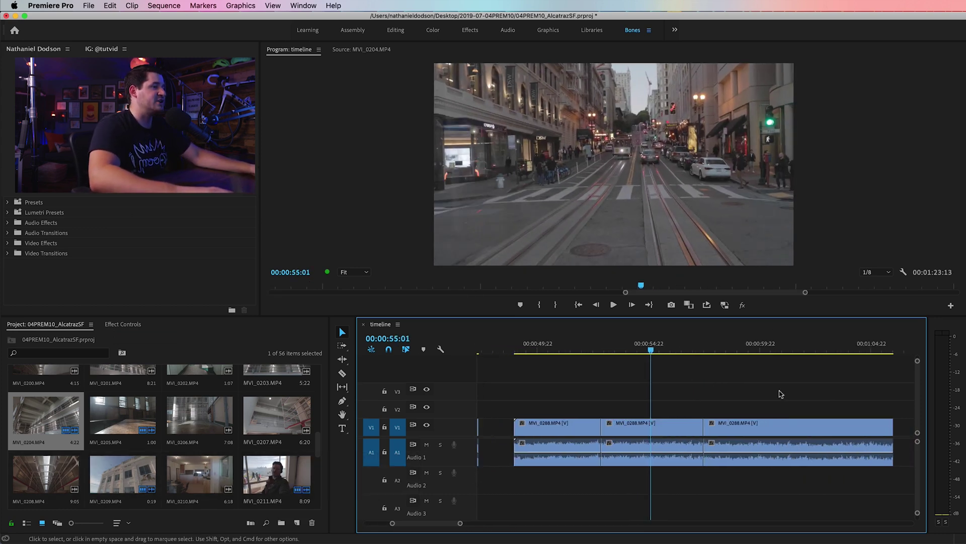
Enter trim mode with Shift+T and test trims of the middle clip's start, undoing each.
{"action": "key", "text": "shift"}
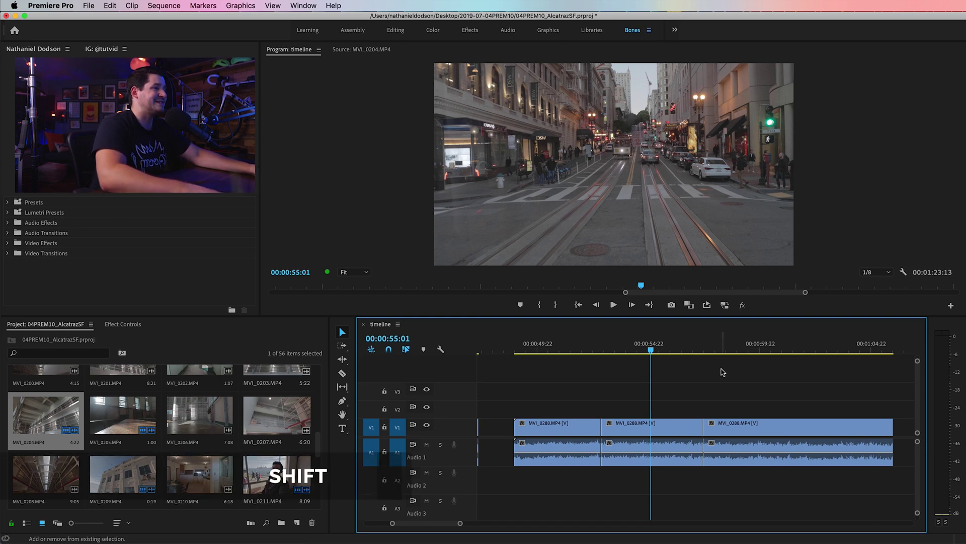
{"action": "key", "text": "shift+t"}
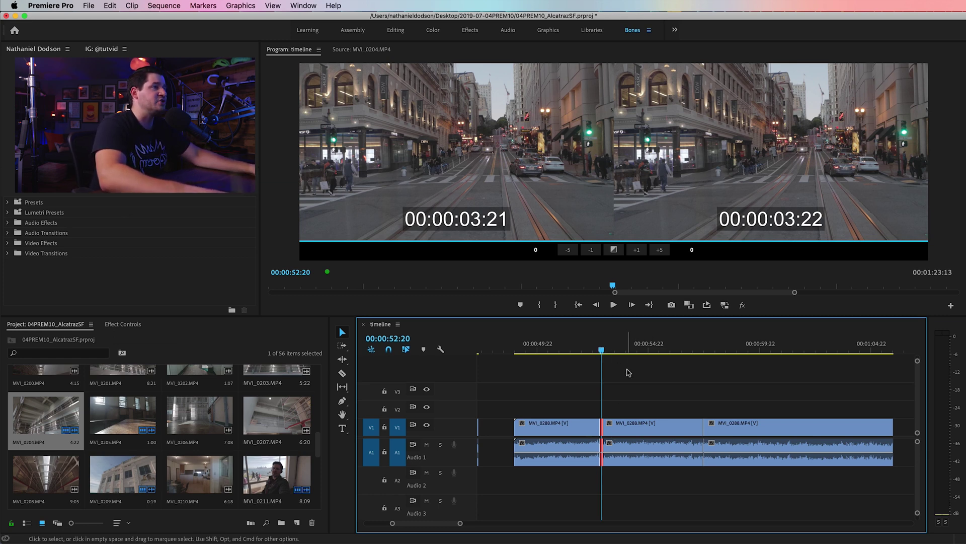
{"action": "left_click", "coordinate": [660, 373]}
{"action": "left_click_drag", "start_coordinate": [601, 349], "coordinate": [650, 349]}
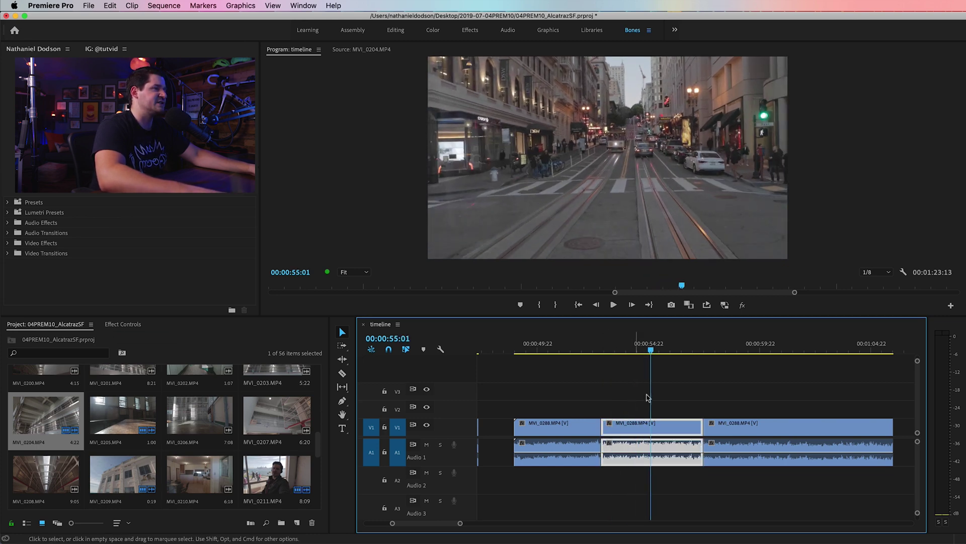
{"action": "left_click", "coordinate": [652, 349]}
{"action": "key", "text": "shift+t"}
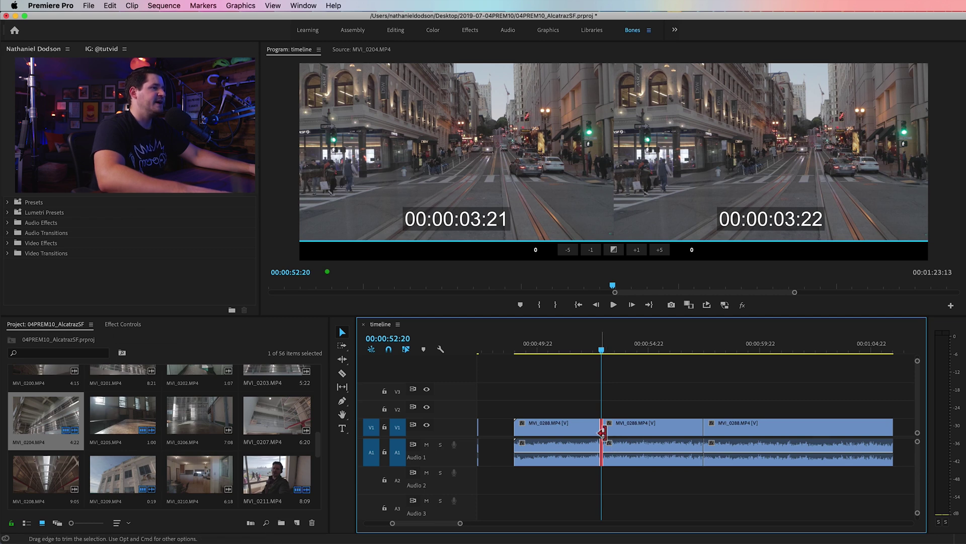
{"action": "left_click_drag", "start_coordinate": [610, 431], "coordinate": [634, 432]}
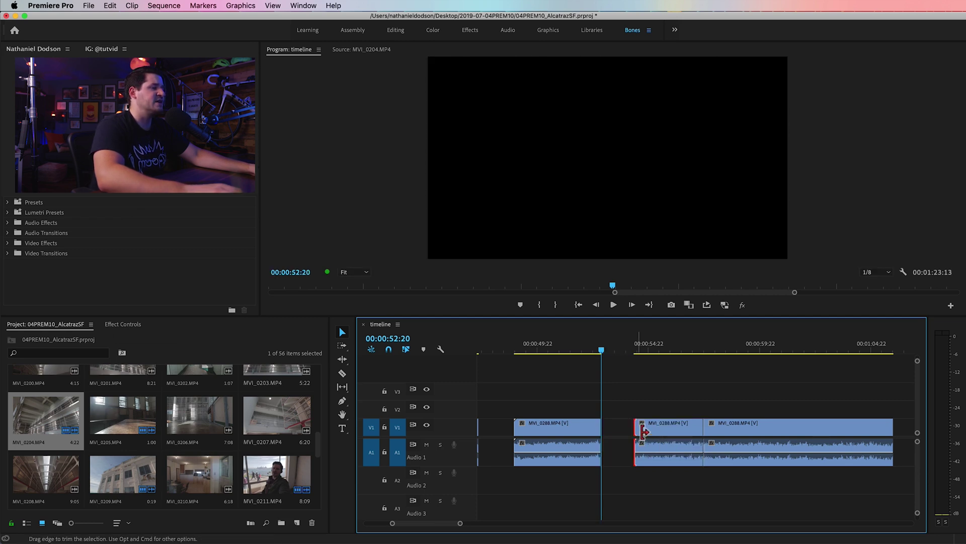
{"action": "key", "text": "super+z"}
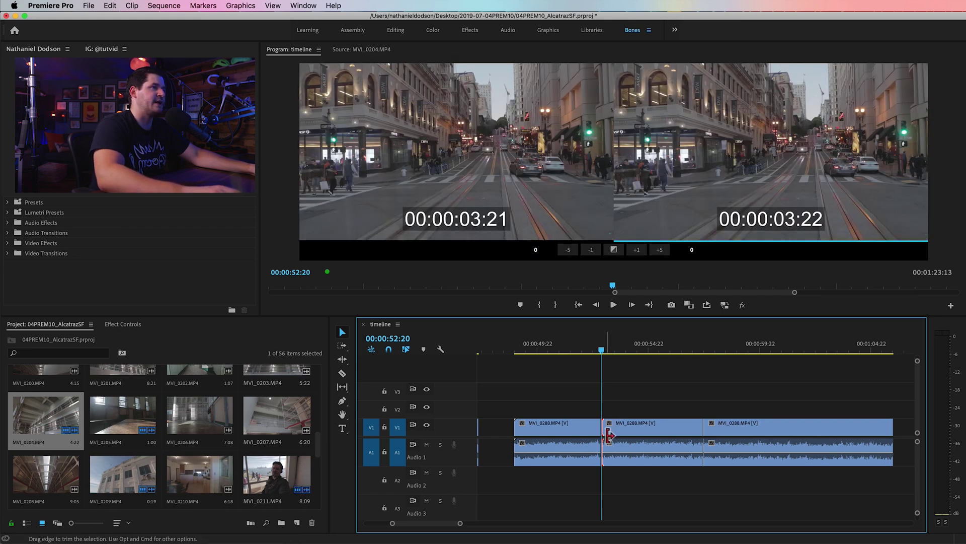
{"action": "left_click_drag", "start_coordinate": [612, 431], "coordinate": [639, 432]}
{"action": "key", "text": "super+z"}
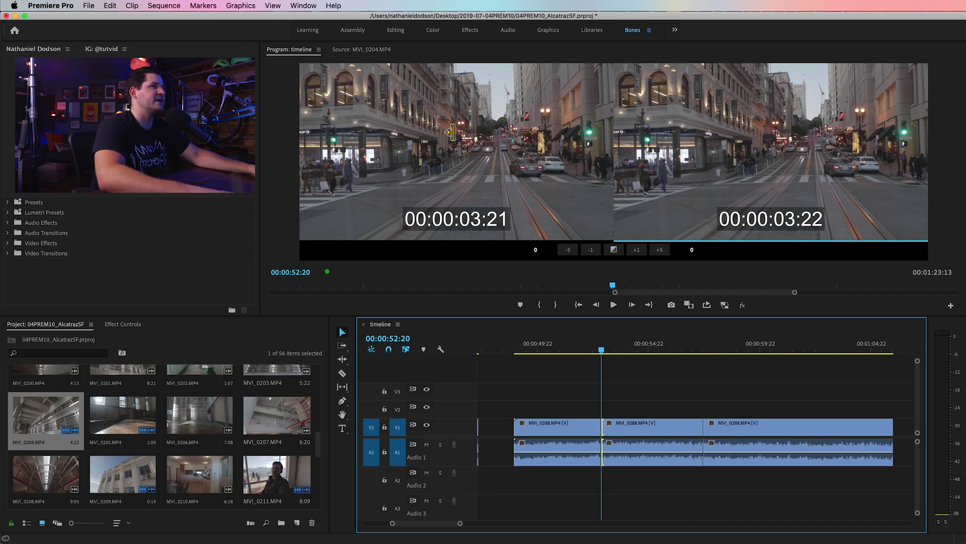
Trim the outgoing and incoming sides of the cut in the two-up Program monitor using J/K playback.
{"action": "left_click_drag", "start_coordinate": [467, 141], "coordinate": [618, 143]}
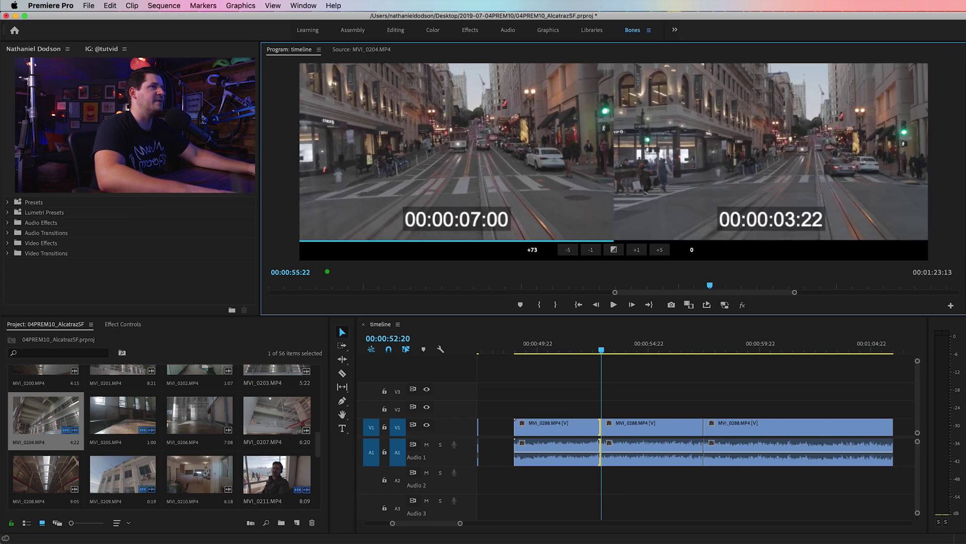
{"action": "key", "text": "j"}
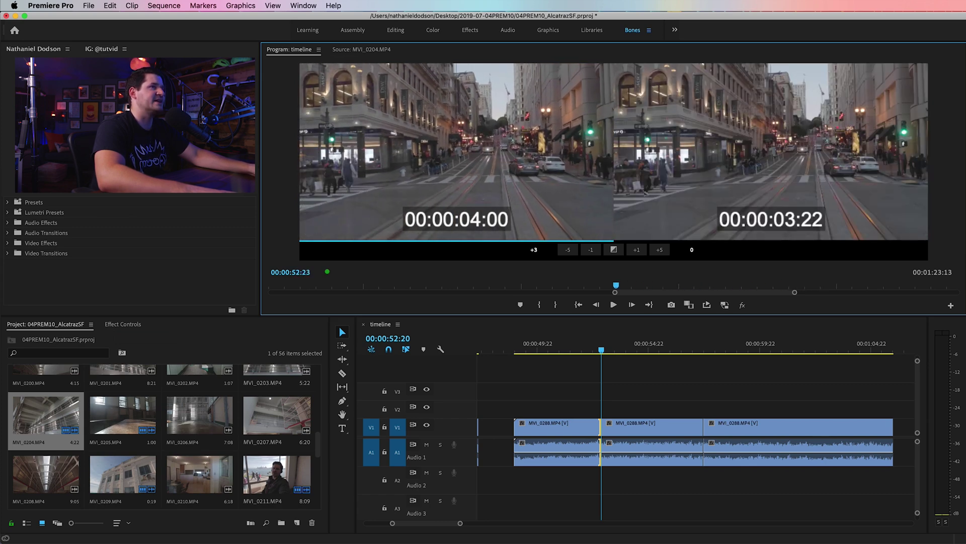
{"action": "key", "text": "k"}
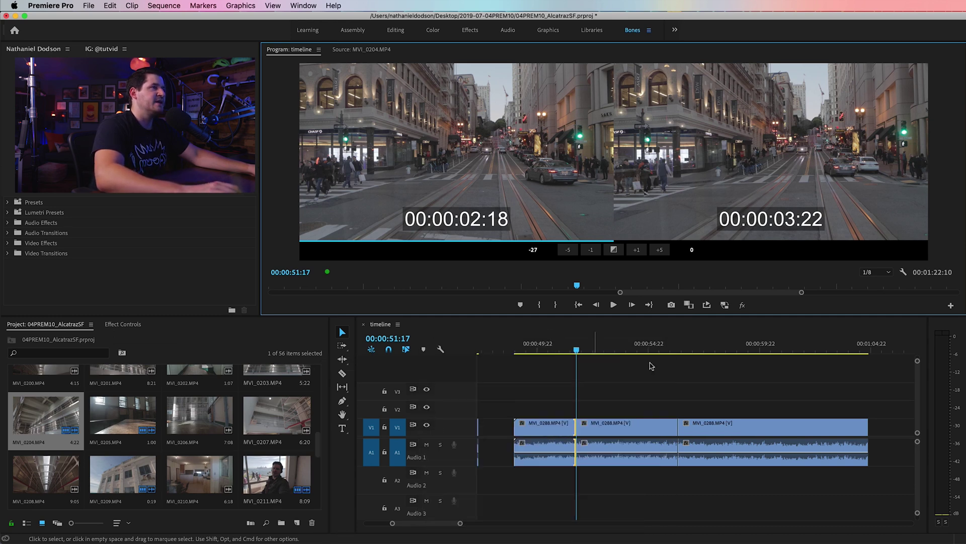
{"action": "left_click_drag", "start_coordinate": [784, 165], "coordinate": [898, 165]}
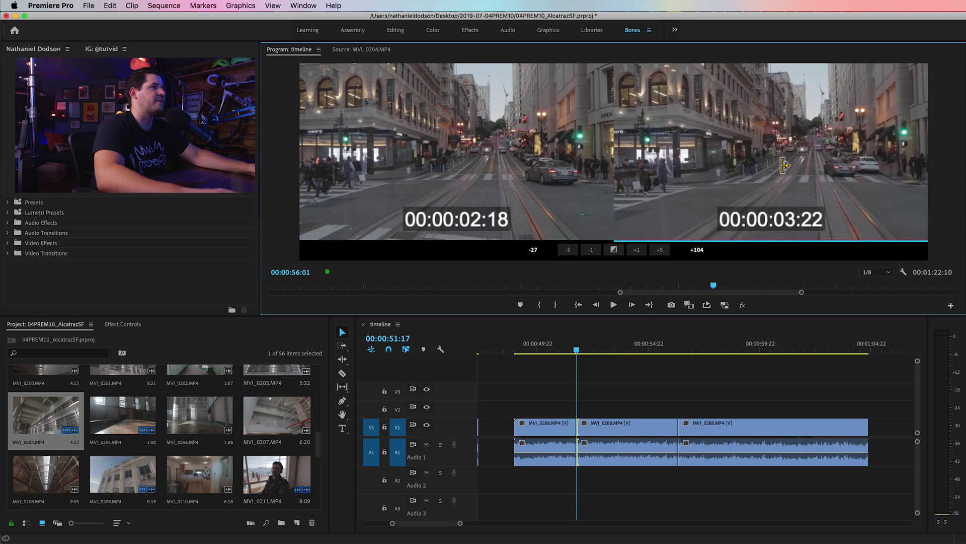
{"action": "key", "text": "k"}
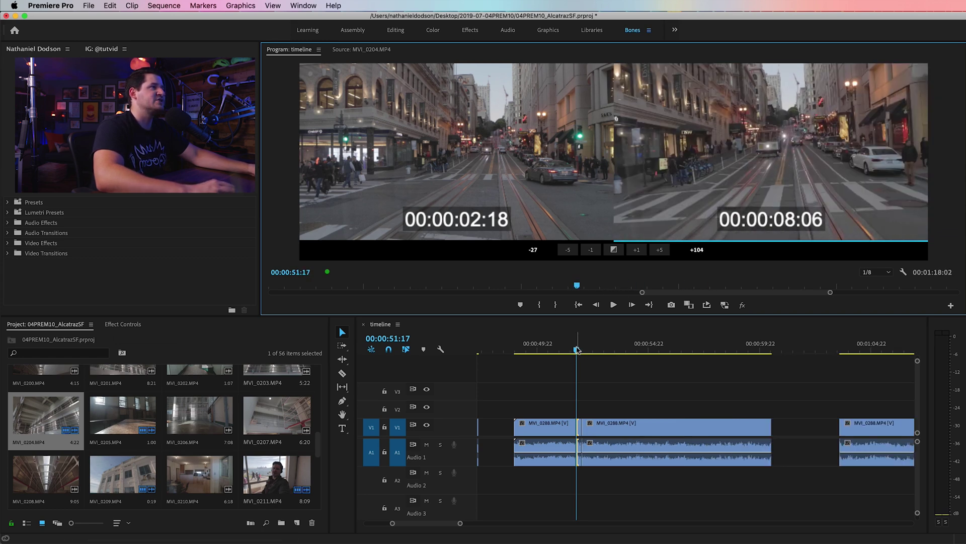
{"action": "left_click", "coordinate": [556, 349]}
Roll the first MVI_0288 cut six frames later to 00:00:51:23.
{"action": "left_click_drag", "start_coordinate": [559, 351], "coordinate": [595, 352]}
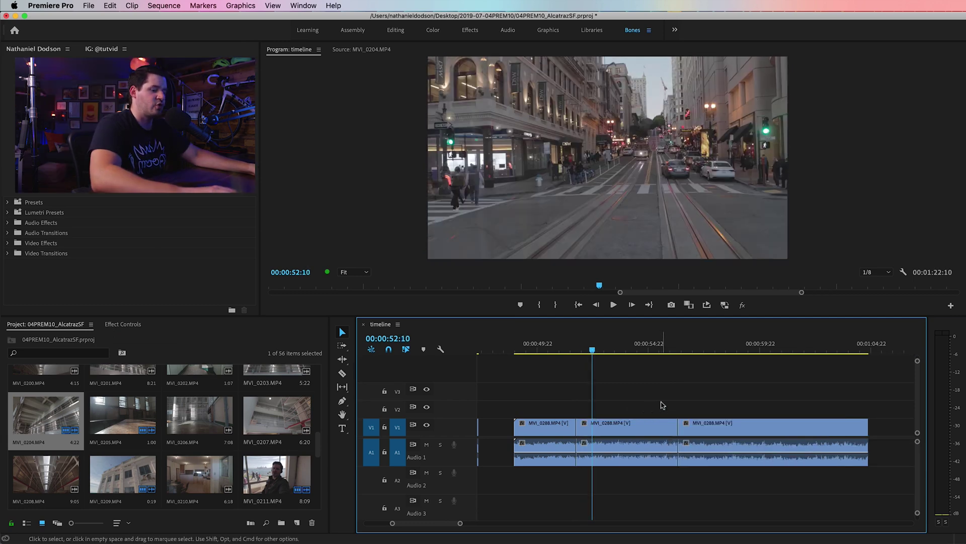
{"action": "key", "text": "t"}
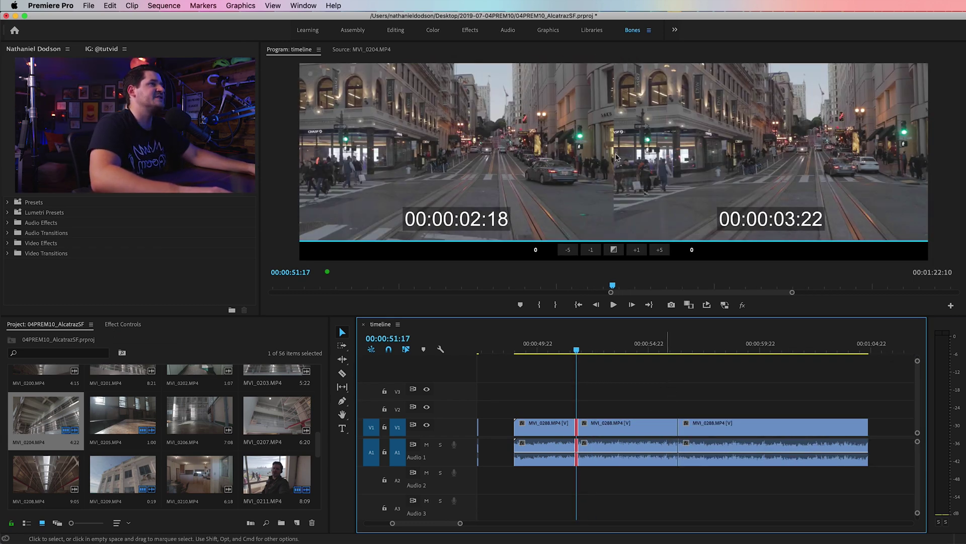
{"action": "mouse_move", "coordinate": [616, 156]}
{"action": "left_mouse_down"}
{"action": "mouse_move", "coordinate": [639, 156]}
{"action": "mouse_move", "coordinate": [613, 157]}
{"action": "mouse_move", "coordinate": [620, 157]}
{"action": "left_mouse_up"}
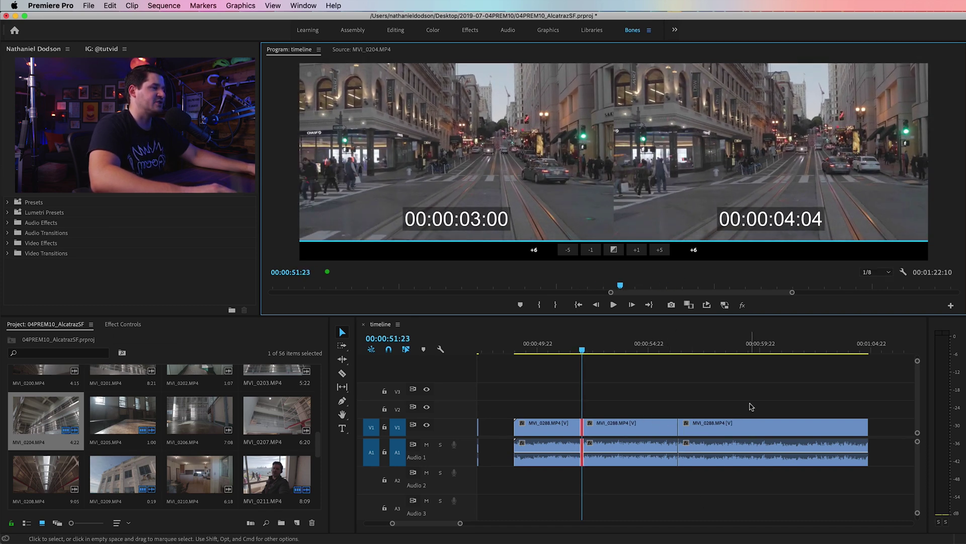
{"action": "scroll", "coordinate": [751, 406], "scroll_direction": "right", "scroll_amount": 8}
{"action": "scroll", "coordinate": [752, 407], "scroll_direction": "left", "scroll_amount": 8}
Roll the edit at 00:00:11:20 17 frames earlier.
{"action": "key", "text": "super+z"}
{"action": "key", "text": "super+z"}
{"action": "key", "text": "super+z"}
{"action": "key", "text": "super+z"}
{"action": "key", "text": "super+z"}
{"action": "key", "text": "super+z"}
{"action": "key", "text": "super+z"}
{"action": "key", "text": "super+z"}
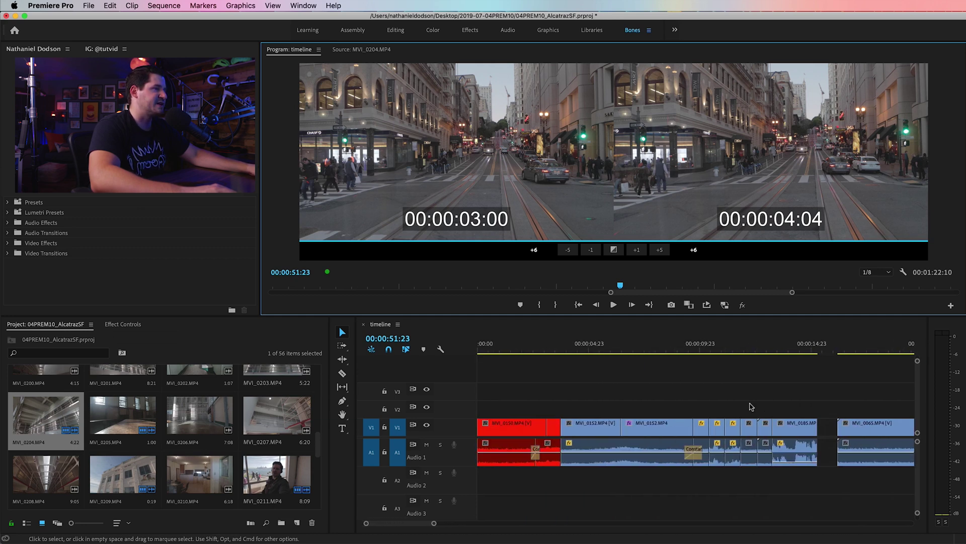
{"action": "scroll", "coordinate": [751, 407], "scroll_direction": "right", "scroll_amount": 5}
{"action": "left_click", "coordinate": [654, 397]}
{"action": "left_click_drag", "start_coordinate": [595, 347], "coordinate": [615, 348]}
{"action": "key", "text": "shift+t"}
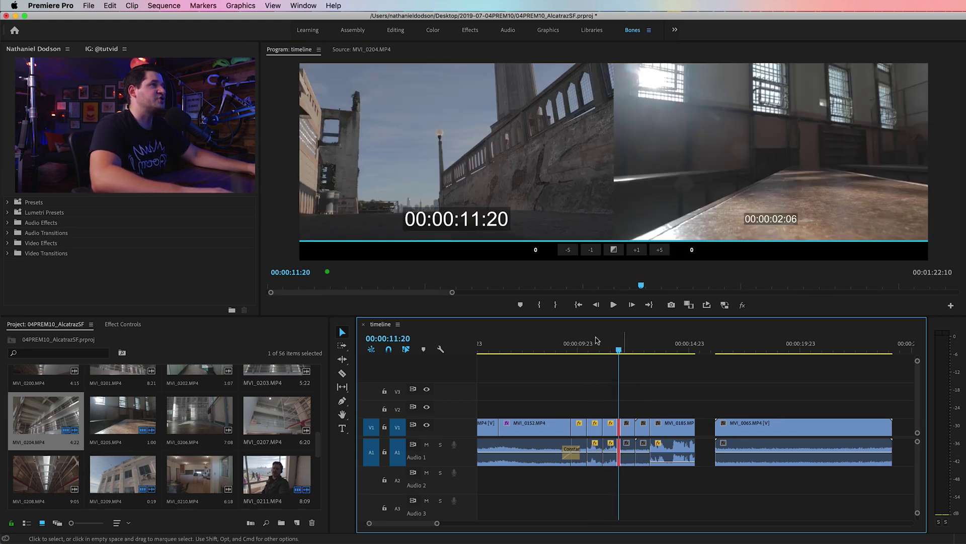
{"action": "mouse_move", "coordinate": [615, 121]}
{"action": "left_mouse_down"}
{"action": "mouse_move", "coordinate": [584, 121]}
{"action": "mouse_move", "coordinate": [647, 121]}
{"action": "mouse_move", "coordinate": [584, 120]}
{"action": "mouse_move", "coordinate": [609, 118]}
{"action": "left_mouse_up"}
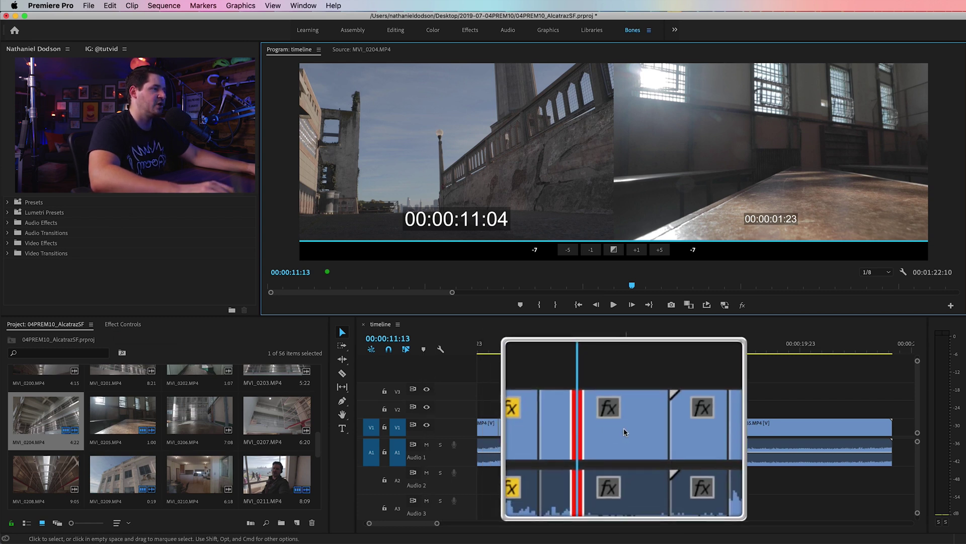
{"action": "left_click", "coordinate": [636, 403]}
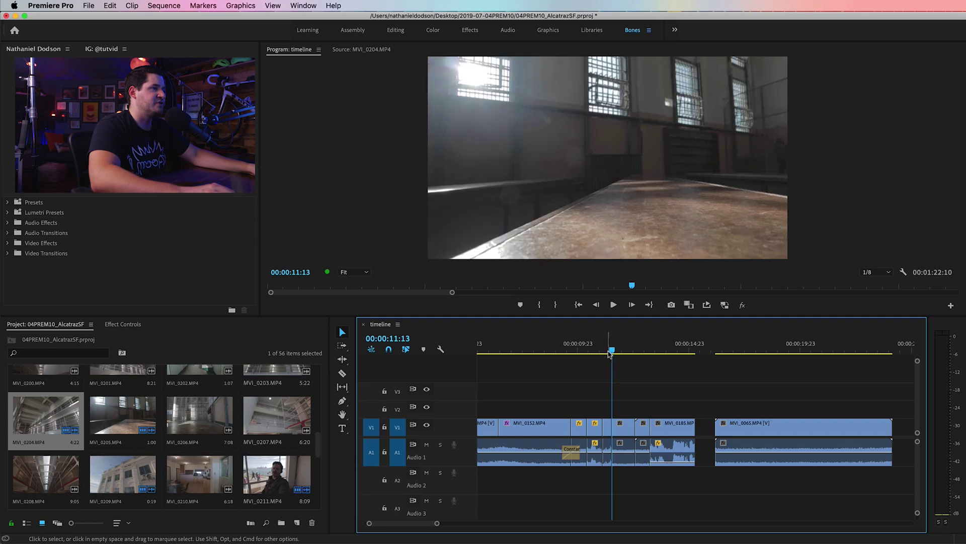
Roll the edit four frames later and one frame back with Option+arrows, looping playback to review.
{"action": "mouse_move", "coordinate": [613, 350]}
{"action": "left_mouse_down"}
{"action": "mouse_move", "coordinate": [602, 351]}
{"action": "mouse_move", "coordinate": [629, 351]}
{"action": "mouse_move", "coordinate": [595, 358]}
{"action": "mouse_move", "coordinate": [609, 365]}
{"action": "left_mouse_up"}
{"action": "key", "text": "shift+t"}
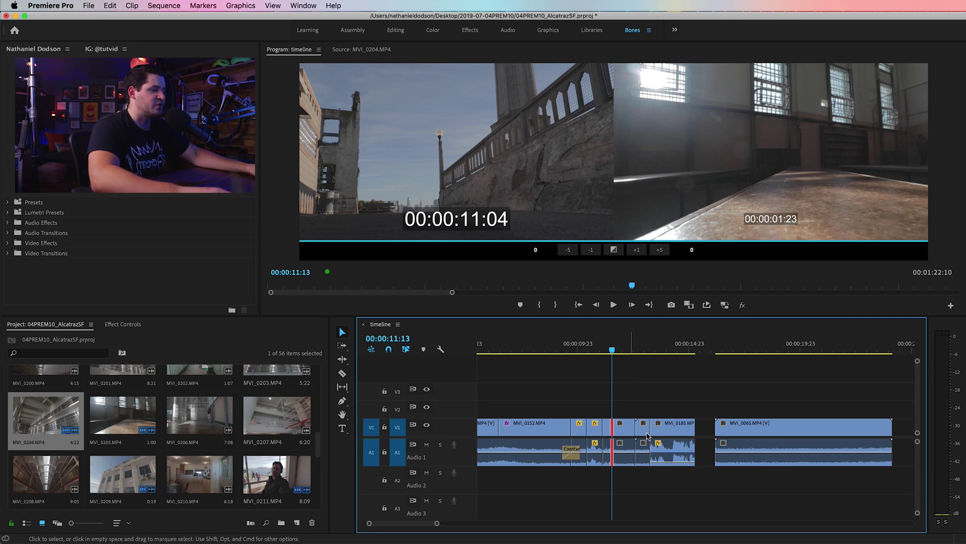
{"action": "key", "text": "equal"}
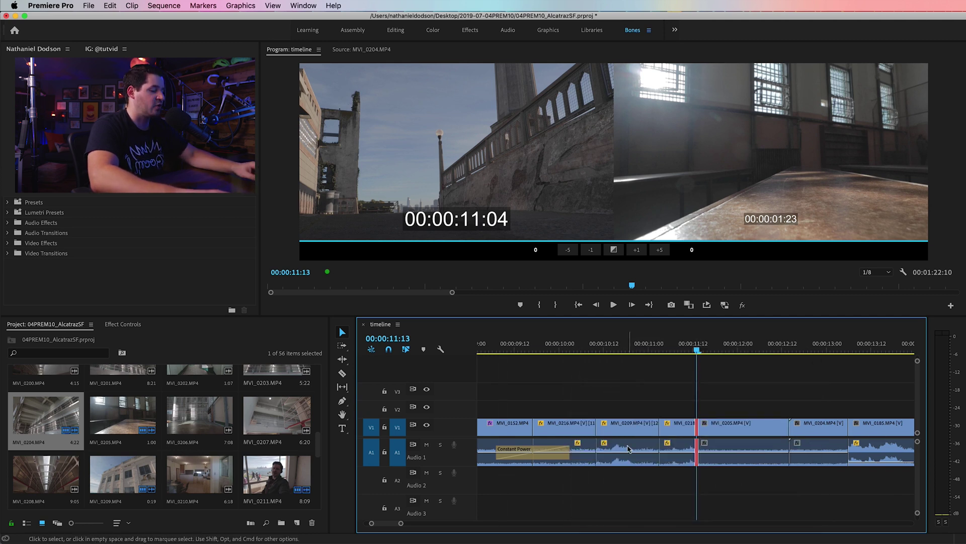
{"action": "key", "text": "alt+Right"}
{"action": "key", "text": "alt+Right"}
{"action": "key", "text": "alt+Right"}
{"action": "key", "text": "alt+Right"}
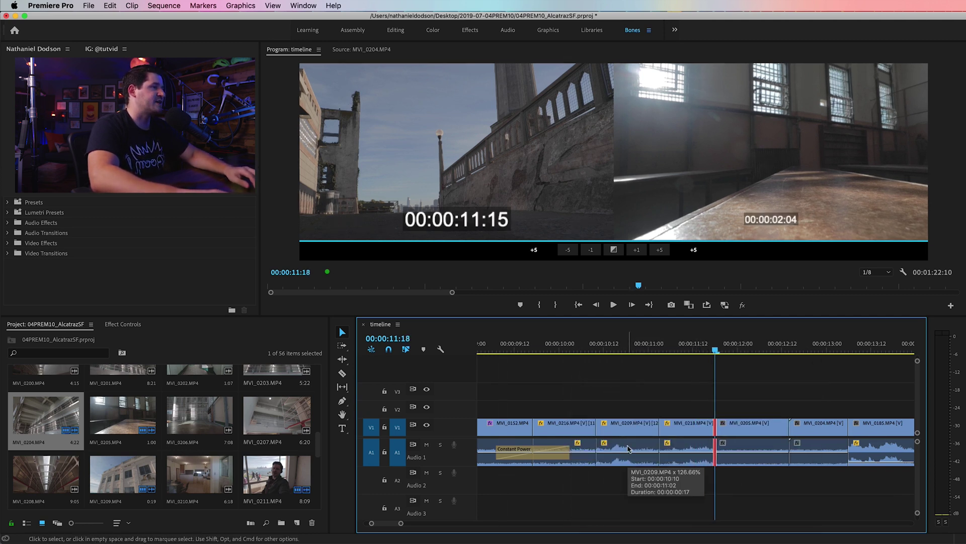
{"action": "key", "text": "alt+Left"}
{"action": "key", "text": "space"}
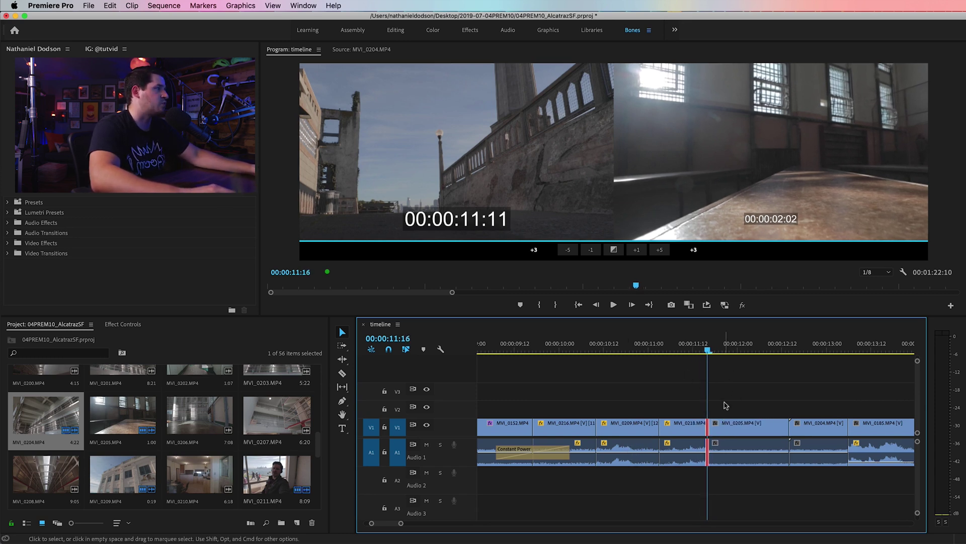
{"action": "left_click", "coordinate": [751, 382]}
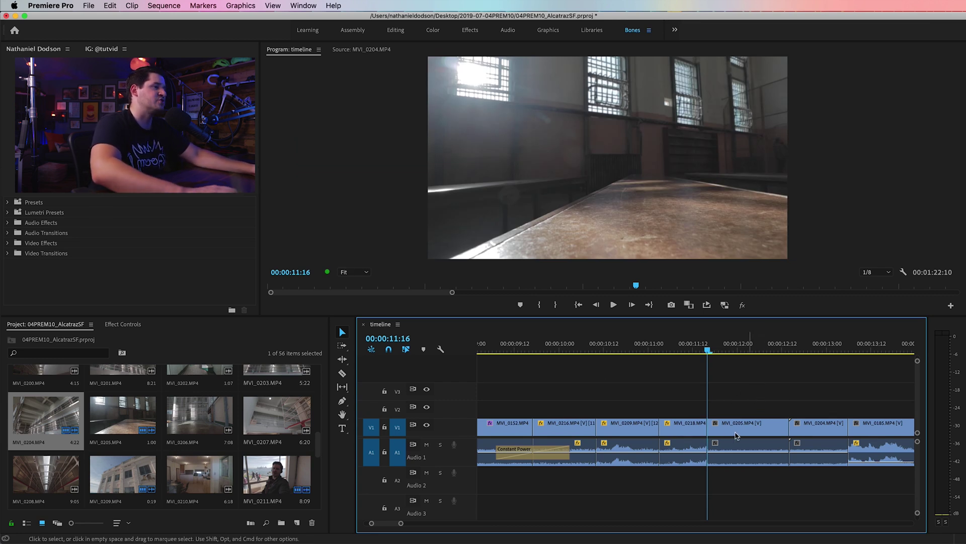
Zoom the timeline out and back in with -/= and move the playhead to MVI_0205 near 00:00:11:23.
{"action": "key", "text": "minus"}
{"action": "key", "text": "minus"}
{"action": "key", "text": "minus"}
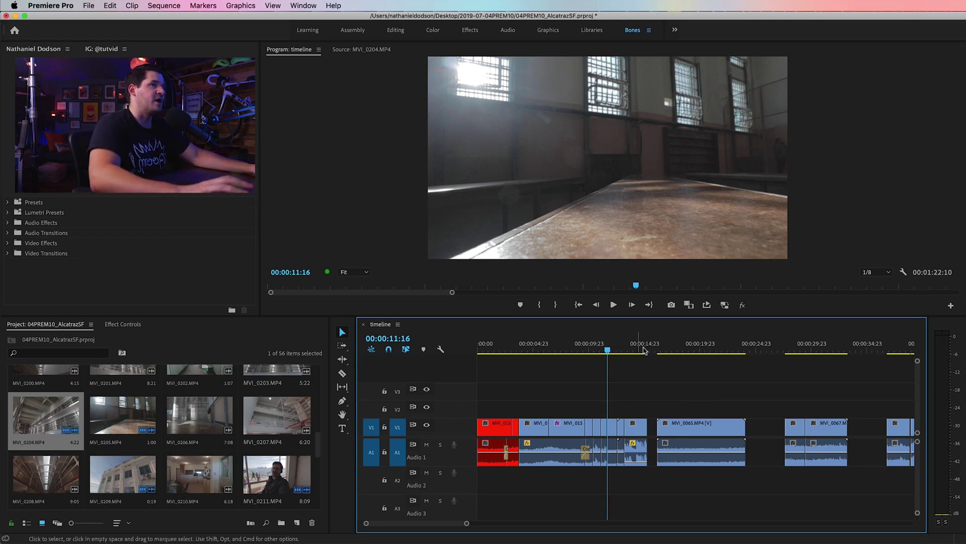
{"action": "key", "text": "equal"}
{"action": "key", "text": "equal"}
{"action": "key", "text": "equal"}
{"action": "key", "text": "equal"}
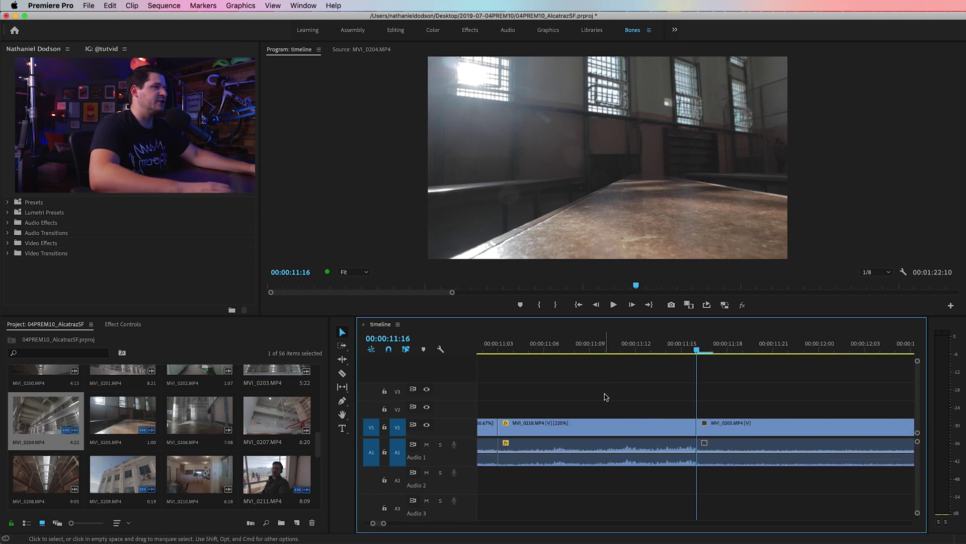
{"action": "left_click_drag", "start_coordinate": [615, 349], "coordinate": [593, 349]}
{"action": "left_click_drag", "start_coordinate": [768, 346], "coordinate": [806, 350]}
{"action": "scroll", "coordinate": [816, 406], "scroll_direction": "right", "scroll_amount": 5}
{"action": "scroll", "coordinate": [816, 407], "scroll_direction": "up", "scroll_amount": 1}
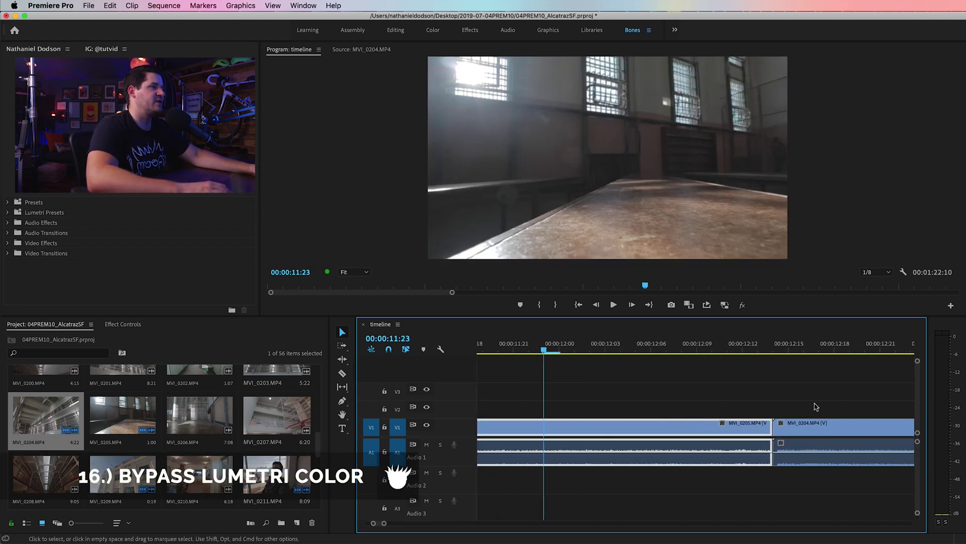
Step the playhead onto MVI_0205 at 12:01 and show the Lumetri Color panel.
{"action": "key", "text": "Right"}
{"action": "key", "text": "Right"}
{"action": "scroll", "coordinate": [676, 416], "scroll_direction": "up", "scroll_amount": 2}
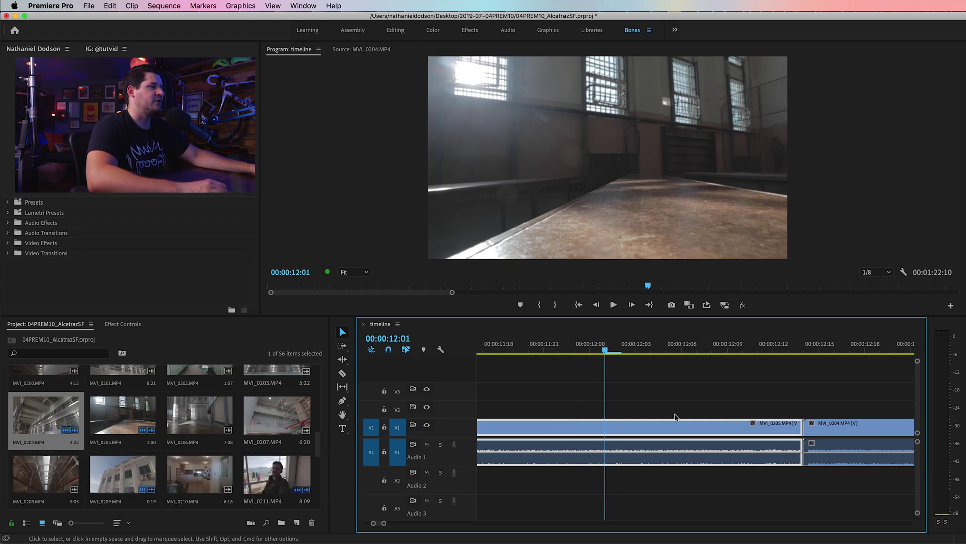
{"action": "left_click", "coordinate": [303, 5]}
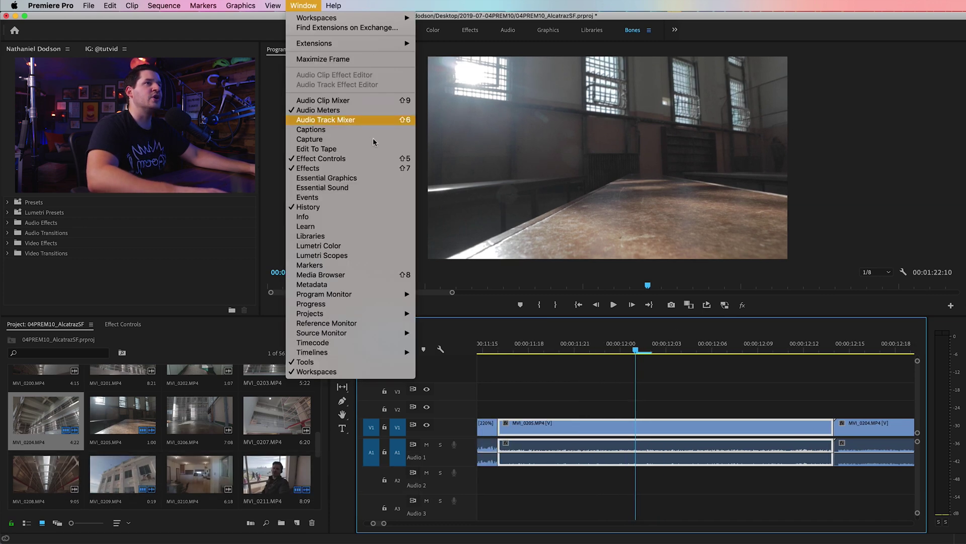
{"action": "left_click", "coordinate": [318, 245]}
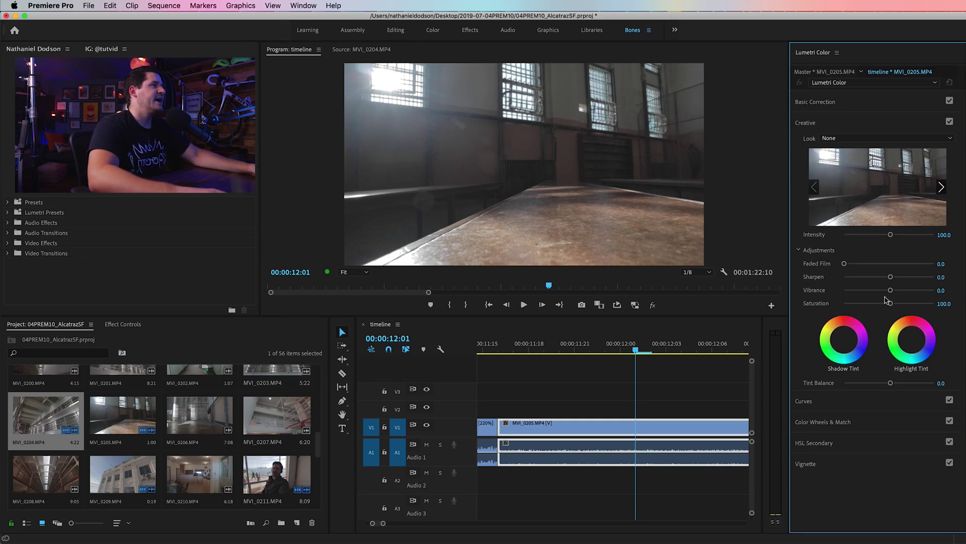
Apply the CineSpace2383sRGB6bit look at 30.5 intensity, sharpen 22 and tint -11.9.
{"action": "left_click", "coordinate": [921, 139]}
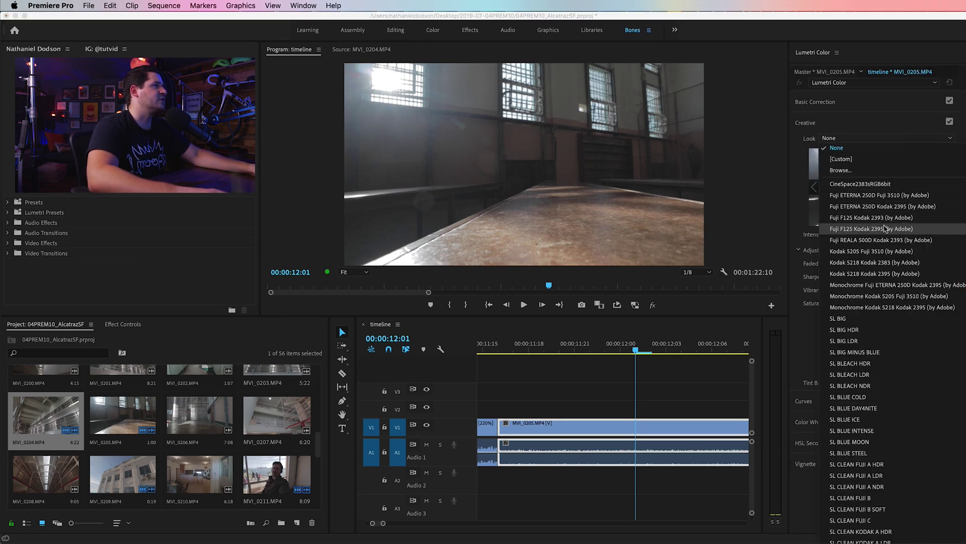
{"action": "left_click", "coordinate": [816, 203]}
{"action": "left_click", "coordinate": [940, 187]}
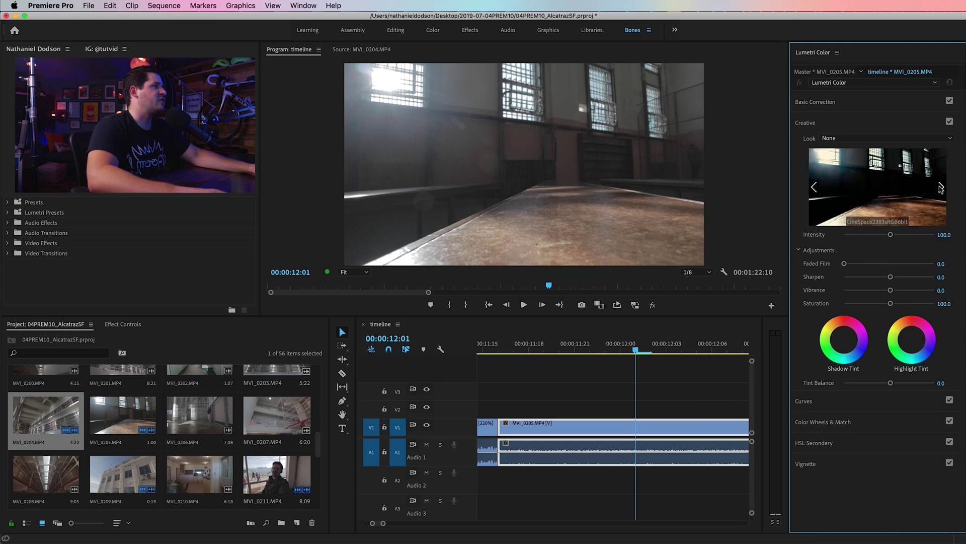
{"action": "left_click", "coordinate": [893, 179]}
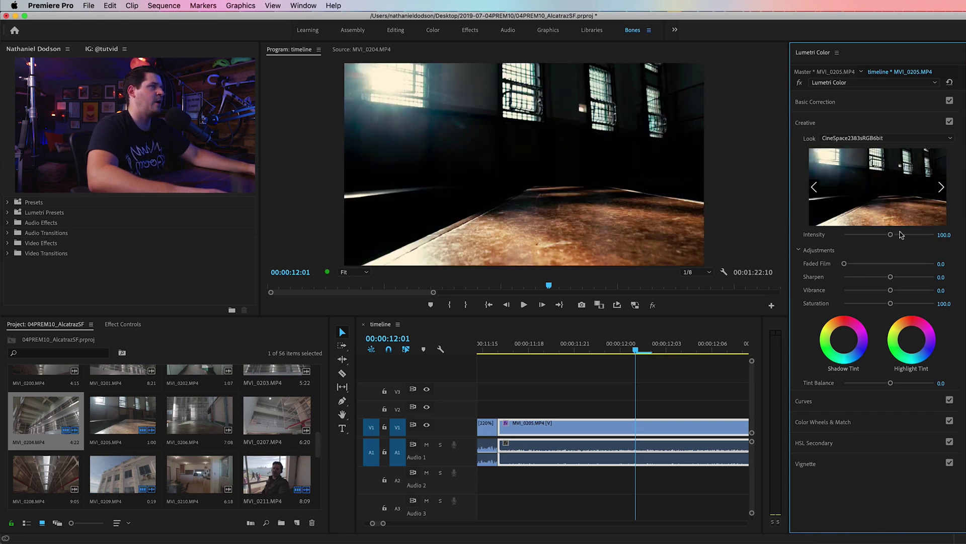
{"action": "left_click_drag", "start_coordinate": [890, 234], "coordinate": [854, 237]}
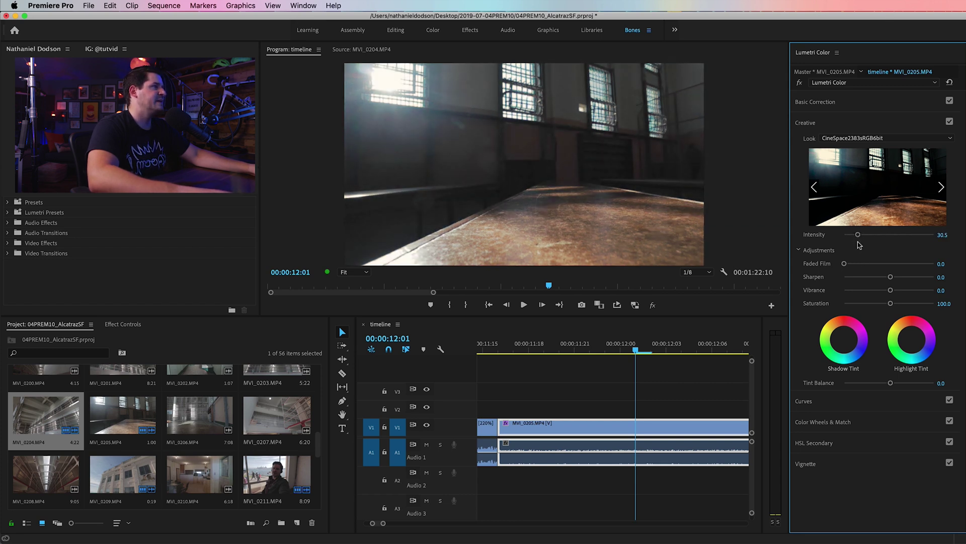
{"action": "left_click_drag", "start_coordinate": [890, 277], "coordinate": [899, 279]}
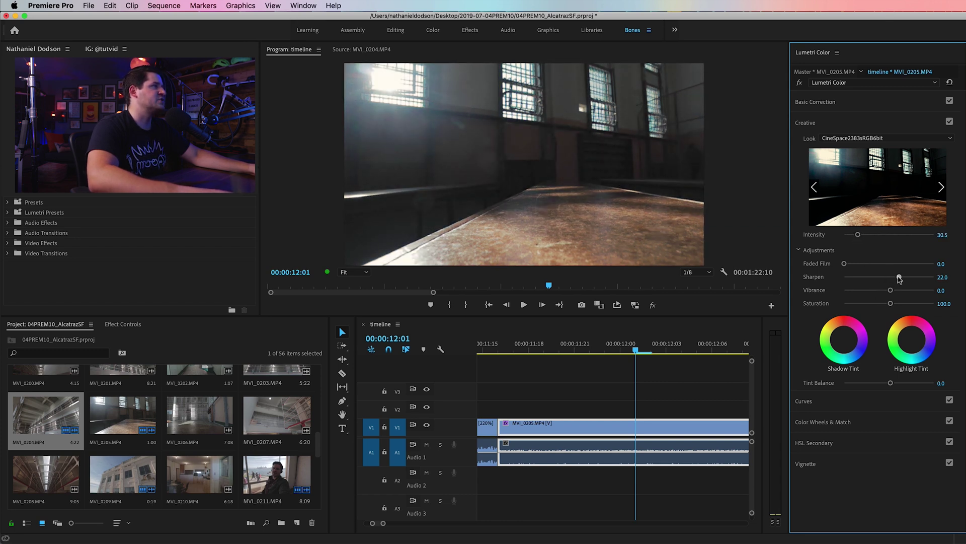
{"action": "left_click", "coordinate": [844, 104]}
{"action": "left_click_drag", "start_coordinate": [891, 188], "coordinate": [900, 175]}
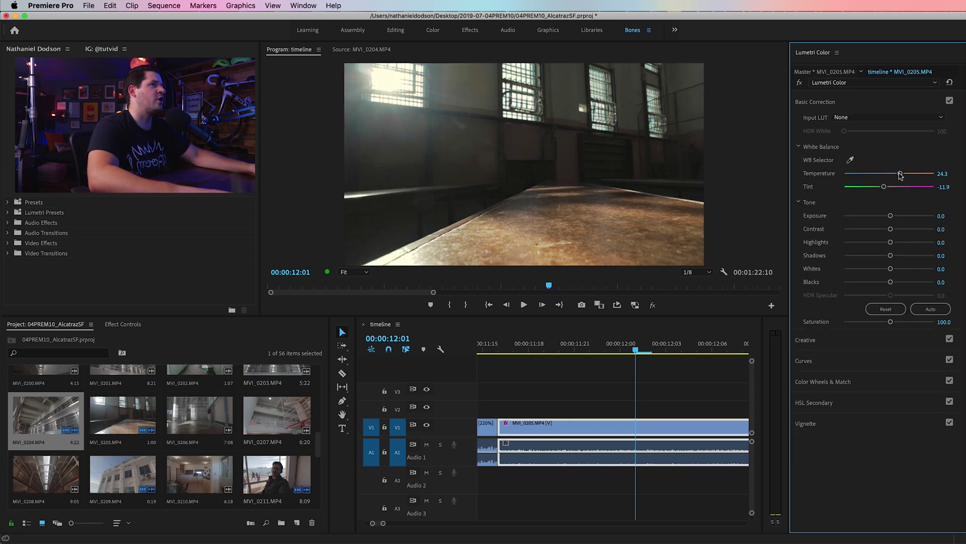
Lower exposure to -0.4 and blacks to -8.5 in Basic Correction, then collapse the section.
{"action": "left_click_drag", "start_coordinate": [891, 216], "coordinate": [881, 229]}
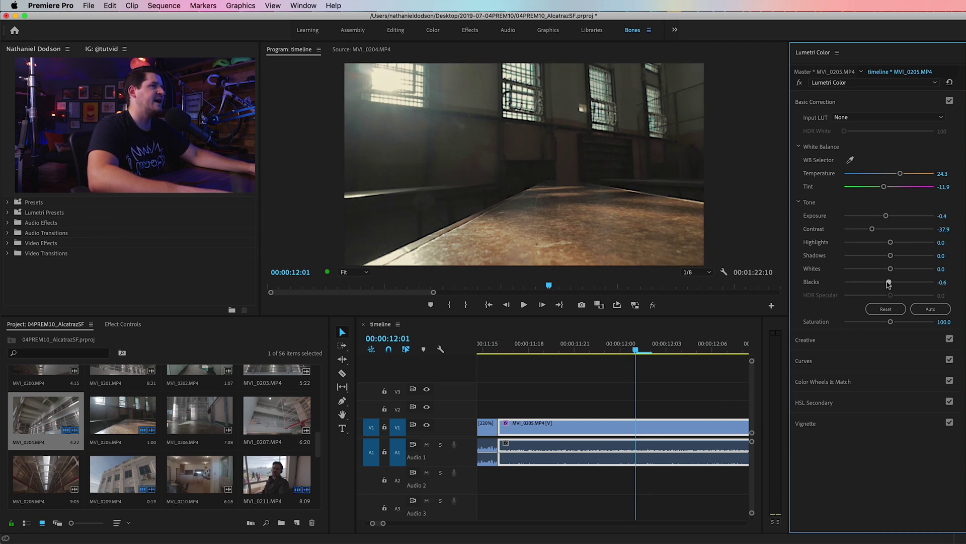
{"action": "left_click_drag", "start_coordinate": [889, 283], "coordinate": [897, 258]}
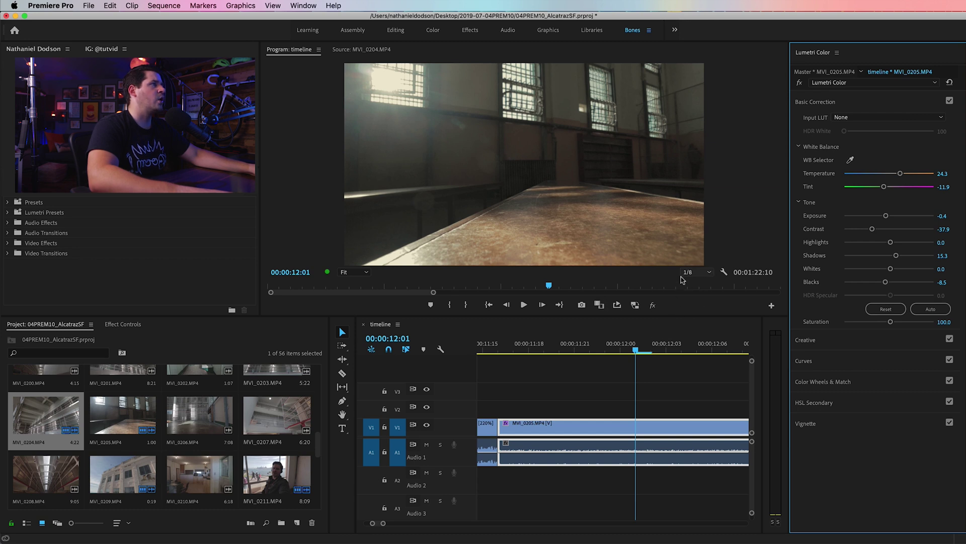
{"action": "left_click", "coordinate": [860, 103]}
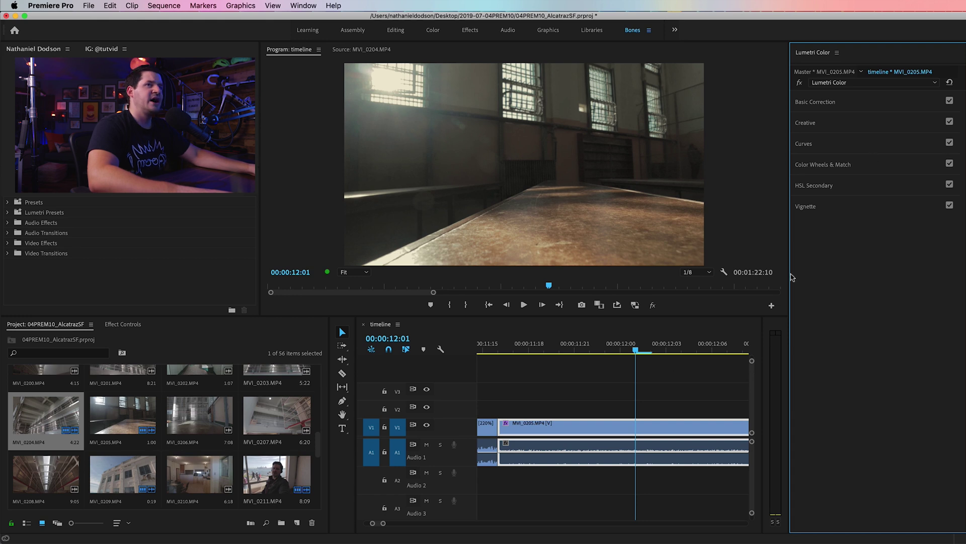
Open MVI_0205's Effect Controls and toggle its Lumetri Color fx off and back on.
{"action": "left_click", "coordinate": [120, 325]}
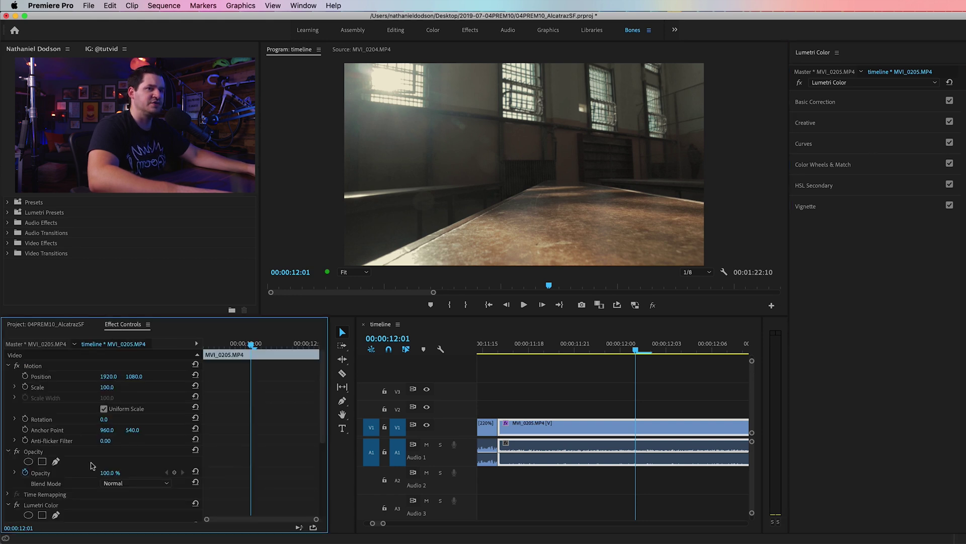
{"action": "scroll", "coordinate": [81, 466], "scroll_direction": "down", "scroll_amount": 5}
{"action": "left_click", "coordinate": [16, 367]}
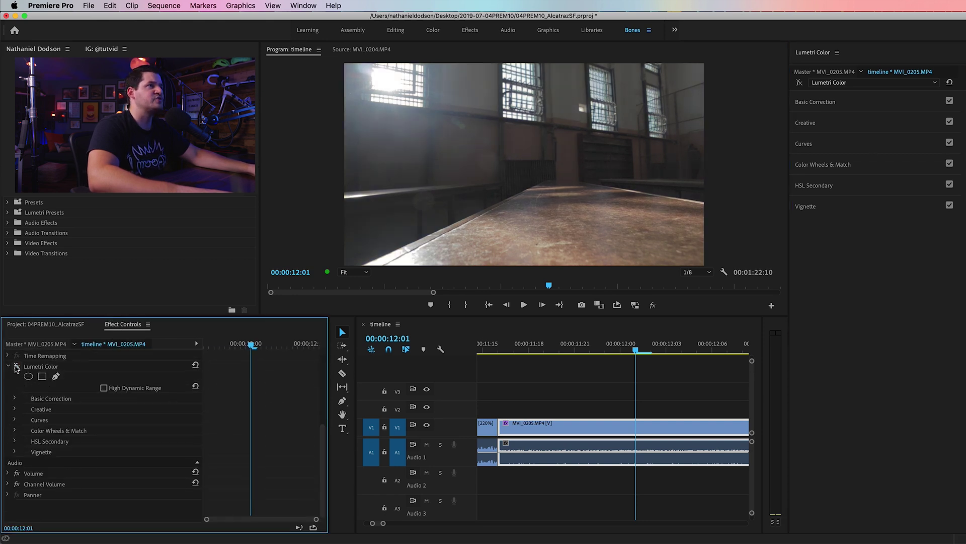
{"action": "left_click", "coordinate": [16, 367]}
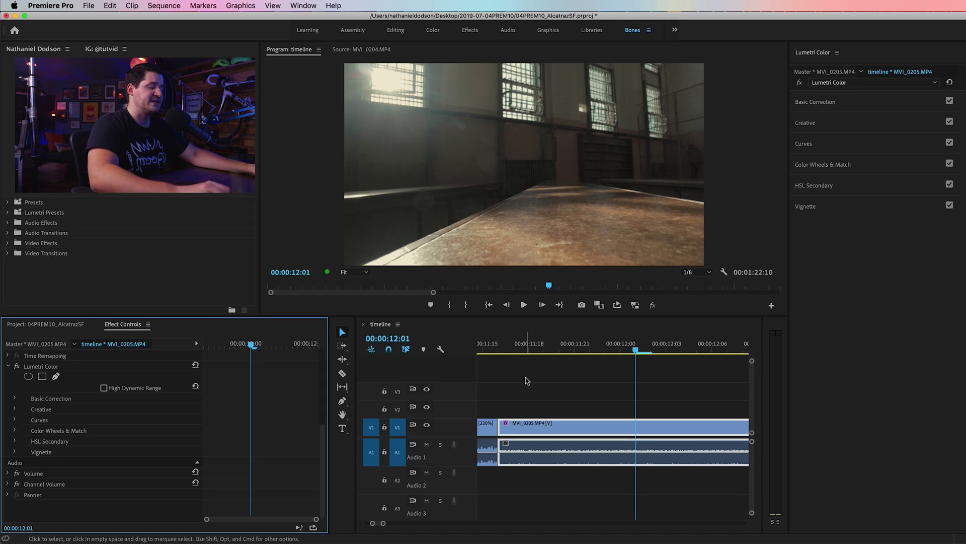
{"action": "key", "text": "super+alt+k"}
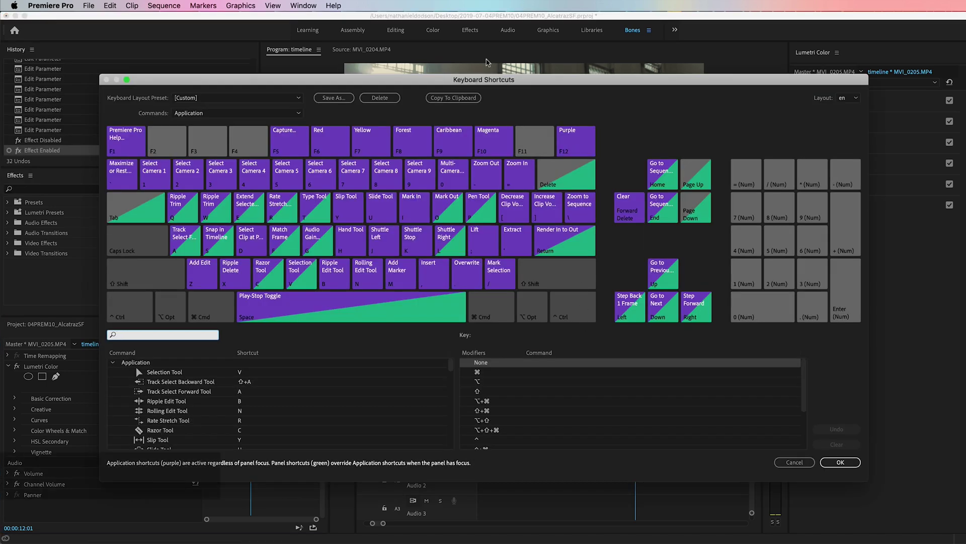
{"action": "left_click_drag", "start_coordinate": [421, 85], "coordinate": [637, 112]}
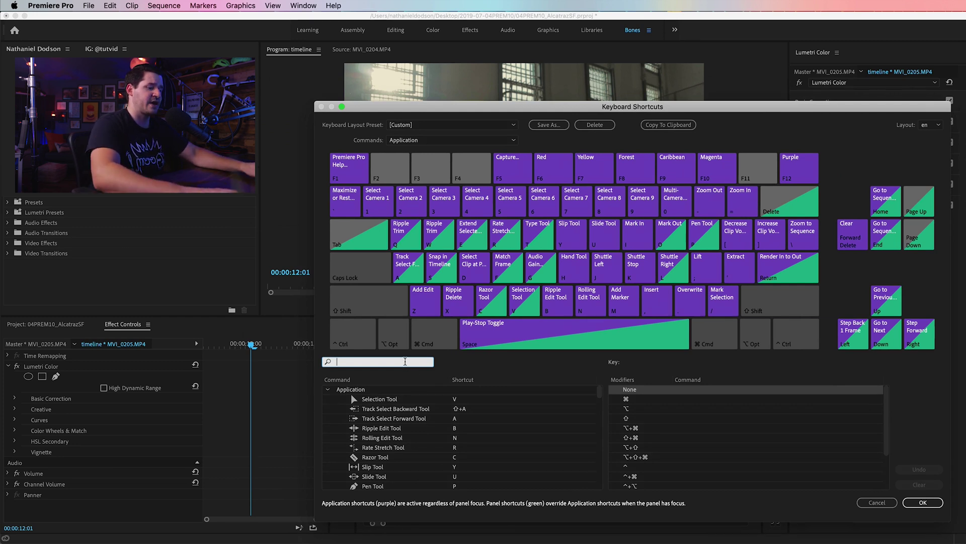
{"action": "left_click", "coordinate": [405, 361]}
{"action": "type", "text": "Bypass"}
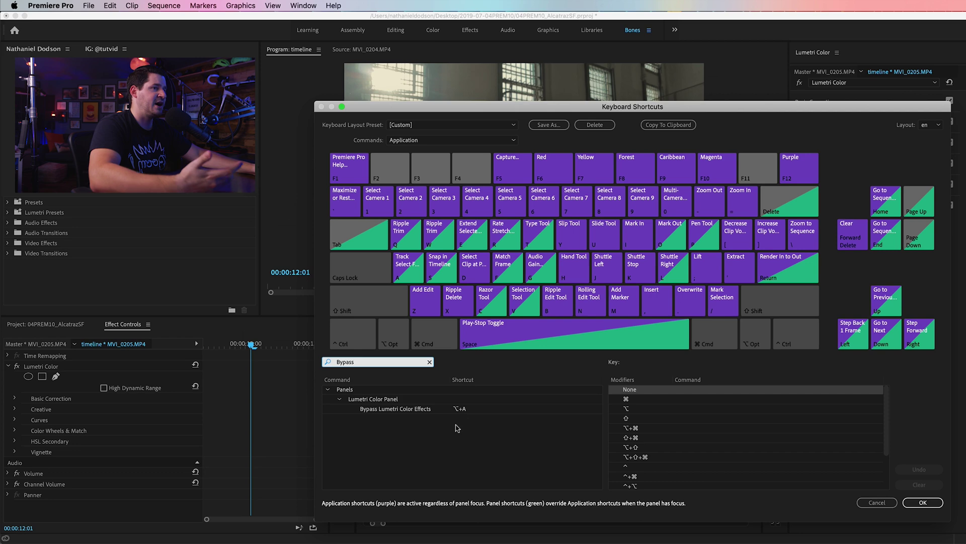
{"action": "left_click", "coordinate": [454, 441]}
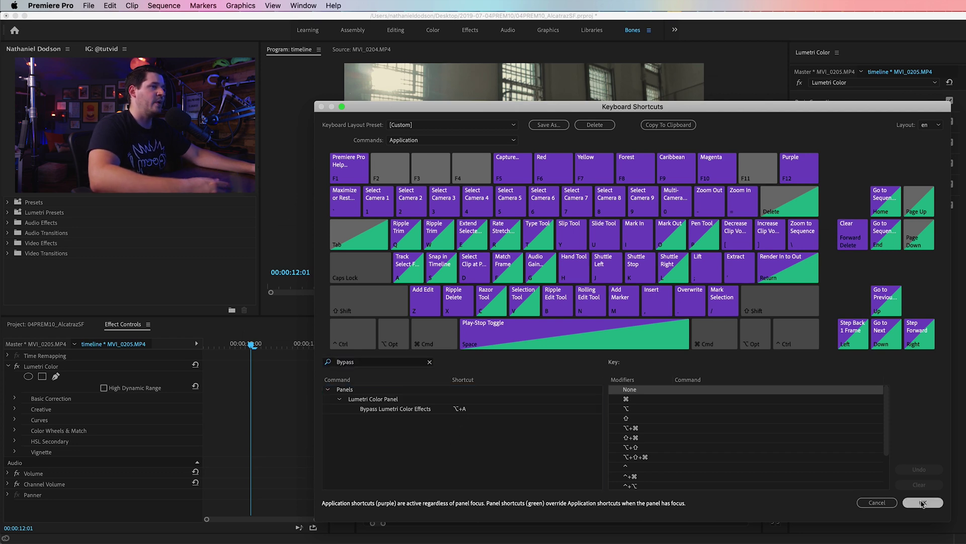
{"action": "left_click", "coordinate": [910, 503]}
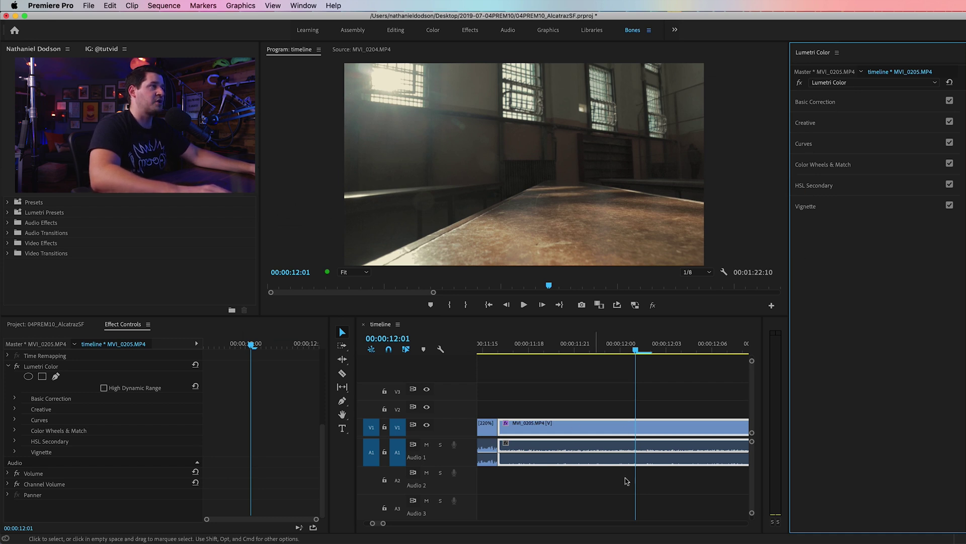
Raise the CineSpace2383sRGB6bit look intensity from 30.5 to 57.6, toggling the Lumetri bypass (Opt+A) to compare.
{"action": "left_click", "coordinate": [807, 123]}
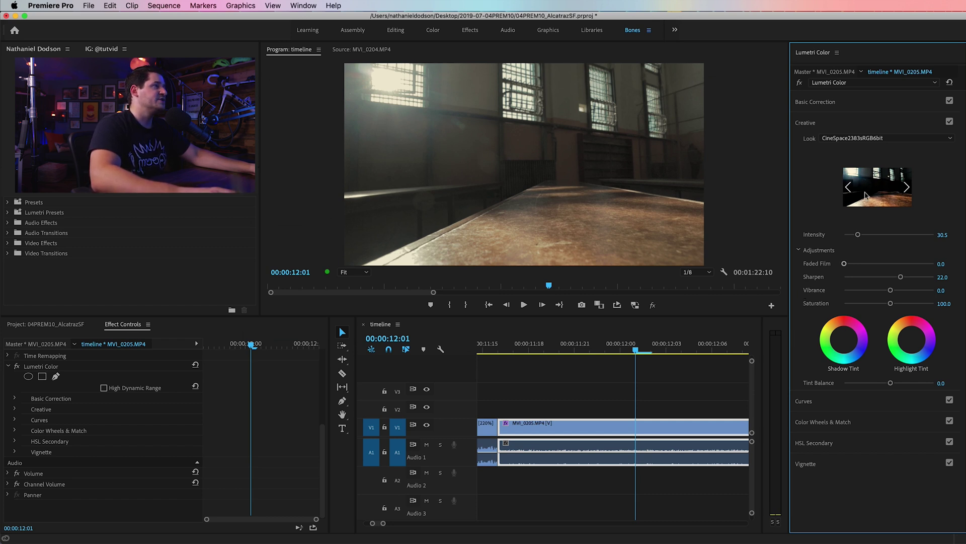
{"action": "key", "text": "alt+a"}
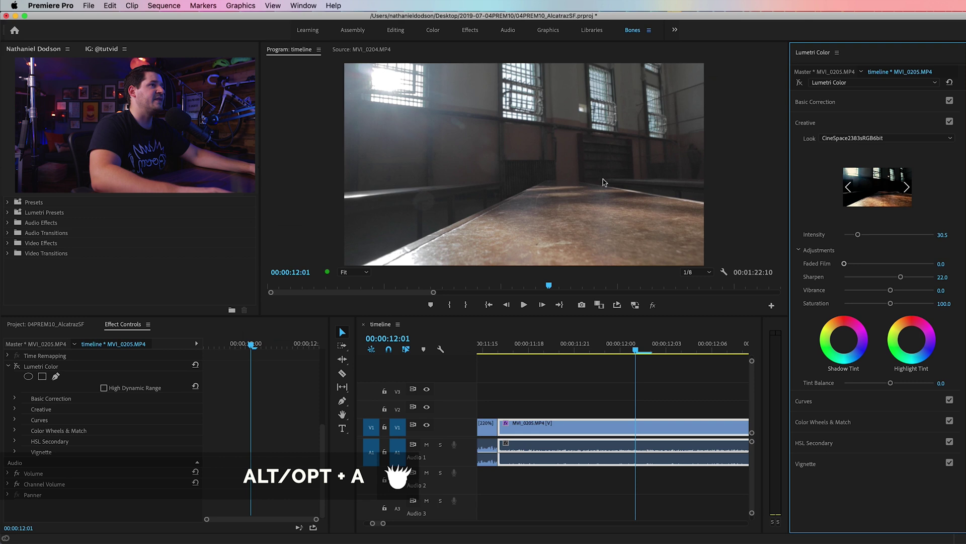
{"action": "key", "text": "alt+a"}
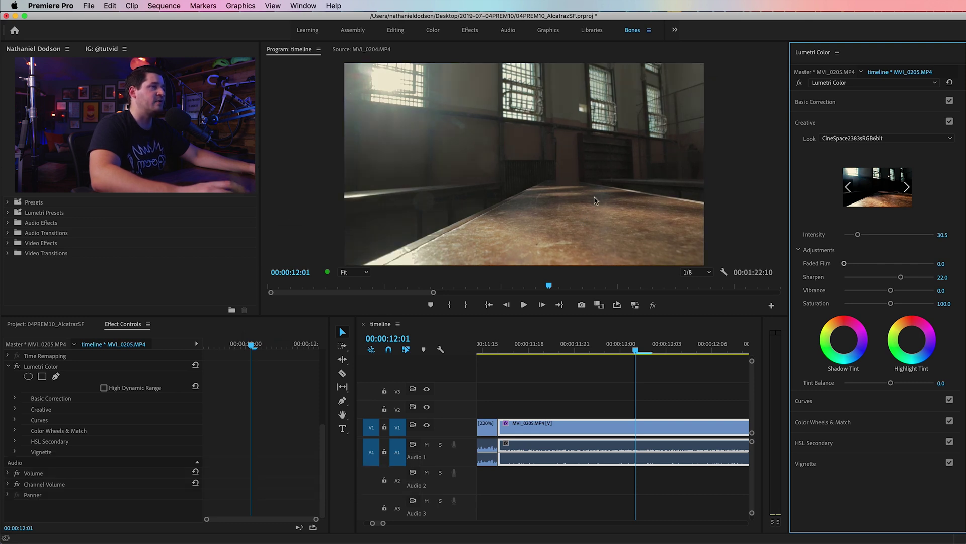
{"action": "left_click_drag", "start_coordinate": [859, 235], "coordinate": [870, 236]}
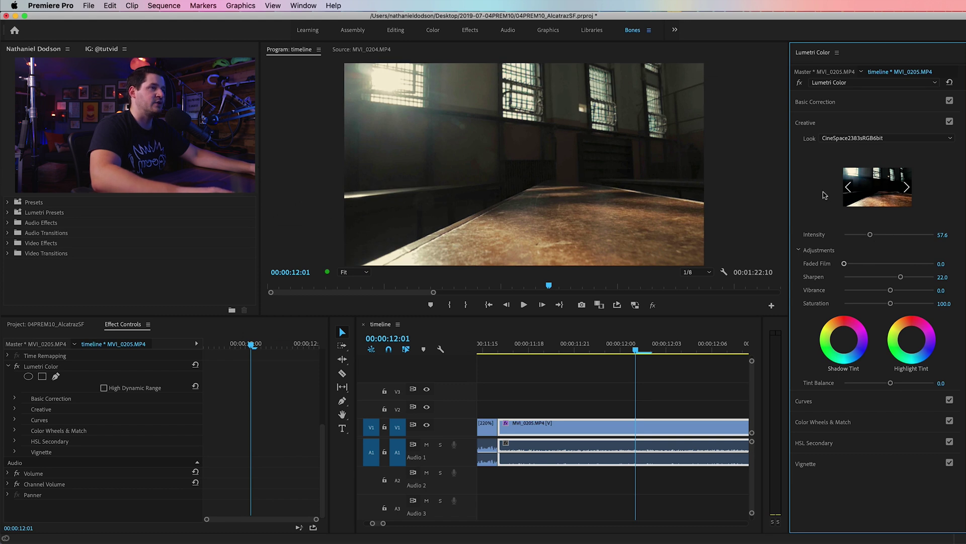
{"action": "key", "text": "alt+a"}
{"action": "key", "text": "alt+a"}
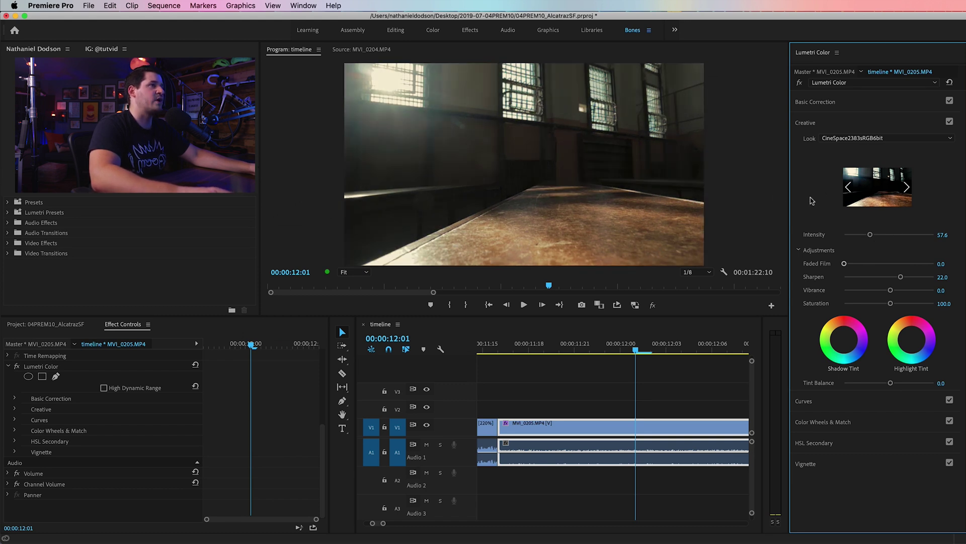
{"action": "key", "text": "alt+a"}
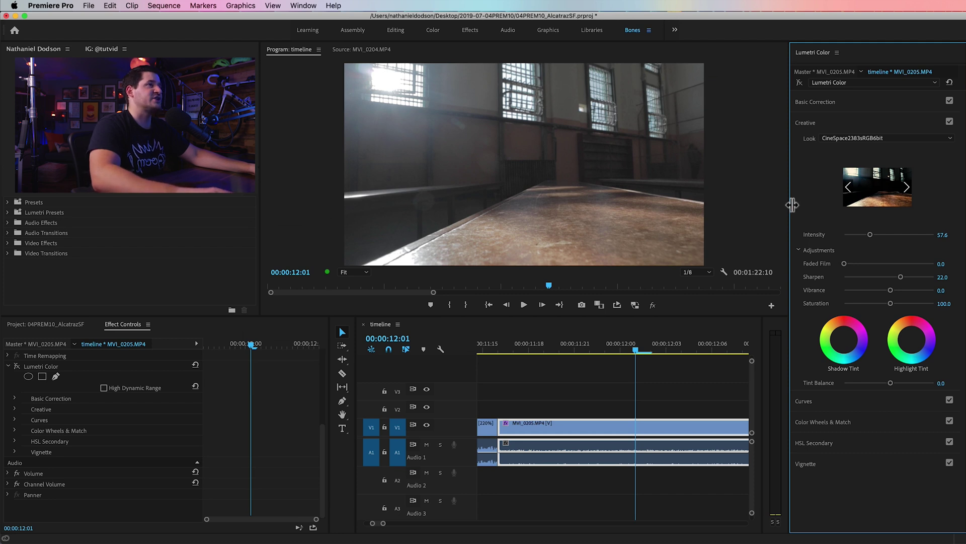
{"action": "key", "text": "alt+a"}
{"action": "key", "text": "alt+a"}
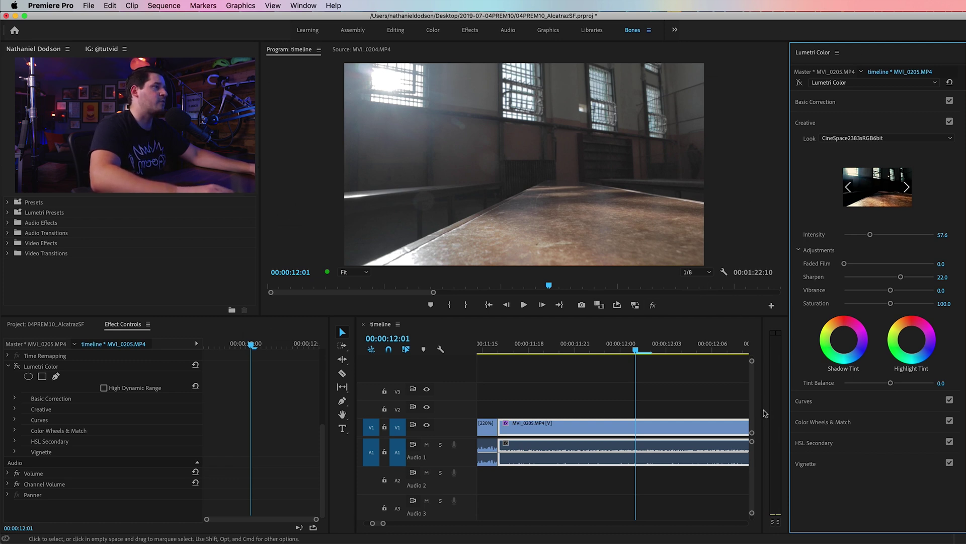
Close the Lumetri Color panel and zoom the timeline out.
{"action": "left_click", "coordinate": [837, 53]}
{"action": "left_click", "coordinate": [848, 63]}
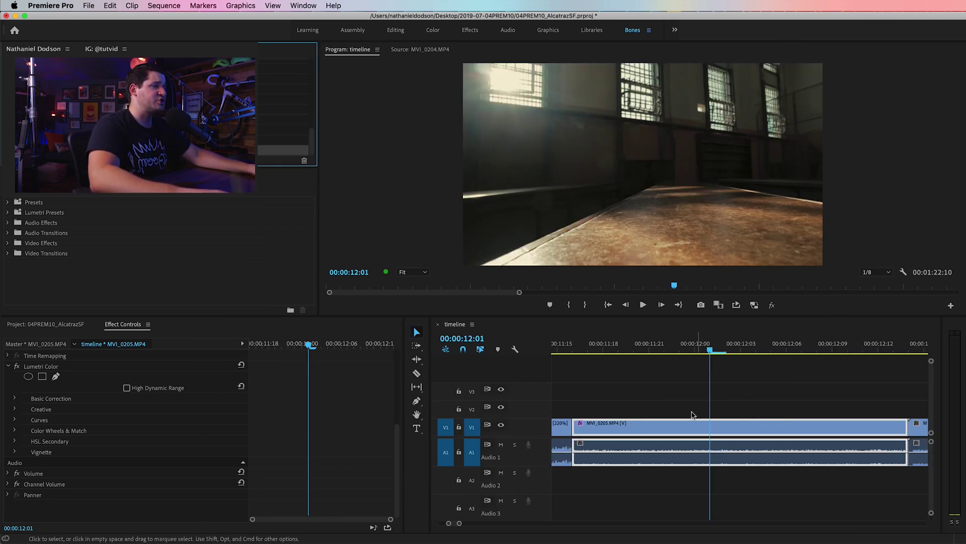
{"action": "key", "text": "minus"}
{"action": "key", "text": "minus"}
{"action": "key", "text": "minus"}
Park the playhead at 00:00:11:18 and bring up the Program monitor's Button Editor.
{"action": "left_click", "coordinate": [727, 352]}
{"action": "left_click_drag", "start_coordinate": [726, 353], "coordinate": [723, 352]}
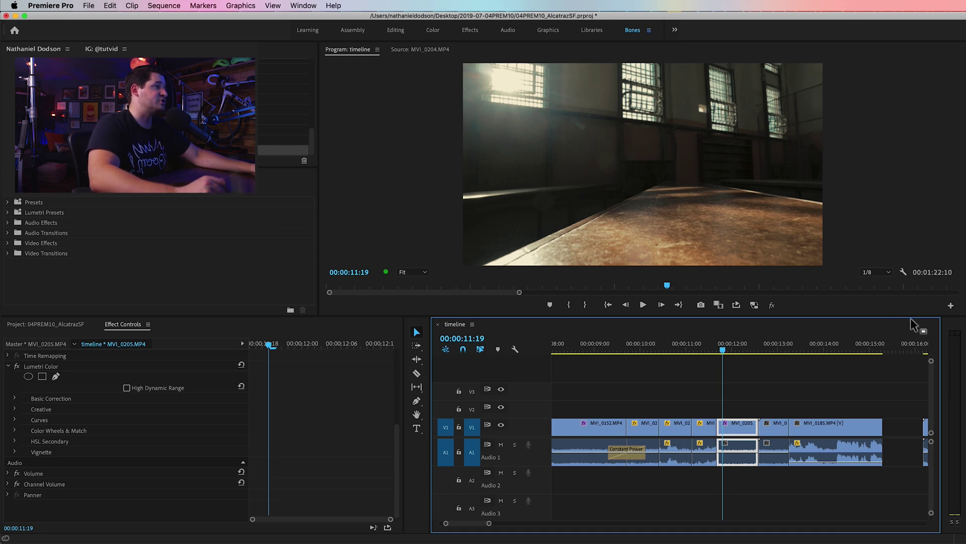
{"action": "left_click", "coordinate": [951, 306]}
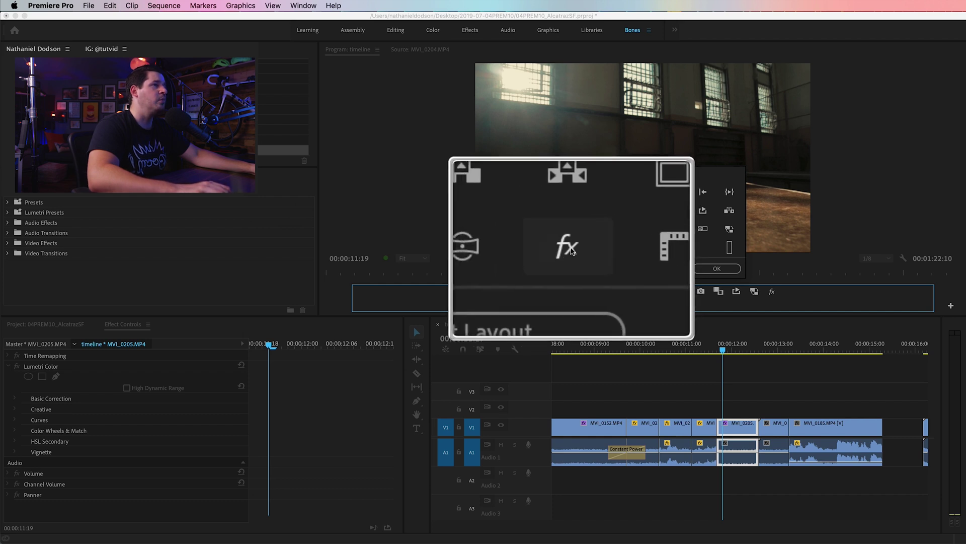
Add the fx Global FX Mute button to the Program monitor's button bar and confirm.
{"action": "left_click", "coordinate": [809, 302]}
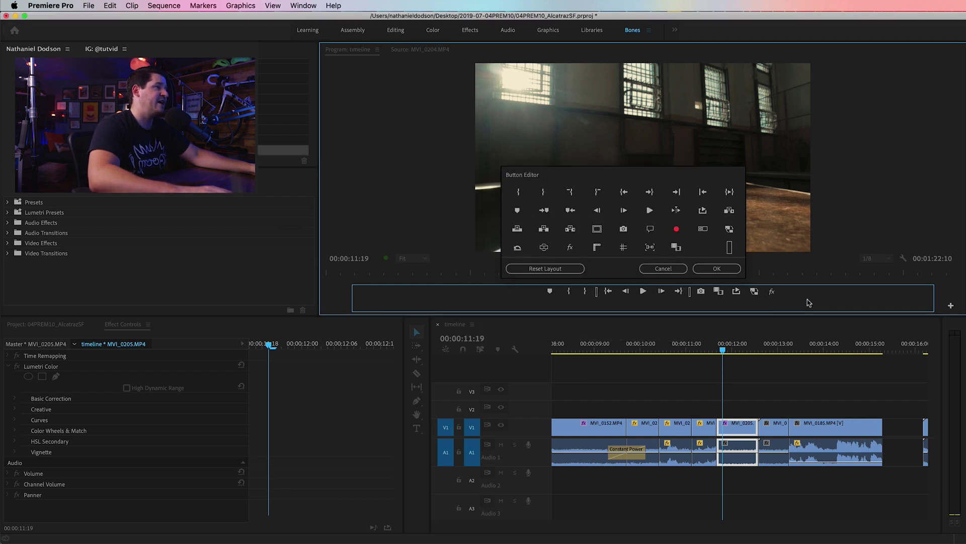
{"action": "left_click", "coordinate": [734, 269]}
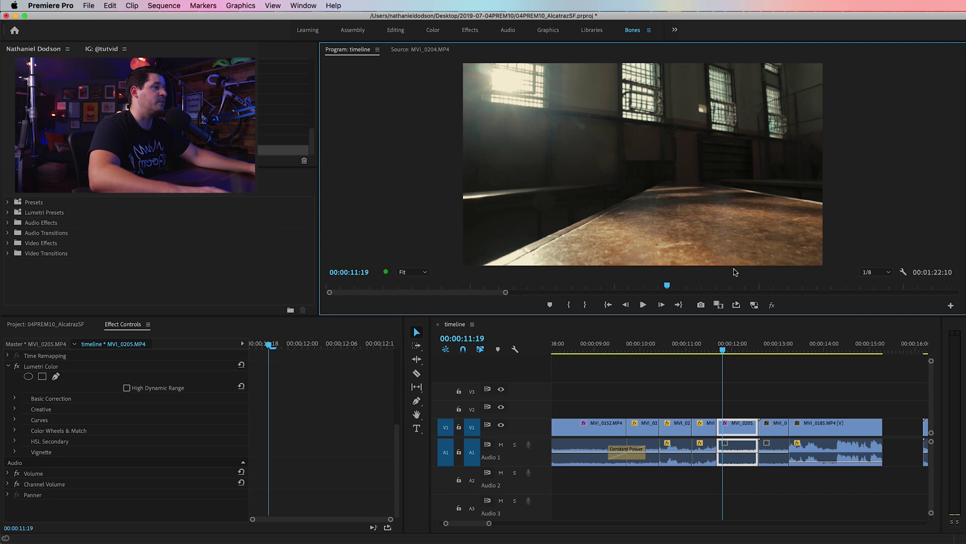
{"action": "left_click", "coordinate": [735, 350]}
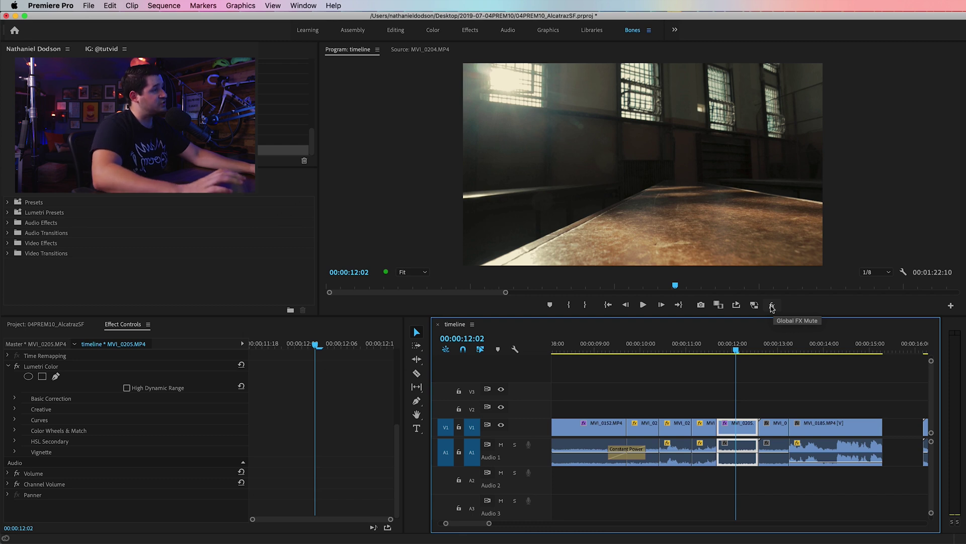
Toggle Global FX Mute on, off and on again, then scrub back to 00:00:11:17.
{"action": "left_click", "coordinate": [773, 306]}
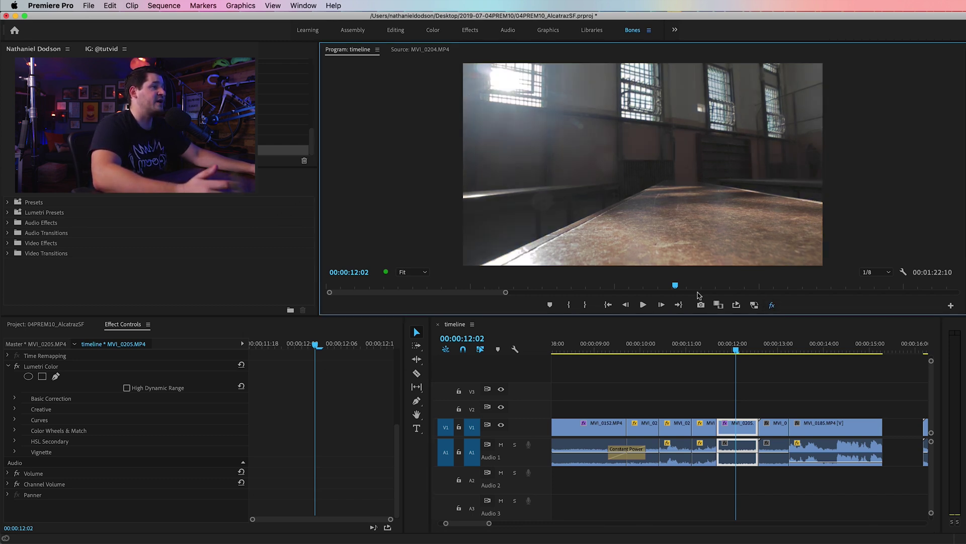
{"action": "left_click", "coordinate": [772, 306]}
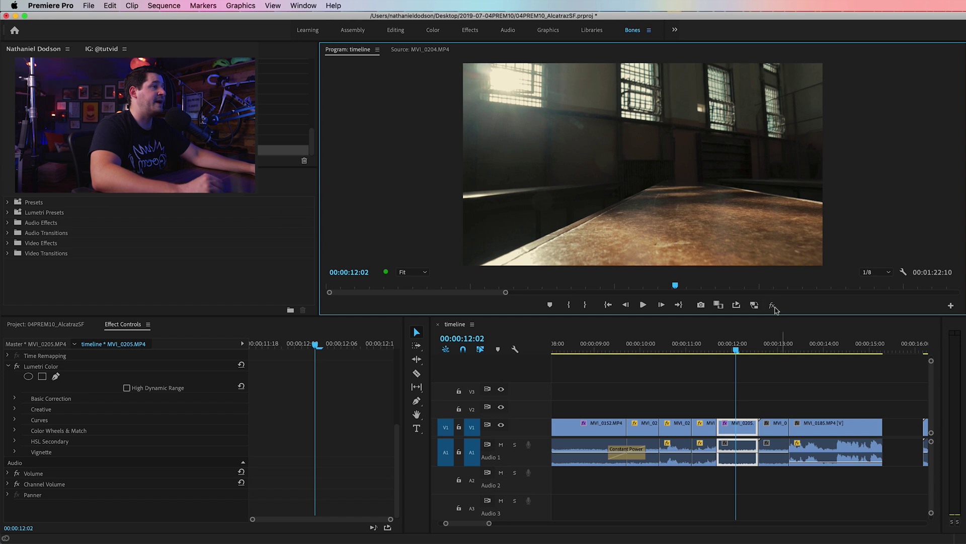
{"action": "left_click", "coordinate": [772, 306]}
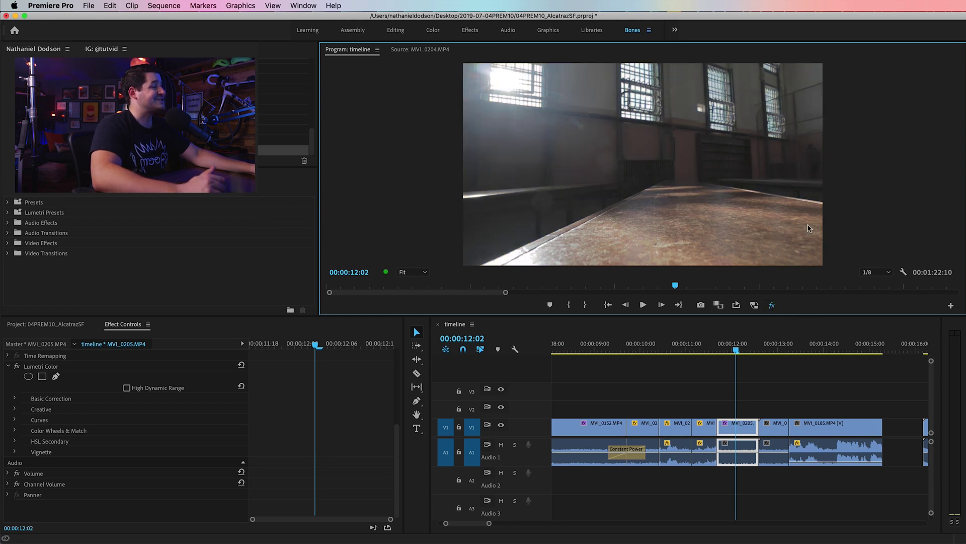
{"action": "mouse_move", "coordinate": [736, 348]}
{"action": "left_mouse_down"}
{"action": "mouse_move", "coordinate": [701, 348]}
{"action": "mouse_move", "coordinate": [724, 347]}
{"action": "left_mouse_up"}
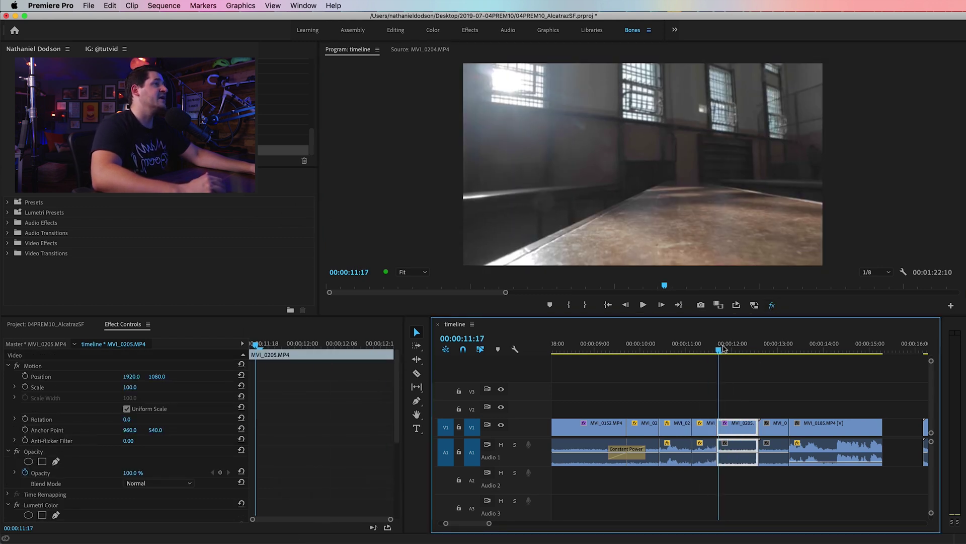
Scrub the playhead back to 00:00:00:00 with the timeline zoomed out and the clip deselected.
{"action": "left_click", "coordinate": [730, 347]}
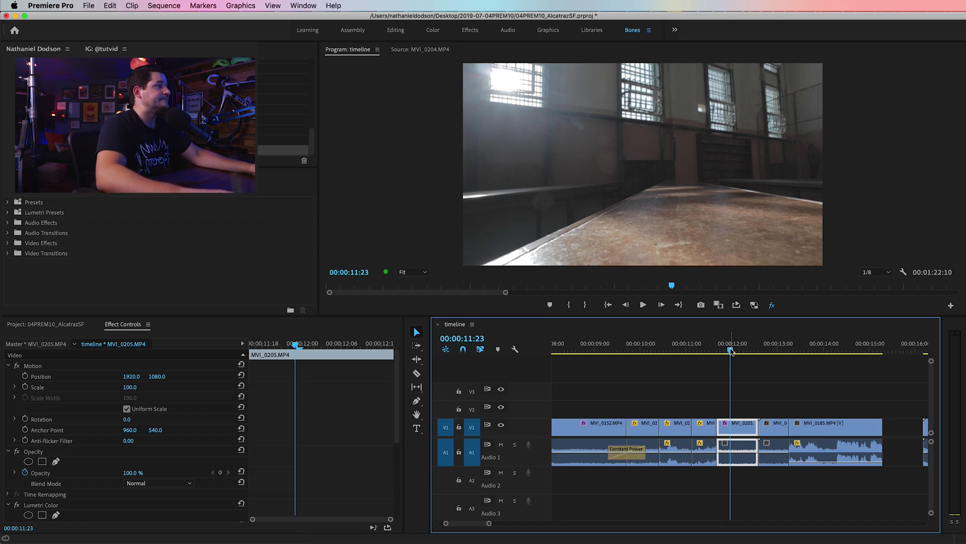
{"action": "left_click", "coordinate": [711, 368]}
{"action": "left_click_drag", "start_coordinate": [695, 352], "coordinate": [595, 351]}
{"action": "key", "text": "minus"}
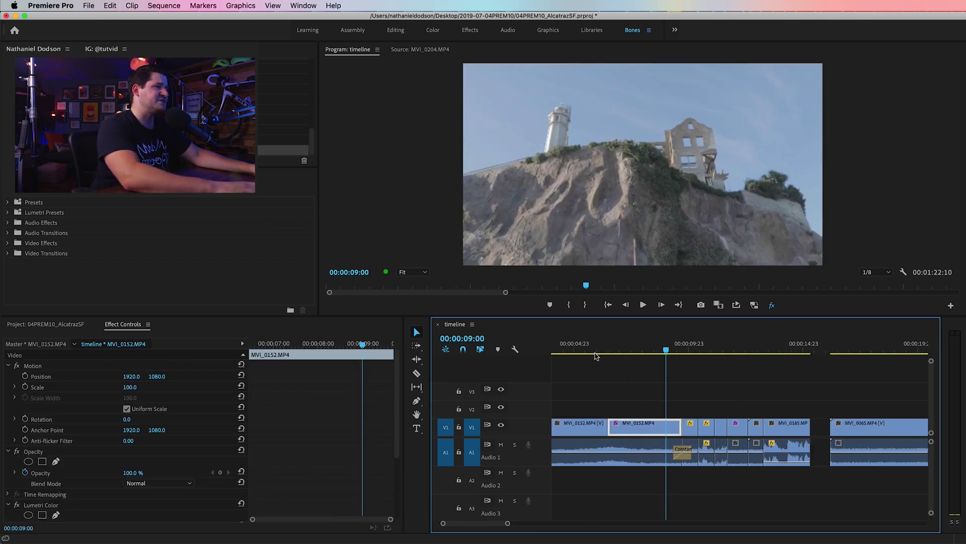
{"action": "key", "text": "Home"}
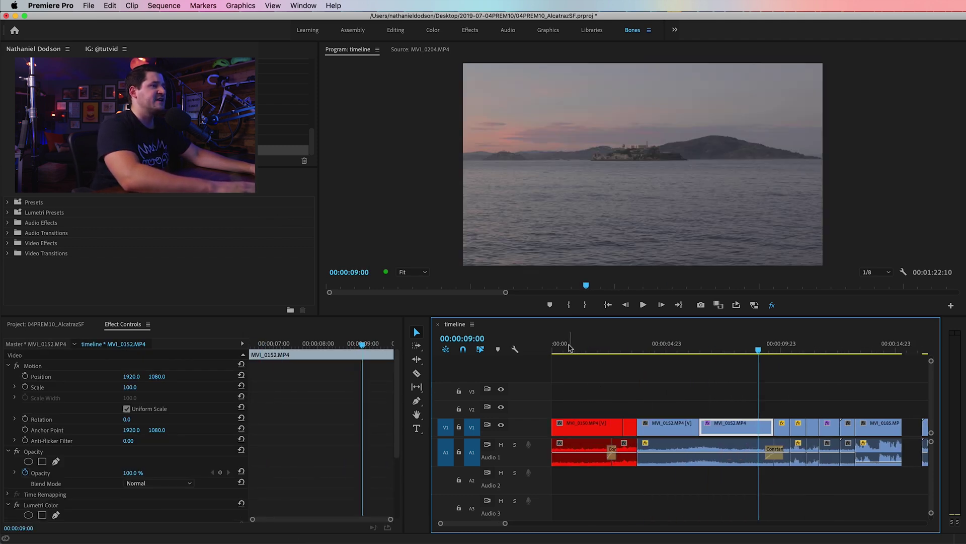
{"action": "left_click_drag", "start_coordinate": [572, 348], "coordinate": [547, 351]}
{"action": "left_click", "coordinate": [674, 381]}
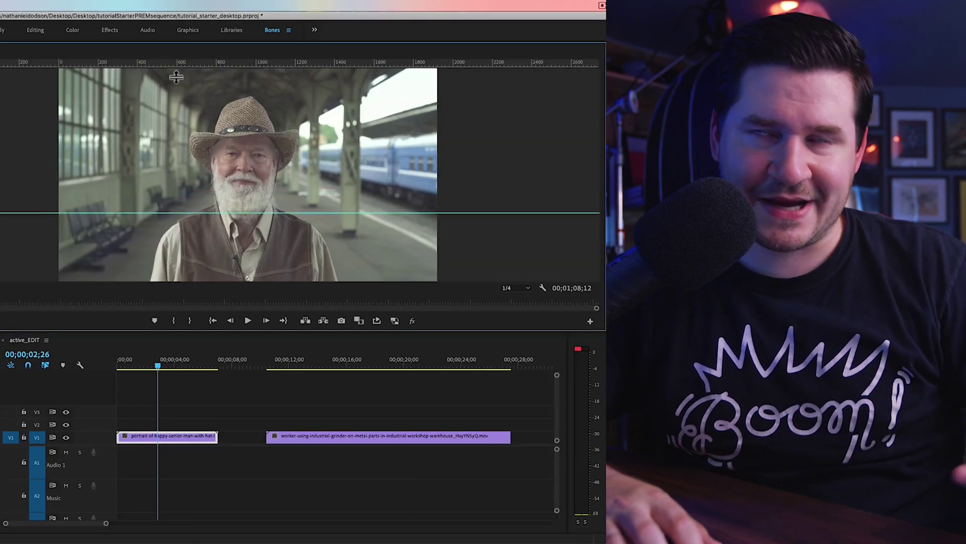
Add a mid-frame guide and type the 'Train Station Harry' title snapped to it.
{"action": "left_click_drag", "start_coordinate": [162, 68], "coordinate": [163, 182]}
{"action": "left_click", "coordinate": [136, 186]}
{"action": "type", "text": "Train Station Harry"}
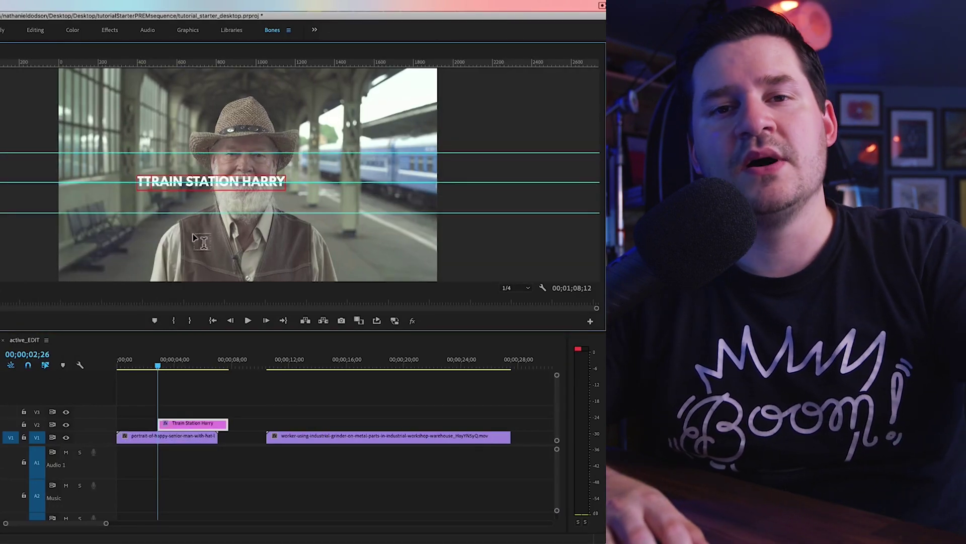
{"action": "key", "text": "Escape"}
{"action": "left_click_drag", "start_coordinate": [254, 185], "coordinate": [183, 181]}
Move the V2 title clip to the sequence start, trim it to the portrait shot's length, and check the monitor display settings.
{"action": "left_click_drag", "start_coordinate": [177, 424], "coordinate": [135, 425]}
{"action": "left_click_drag", "start_coordinate": [187, 424], "coordinate": [218, 425]}
{"action": "left_click", "coordinate": [543, 287]}
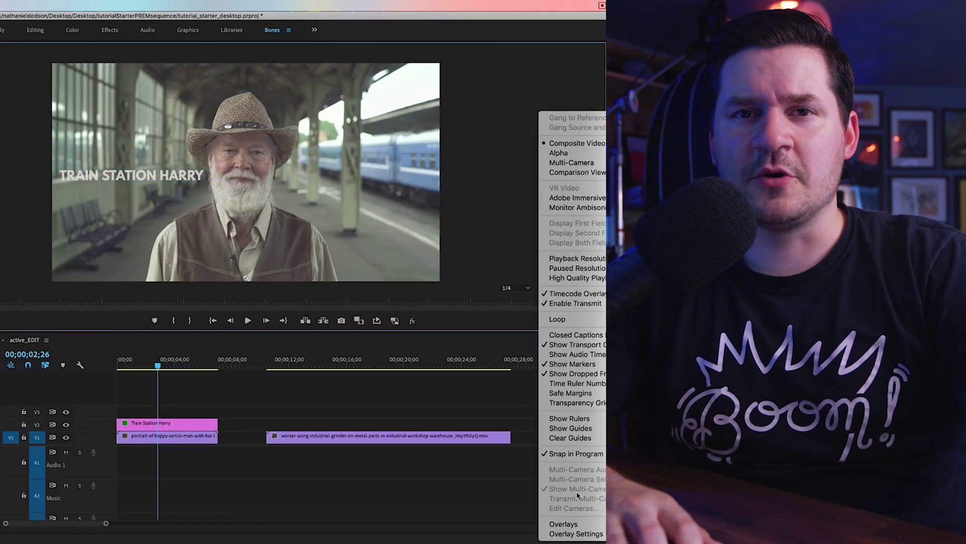
{"action": "left_click", "coordinate": [240, 144]}
{"action": "left_click", "coordinate": [1, 5]}
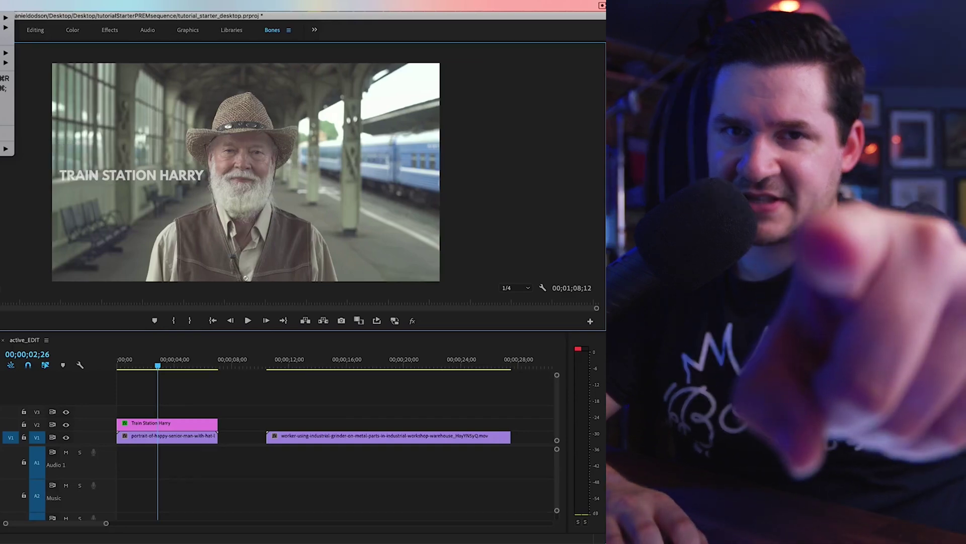
{"action": "key", "text": "Escape"}
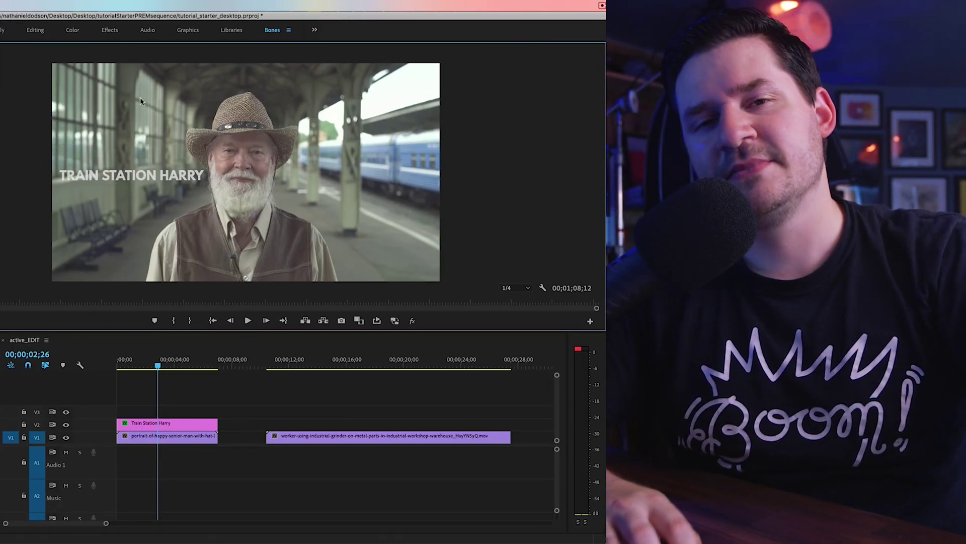